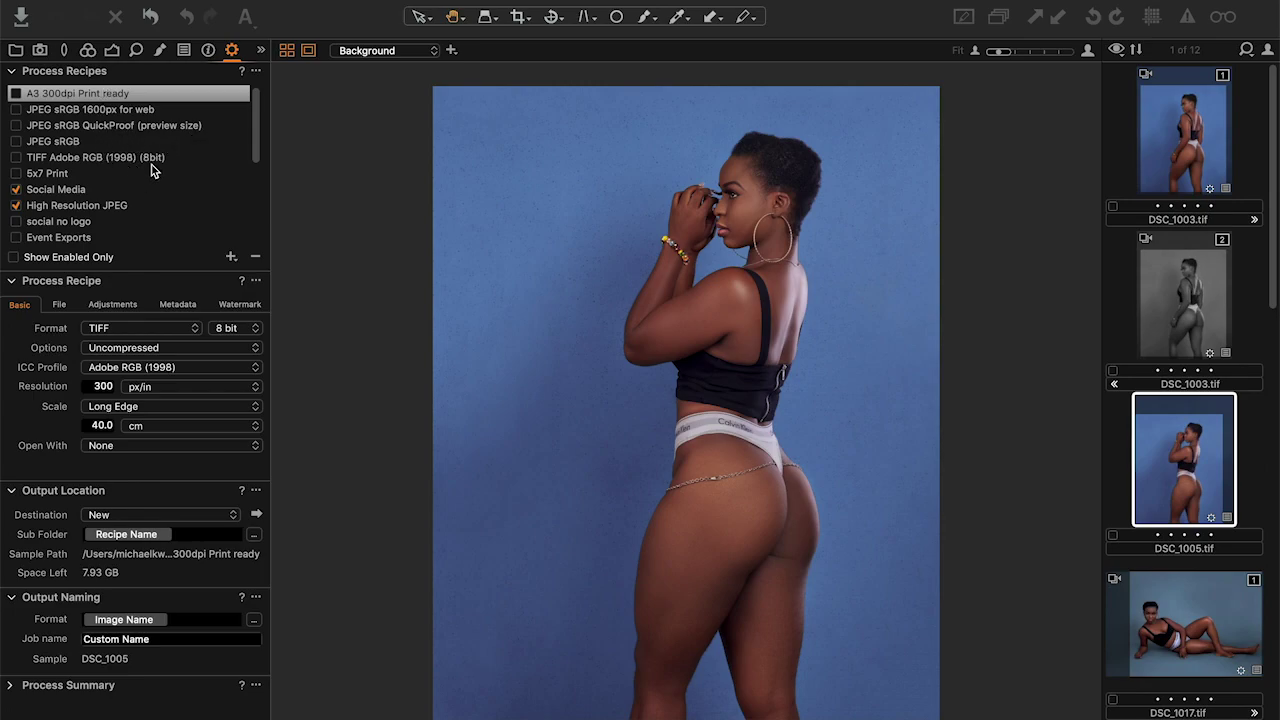
# Step: Look through the process recipes, checking each one's export settings from 5x7 Print to the end of the list
pyautogui.click(234, 52)
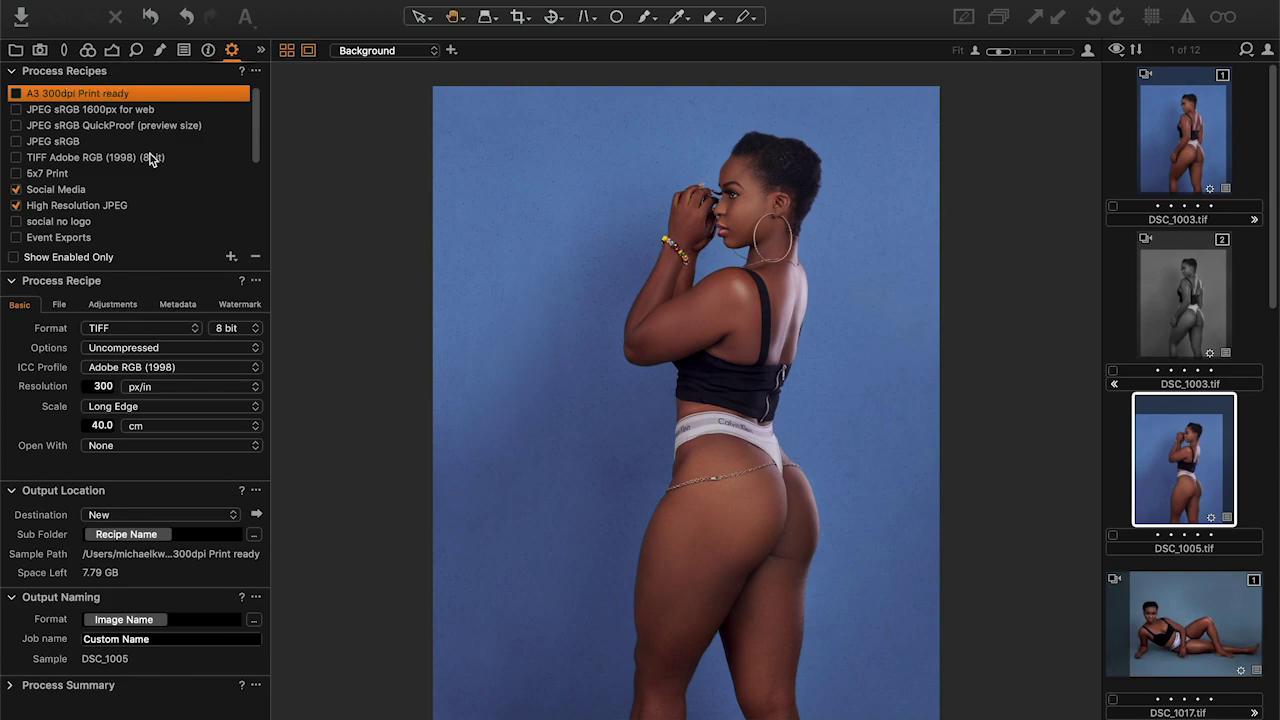
pyautogui.moveTo(88, 207)
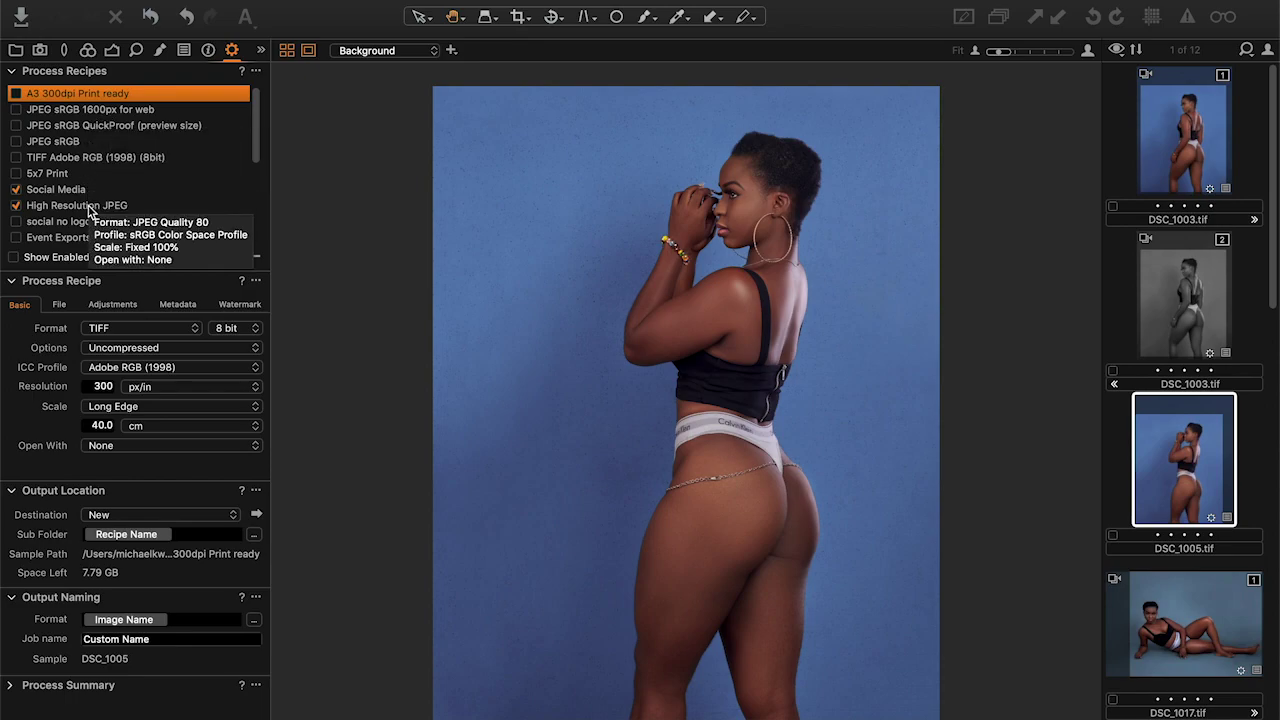
pyautogui.moveTo(152, 168)
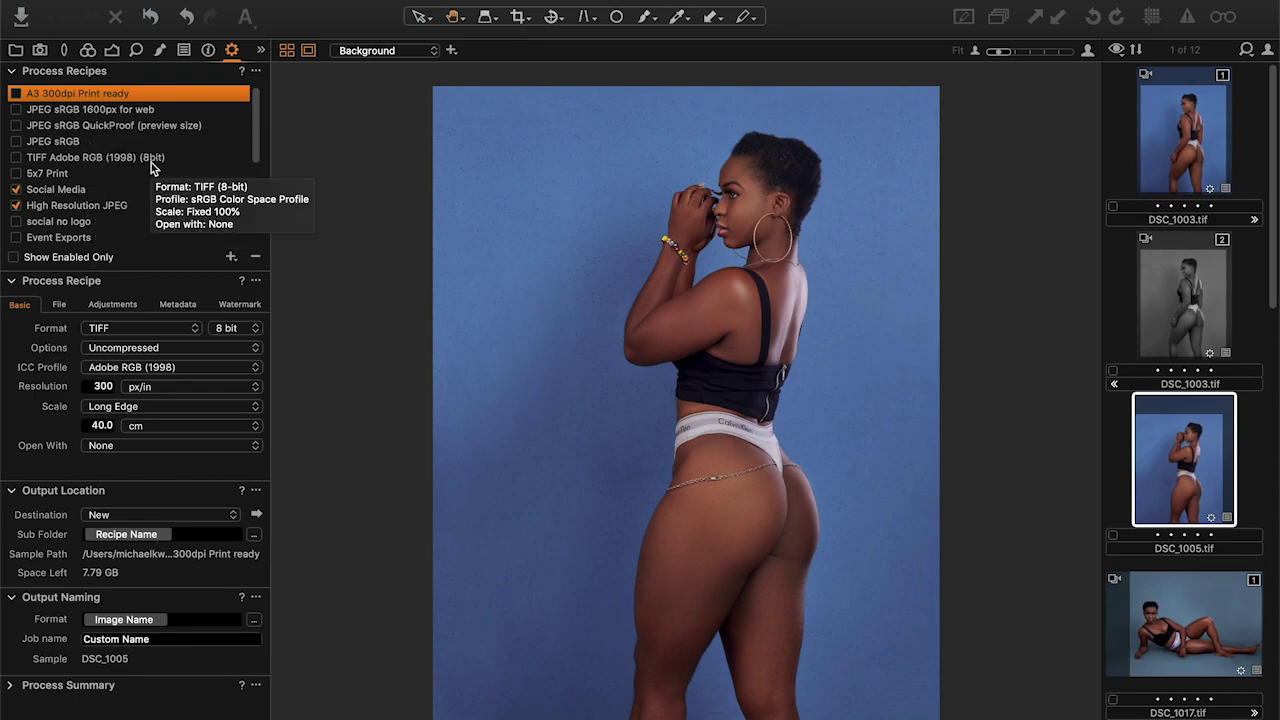
pyautogui.scroll(-10, 152, 168)
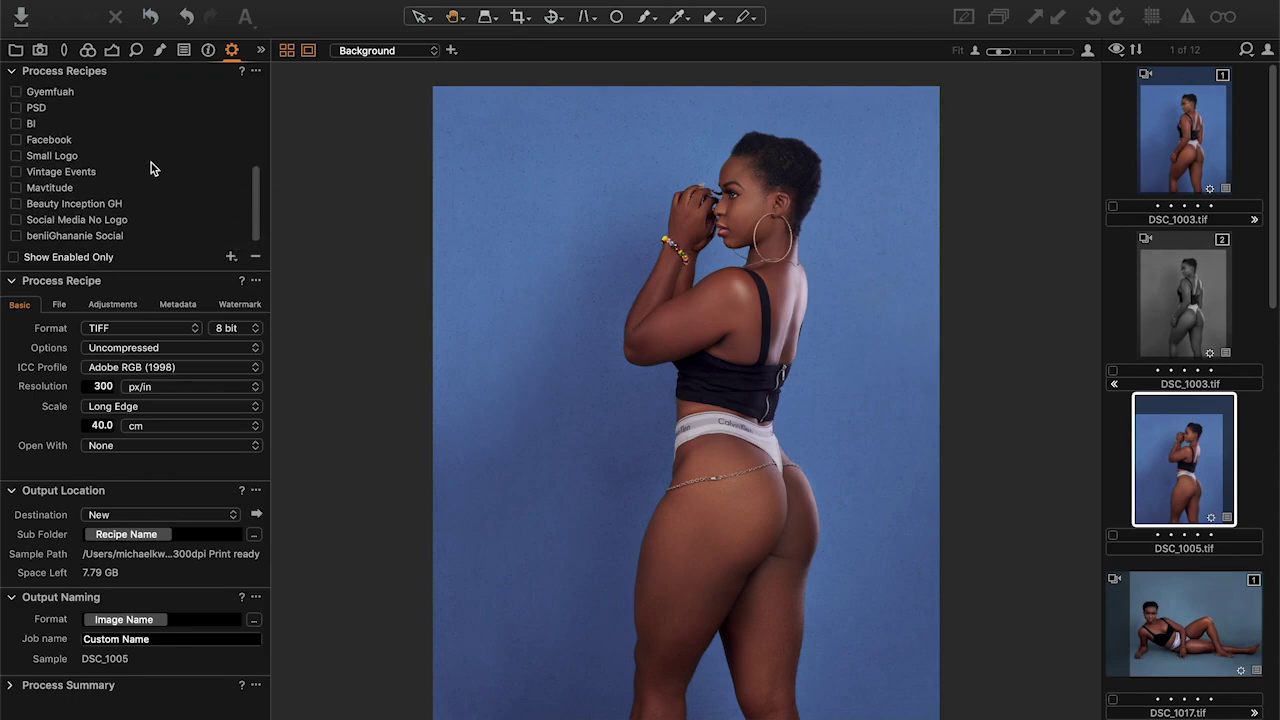
pyautogui.scroll(3, 152, 168)
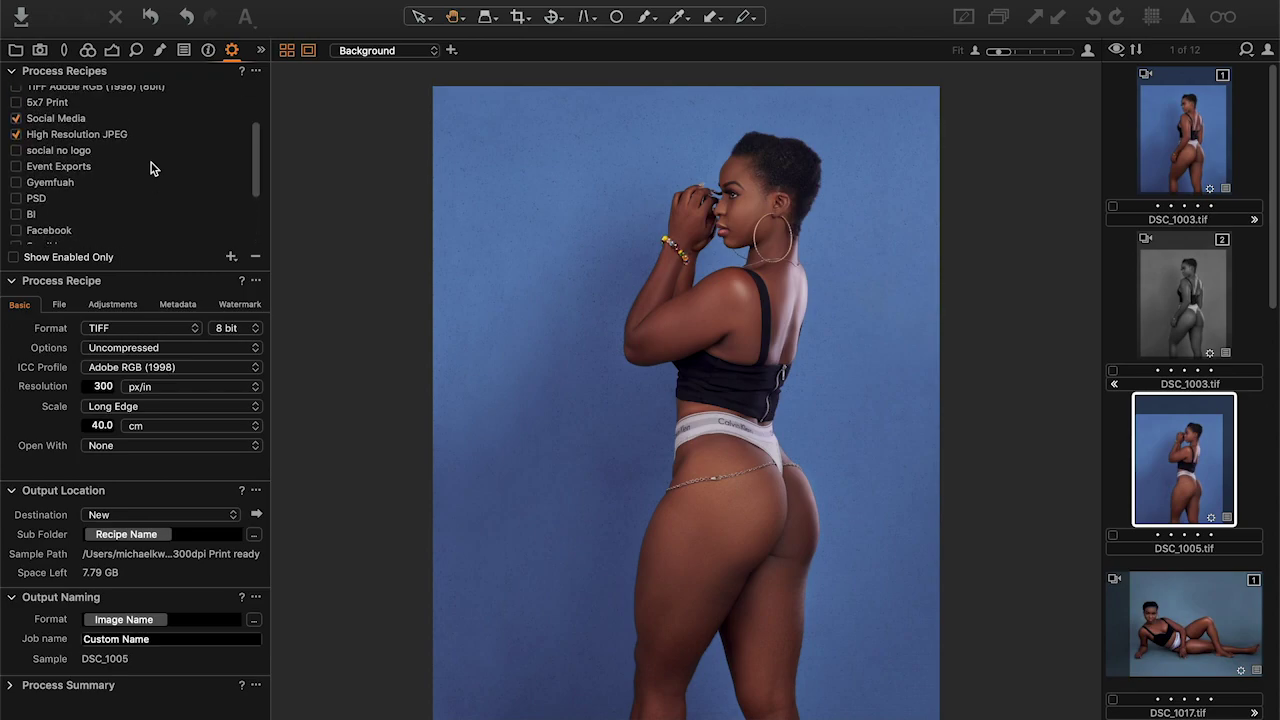
pyautogui.click(56, 106)
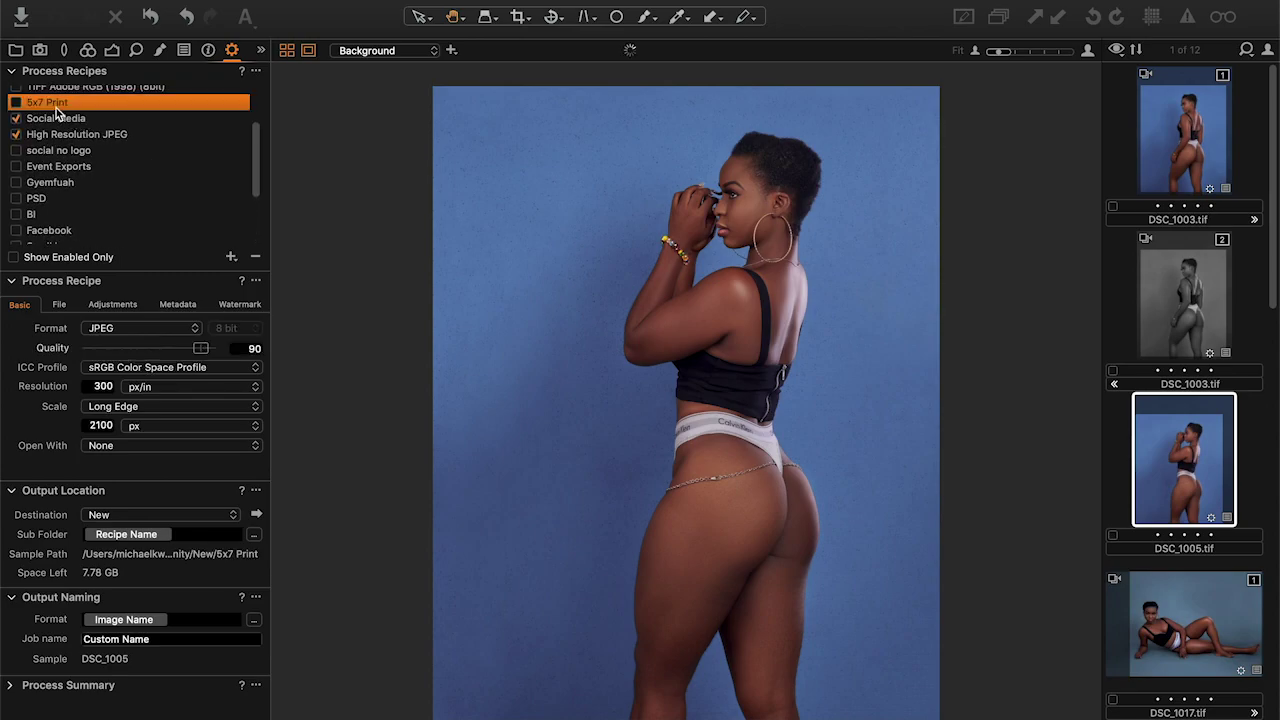
pyautogui.press('Down')
pyautogui.press('Down')
pyautogui.press('Down')
pyautogui.press('Down')
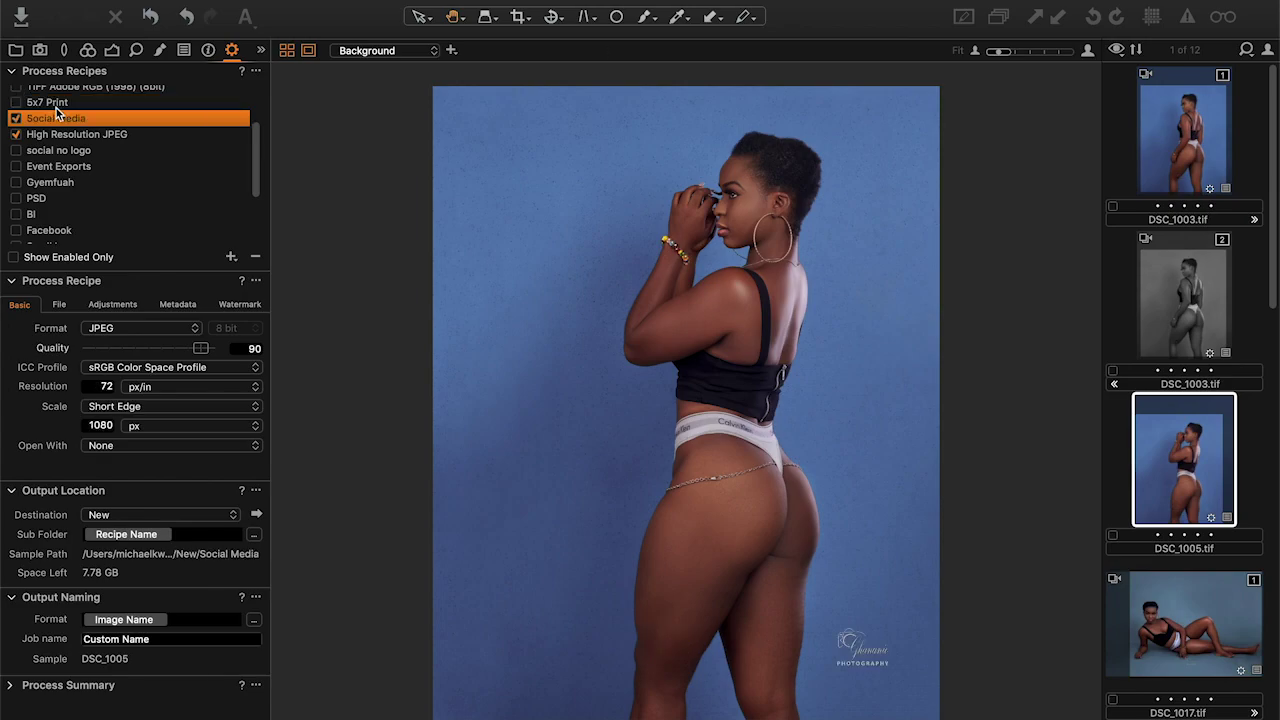
pyautogui.press('Down')
pyautogui.press('Down')
pyautogui.press('Down')
pyautogui.press('Down')
pyautogui.press('Down')
pyautogui.press('Down')
pyautogui.press('Down')
pyautogui.press('Down')
pyautogui.press('Down')
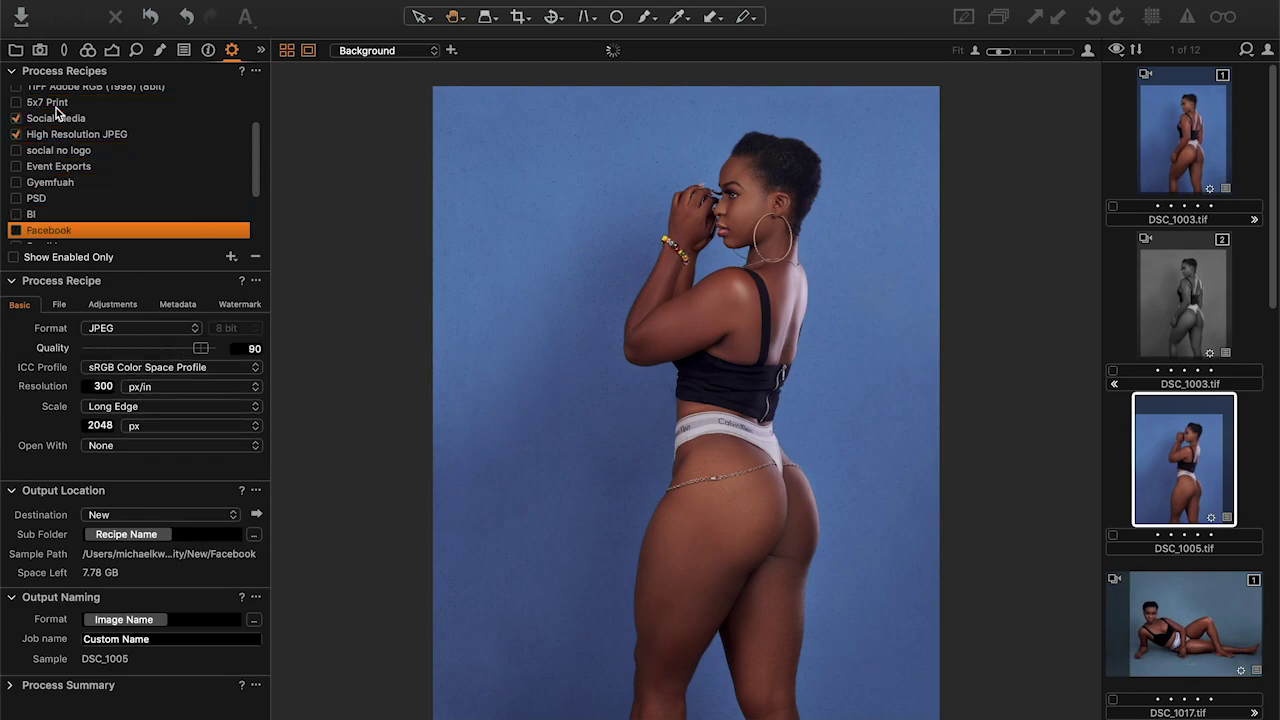
pyautogui.press('Down')
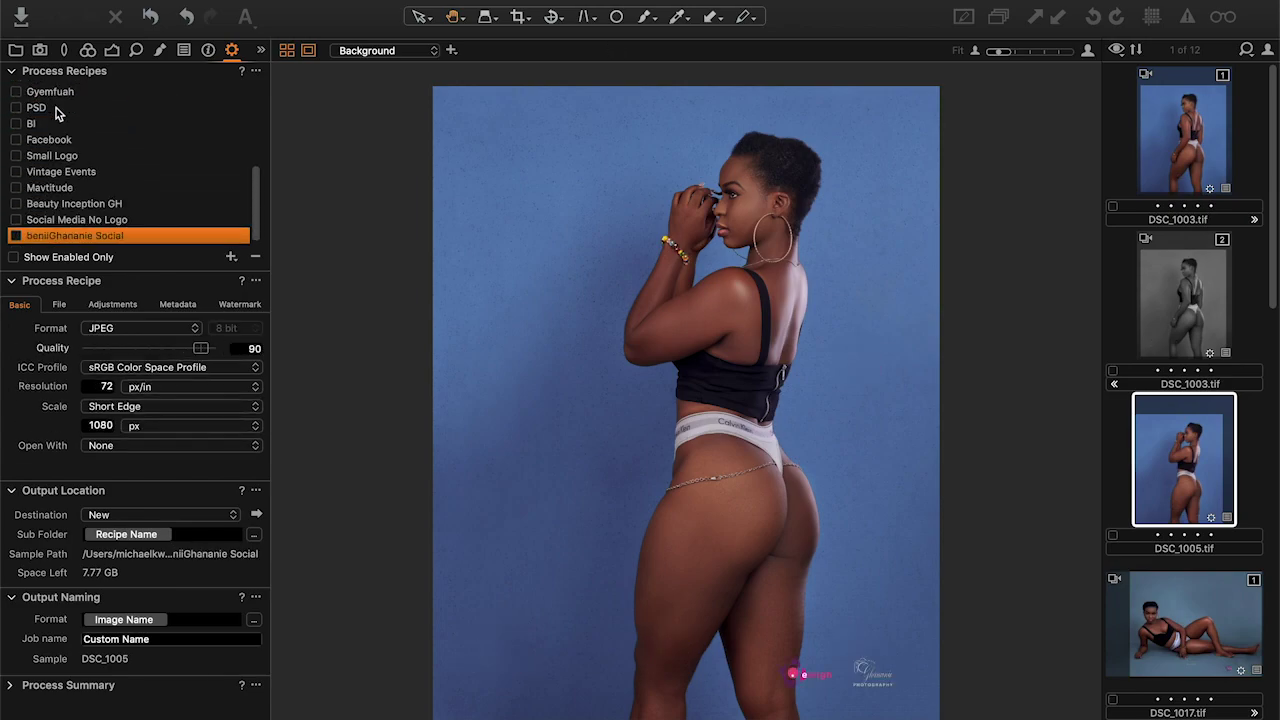
# Step: Select the Social Media recipe and examine its watermark on the DSC_1003 and DSC_1005 photos
pyautogui.scroll(4, 56, 108)
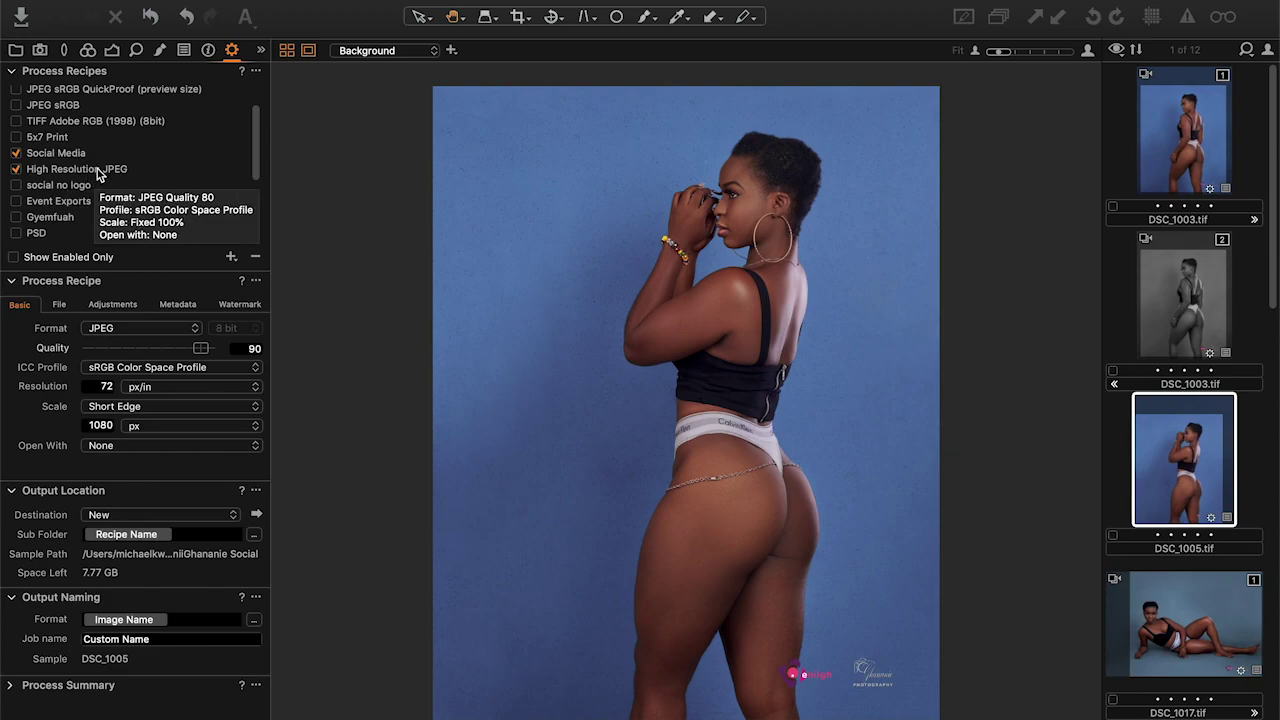
pyautogui.click(65, 156)
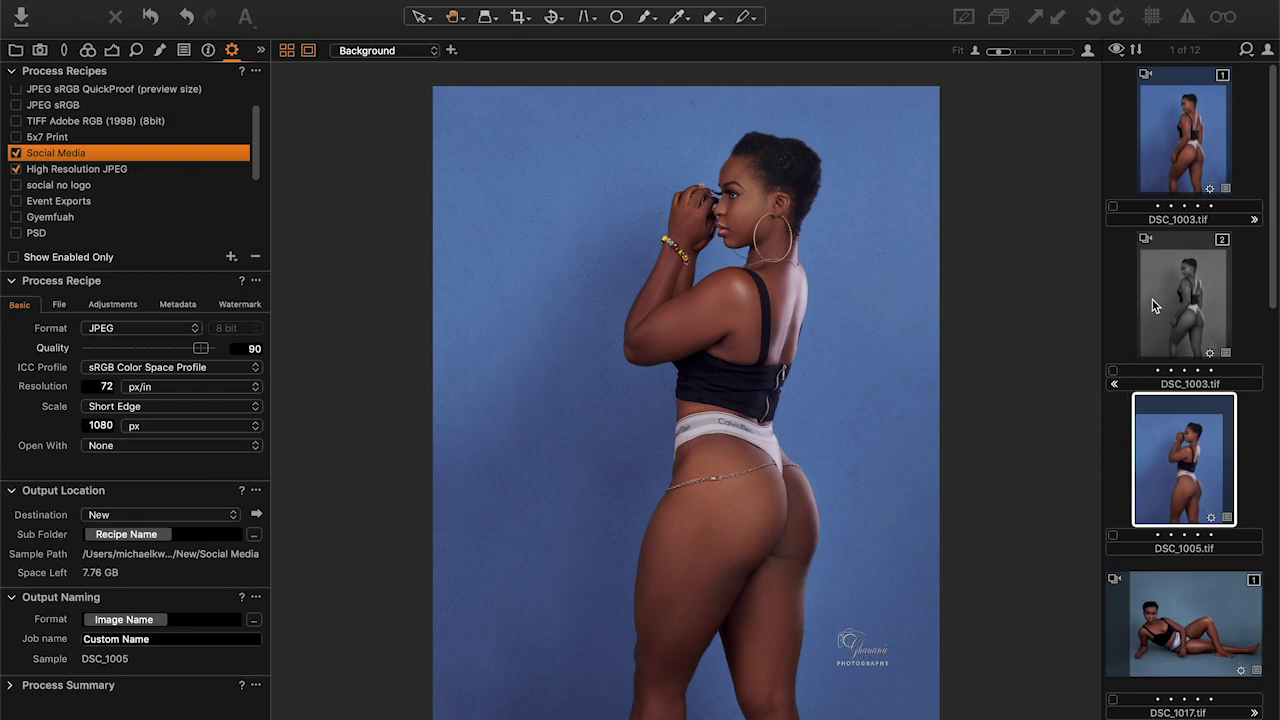
pyautogui.click(1193, 284)
pyautogui.click(1200, 134)
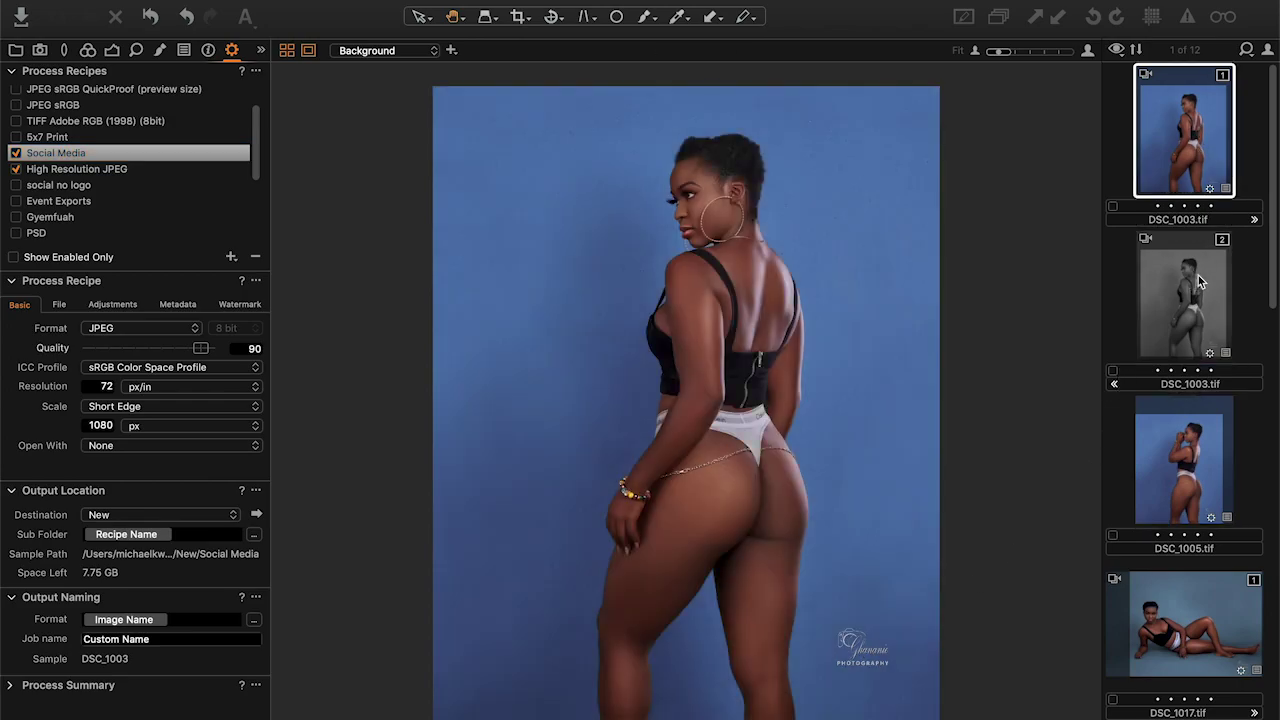
pyautogui.click(1198, 459)
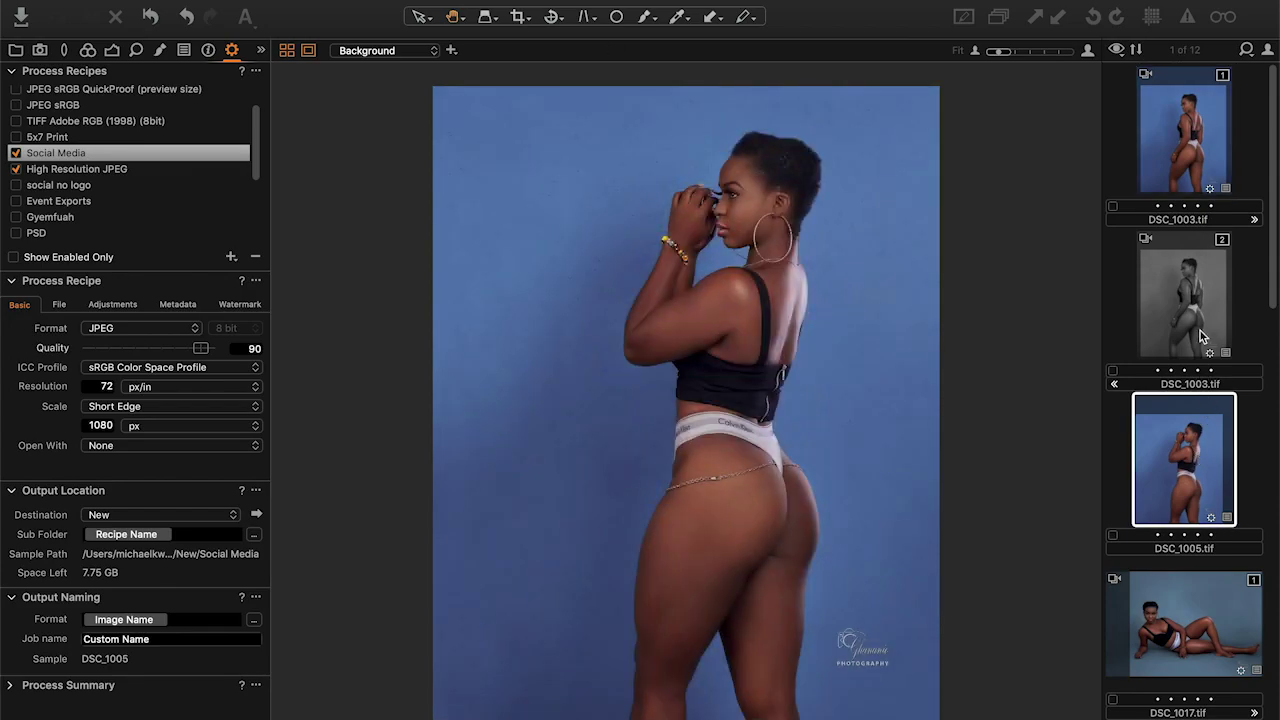
pyautogui.click(1184, 176)
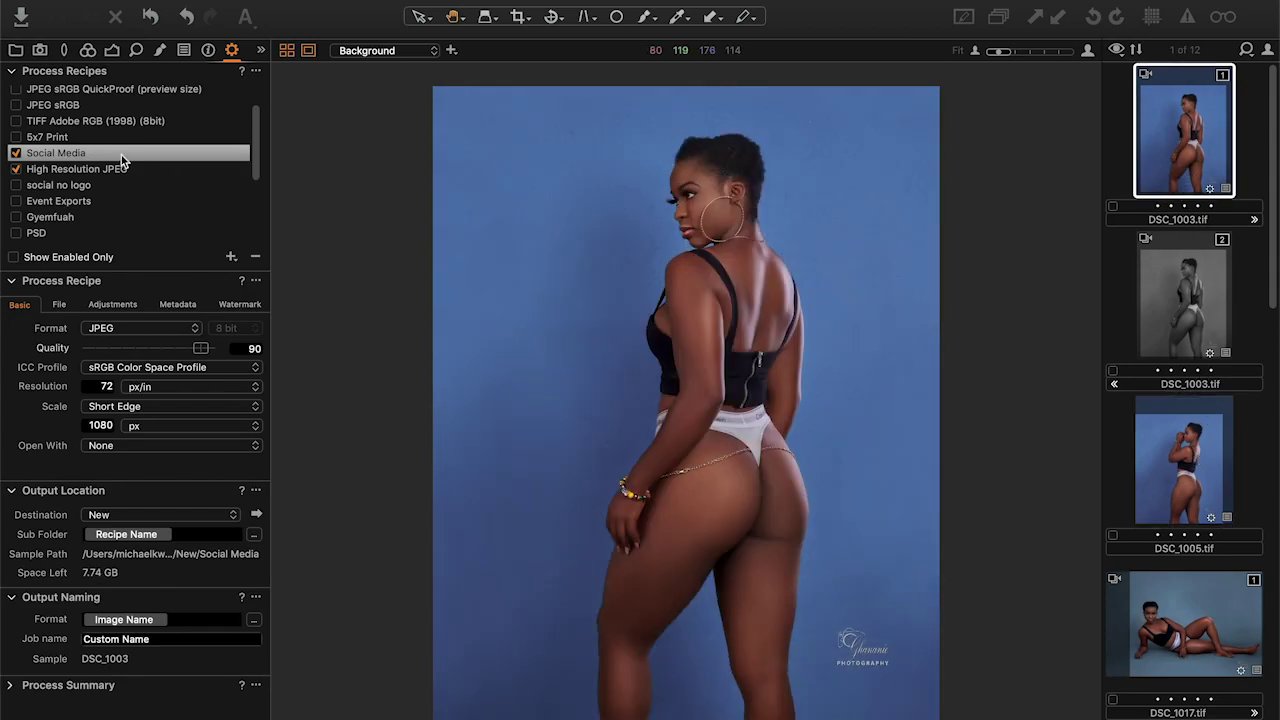
# Step: Compare the export settings and watermarks of the recipes from High Resolution JPEG to the end of the list on DSC_1003
pyautogui.click(91, 169)
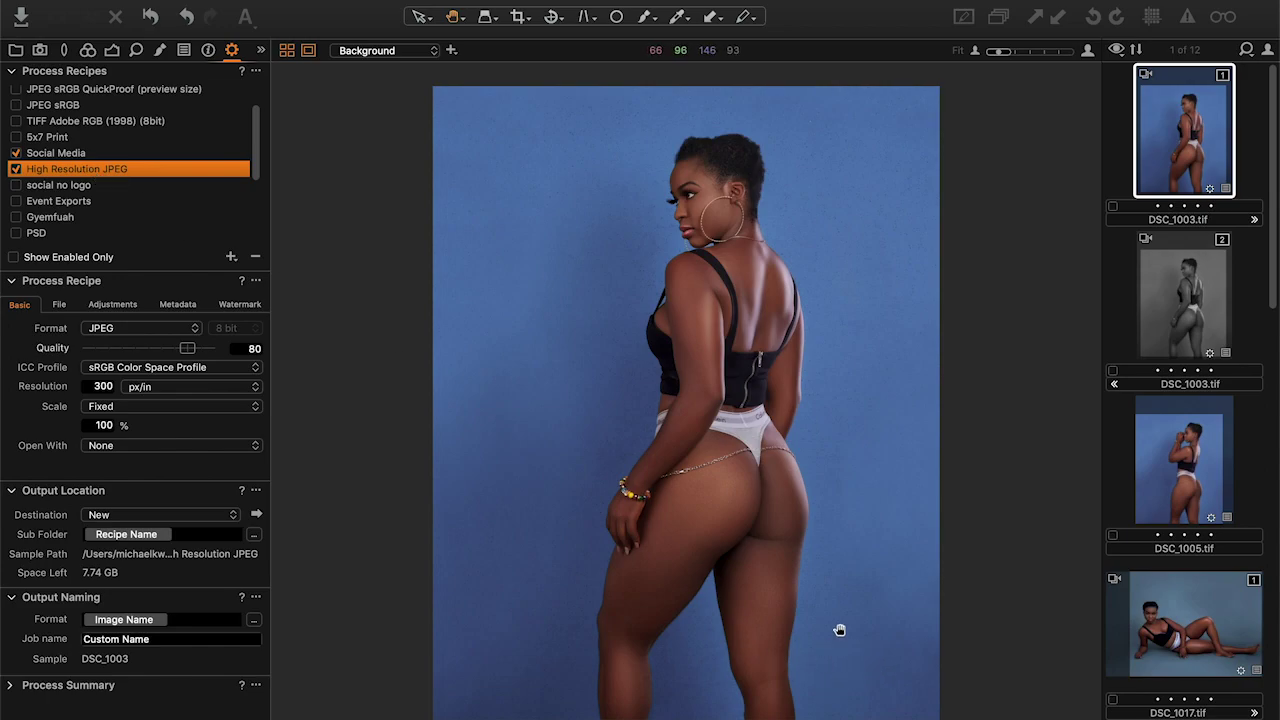
pyautogui.click(66, 187)
pyautogui.click(68, 203)
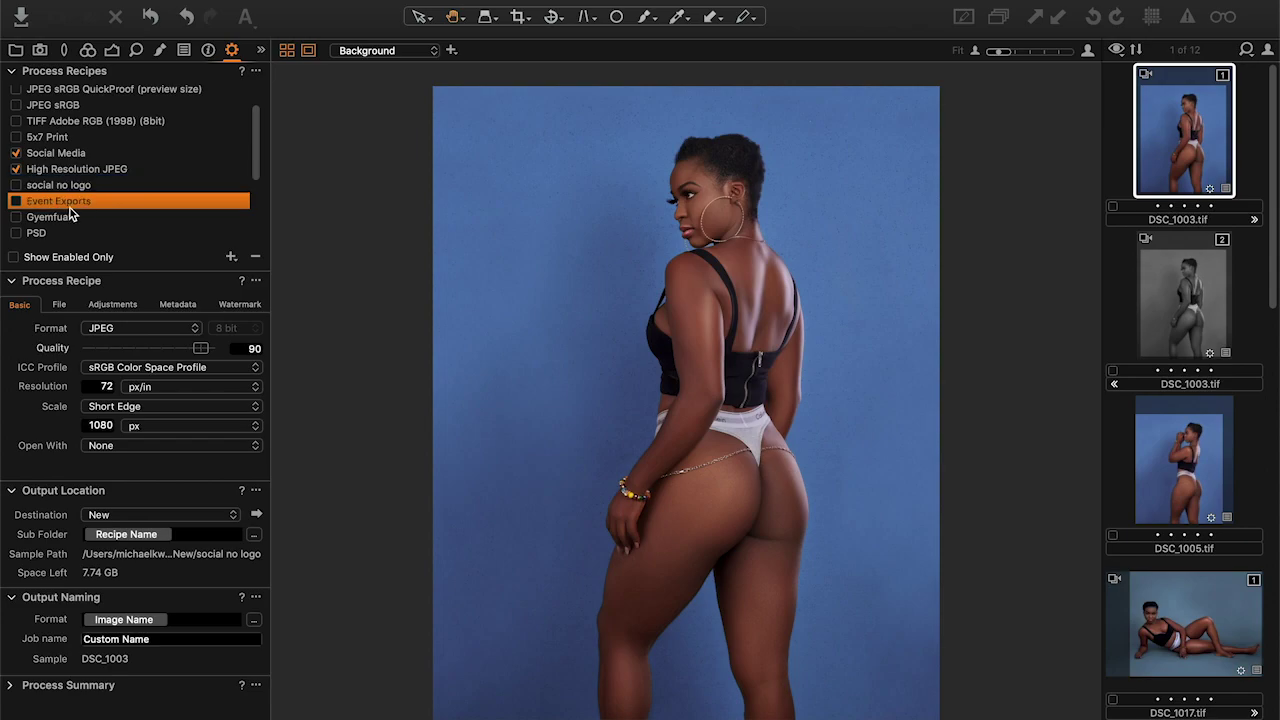
pyautogui.scroll(-3, 70, 213)
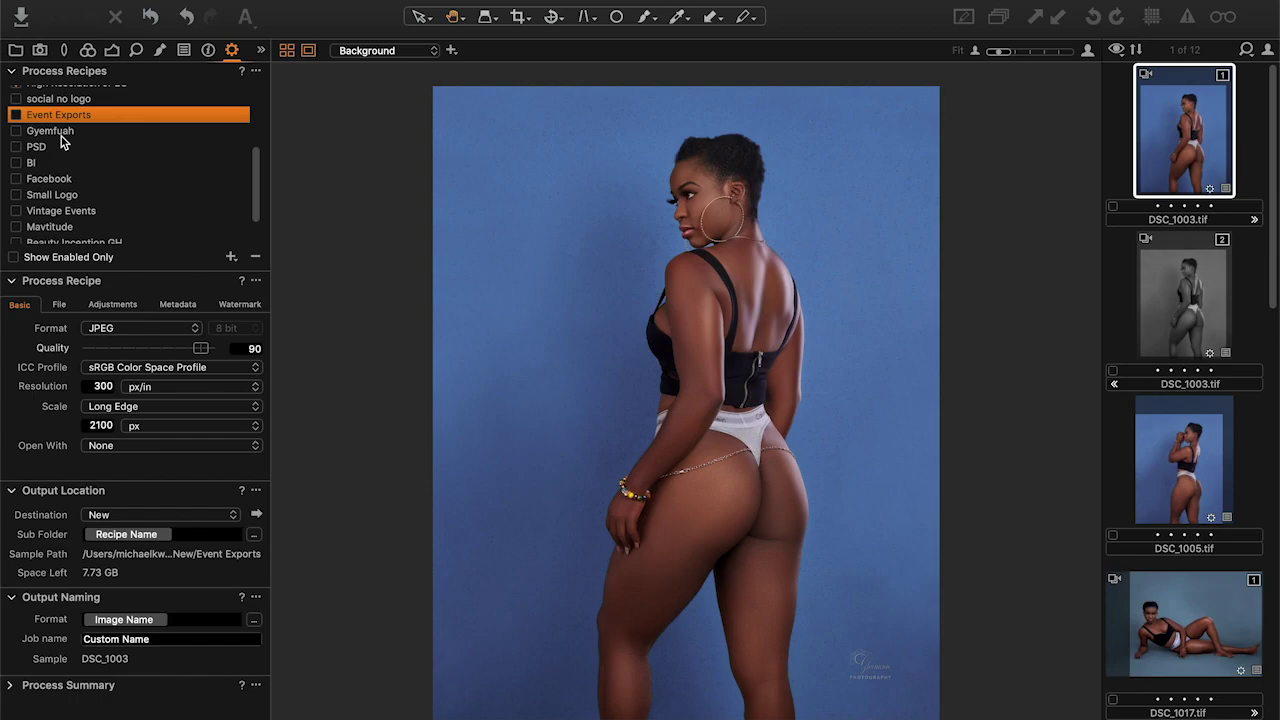
pyautogui.moveTo(61, 141)
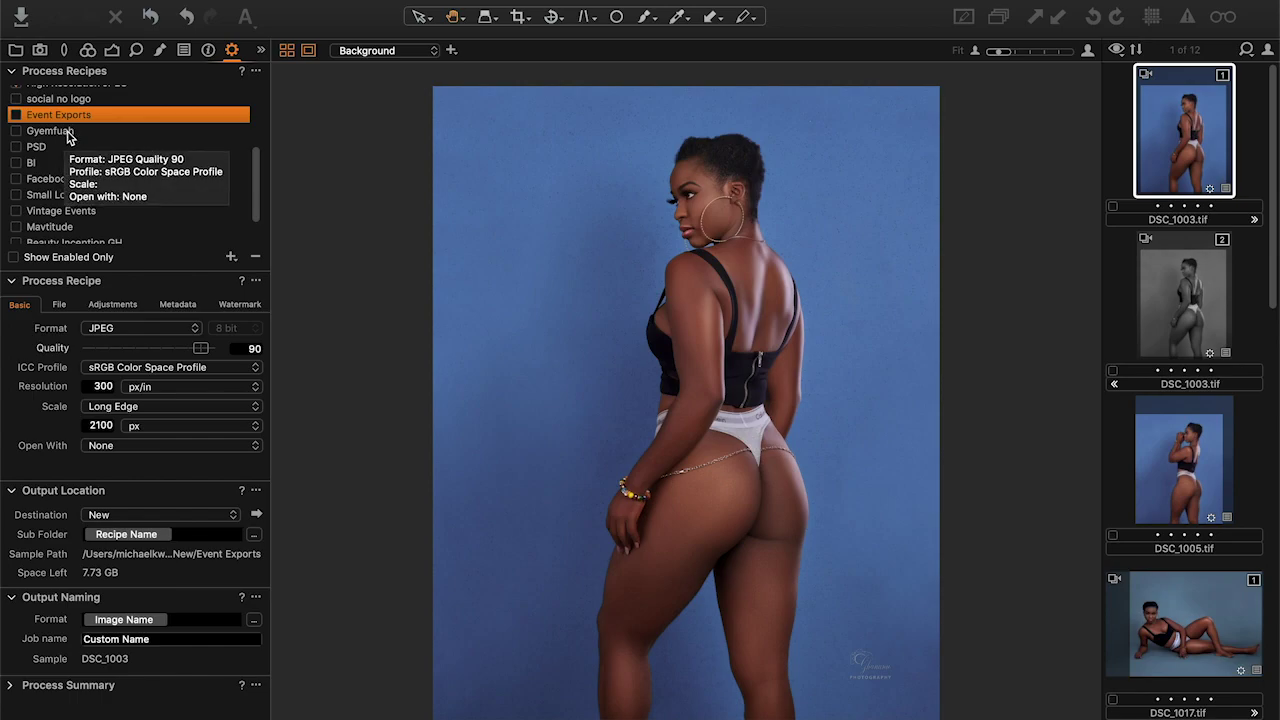
pyautogui.click(68, 136)
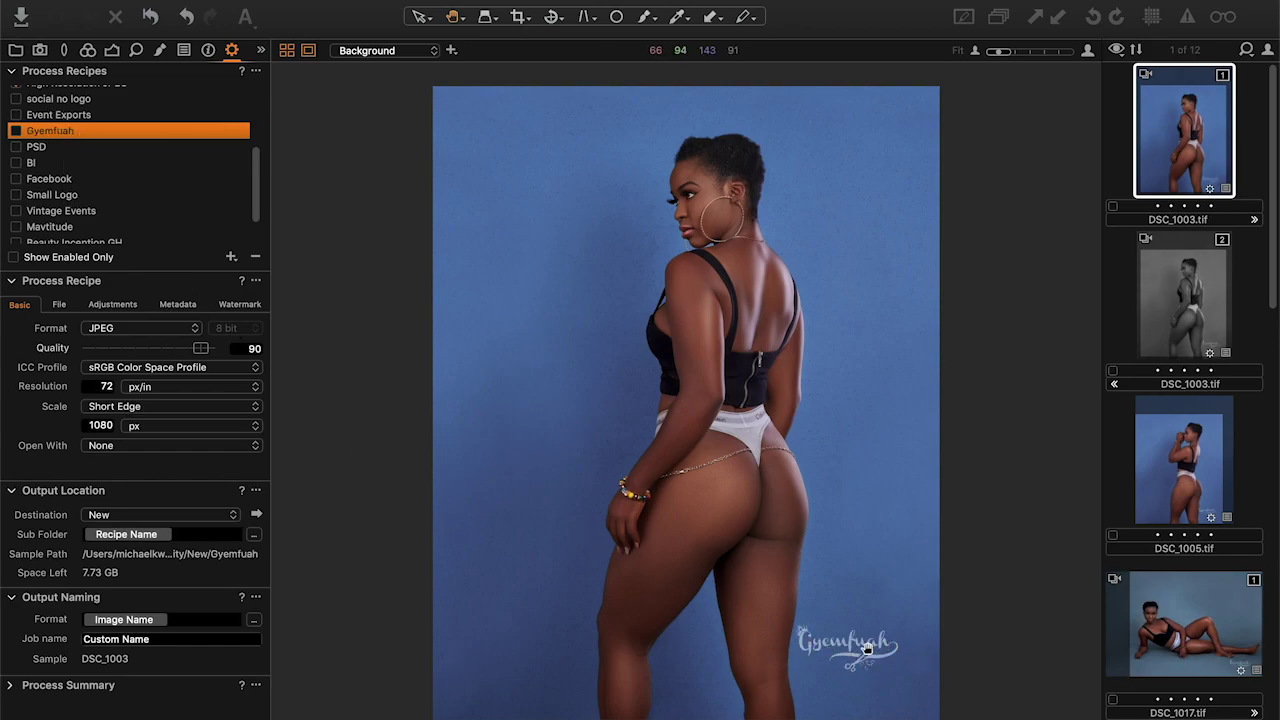
pyautogui.click(65, 219)
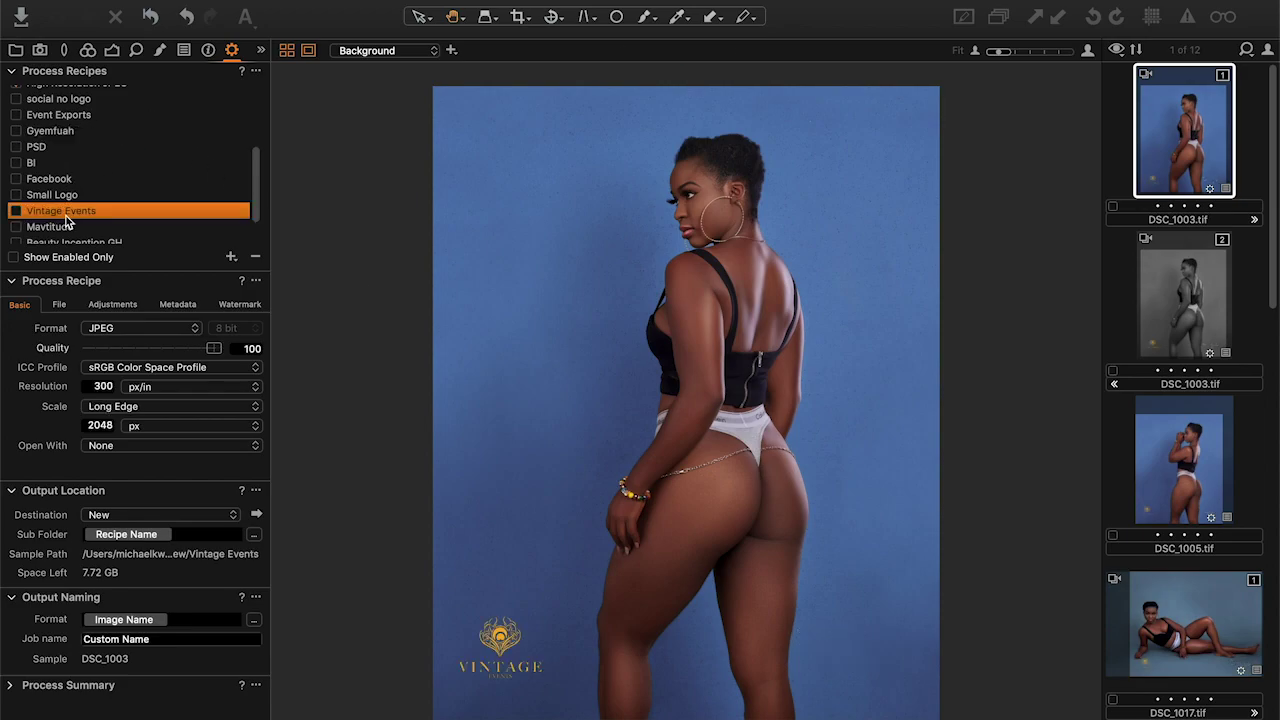
pyautogui.click(57, 228)
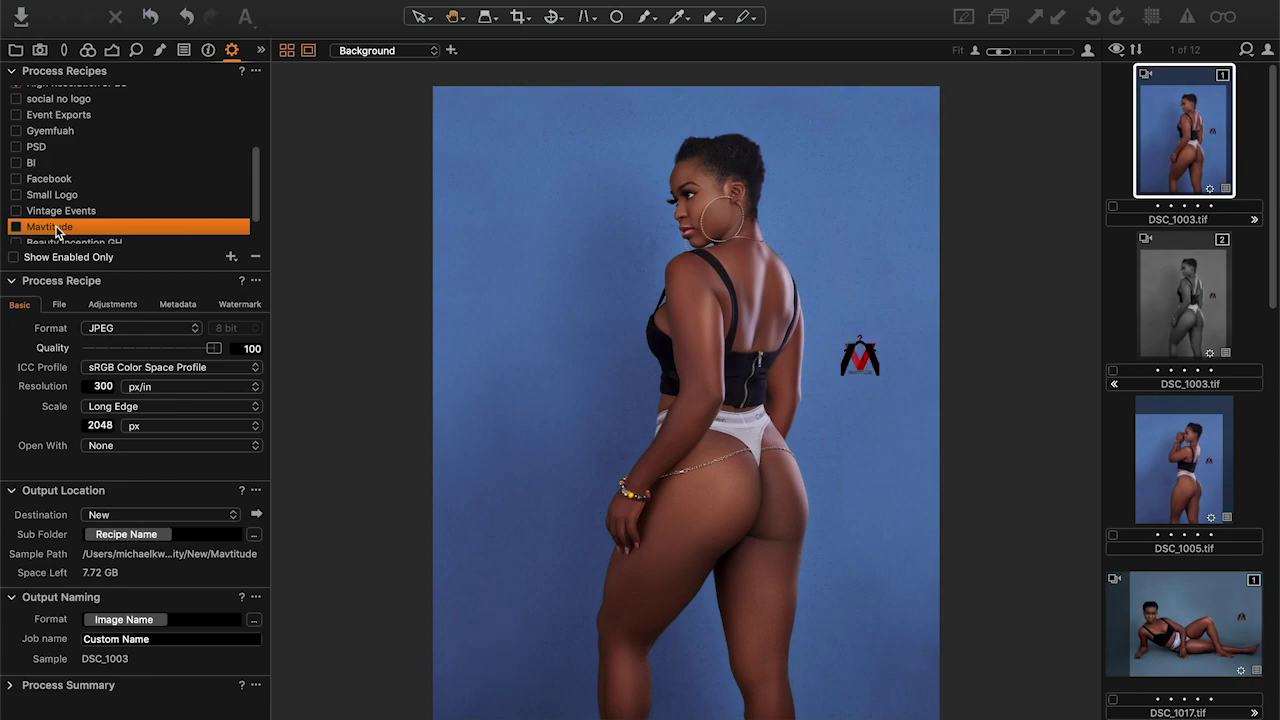
pyautogui.press('Down')
pyautogui.press('Down')
pyautogui.press('Down')
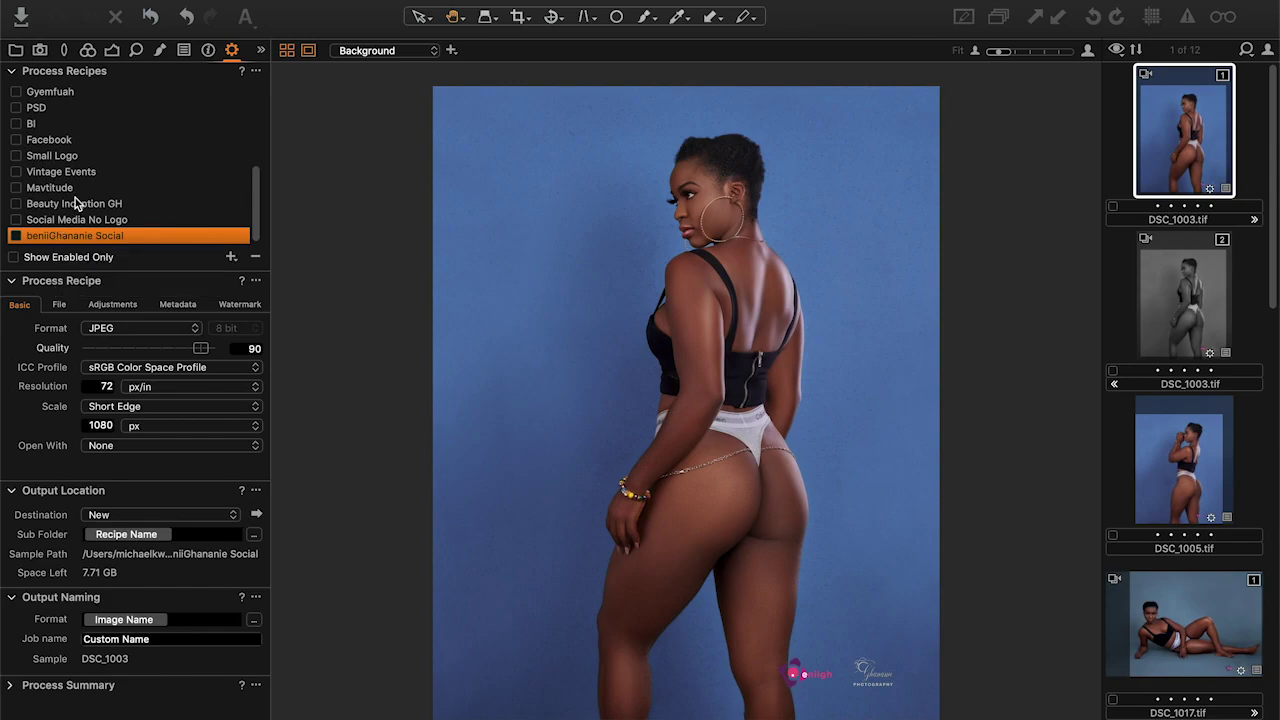
# Step: Add a new process recipe and name it "Our Export"
pyautogui.scroll(10, 120, 194)
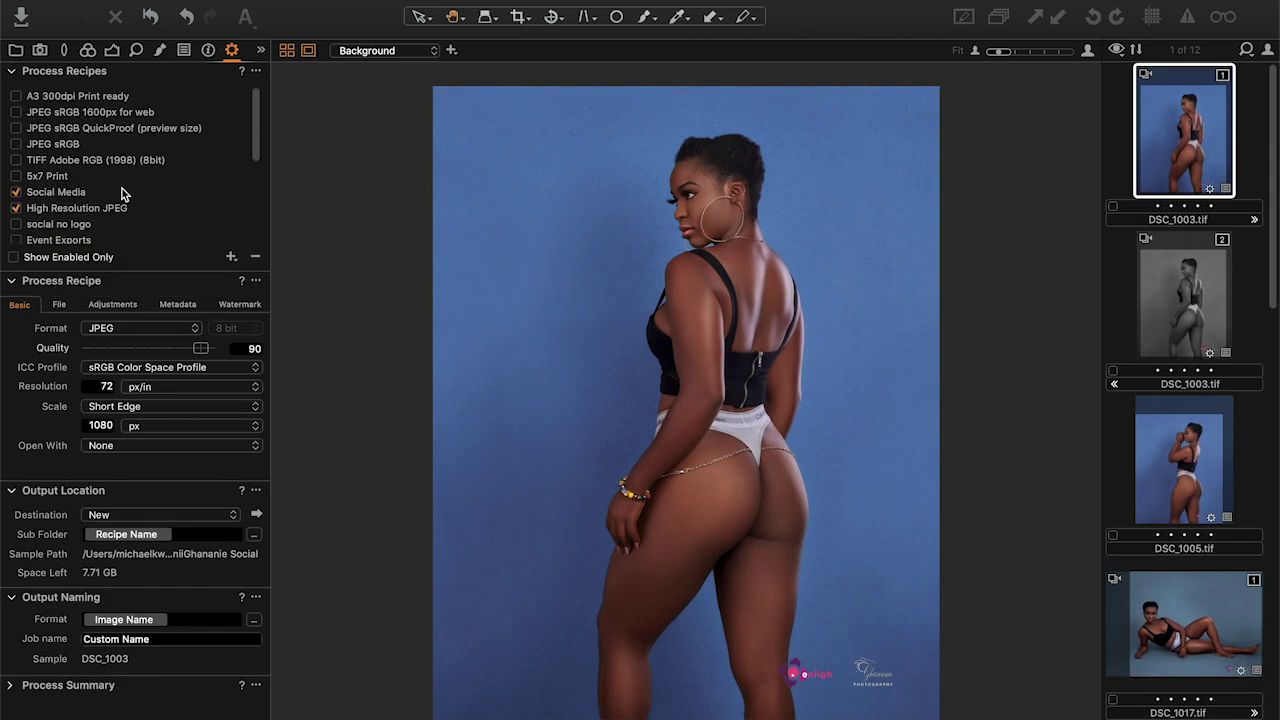
pyautogui.click(231, 258)
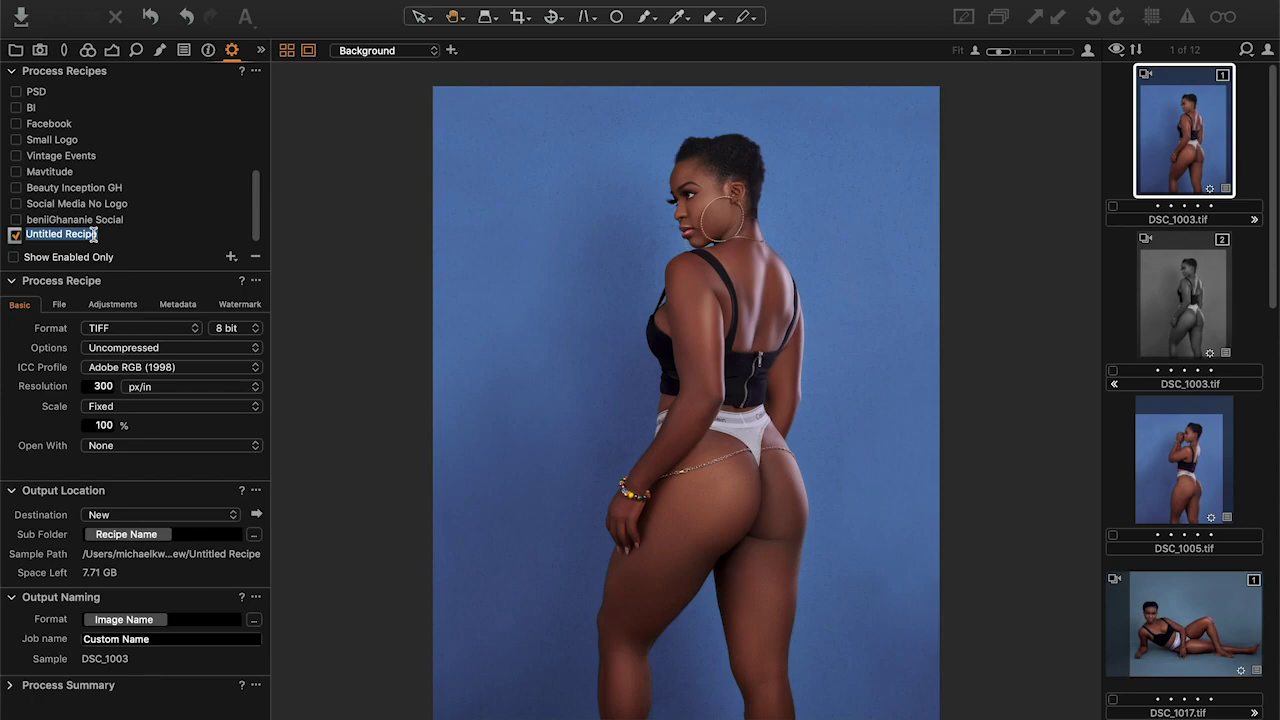
pyautogui.write('Our')
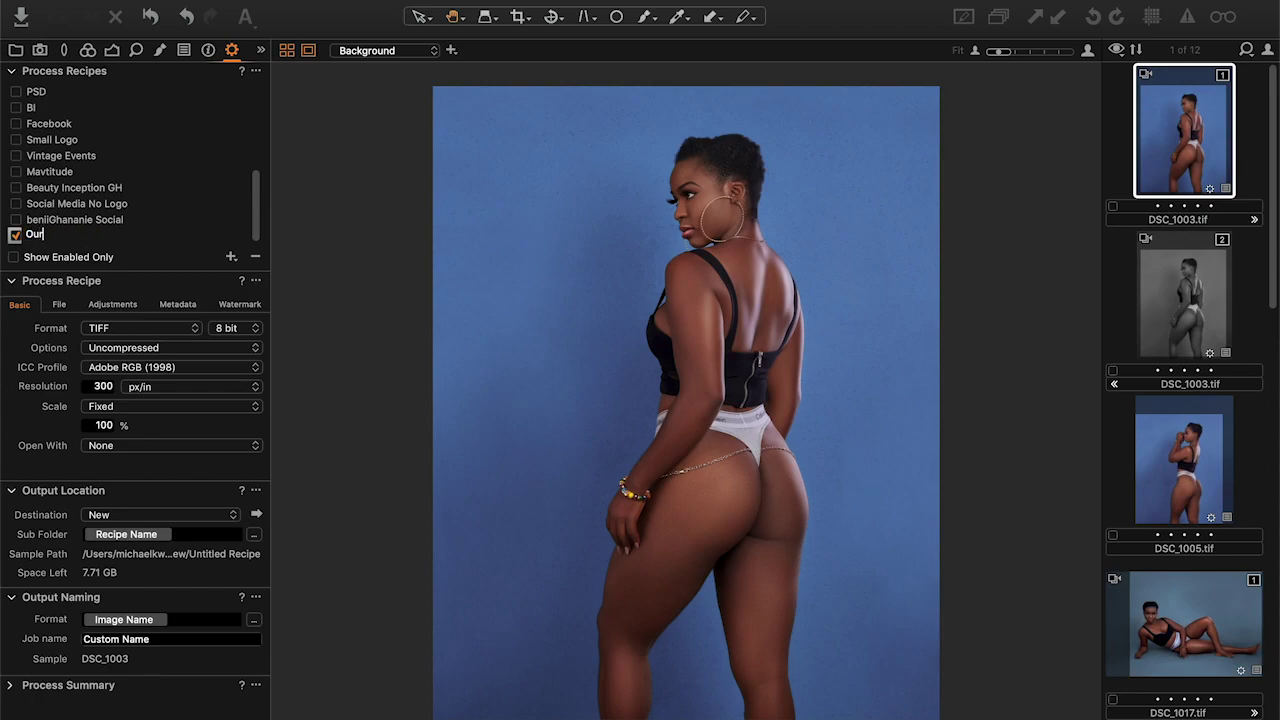
pyautogui.write(' Export')
pyautogui.press('Return')
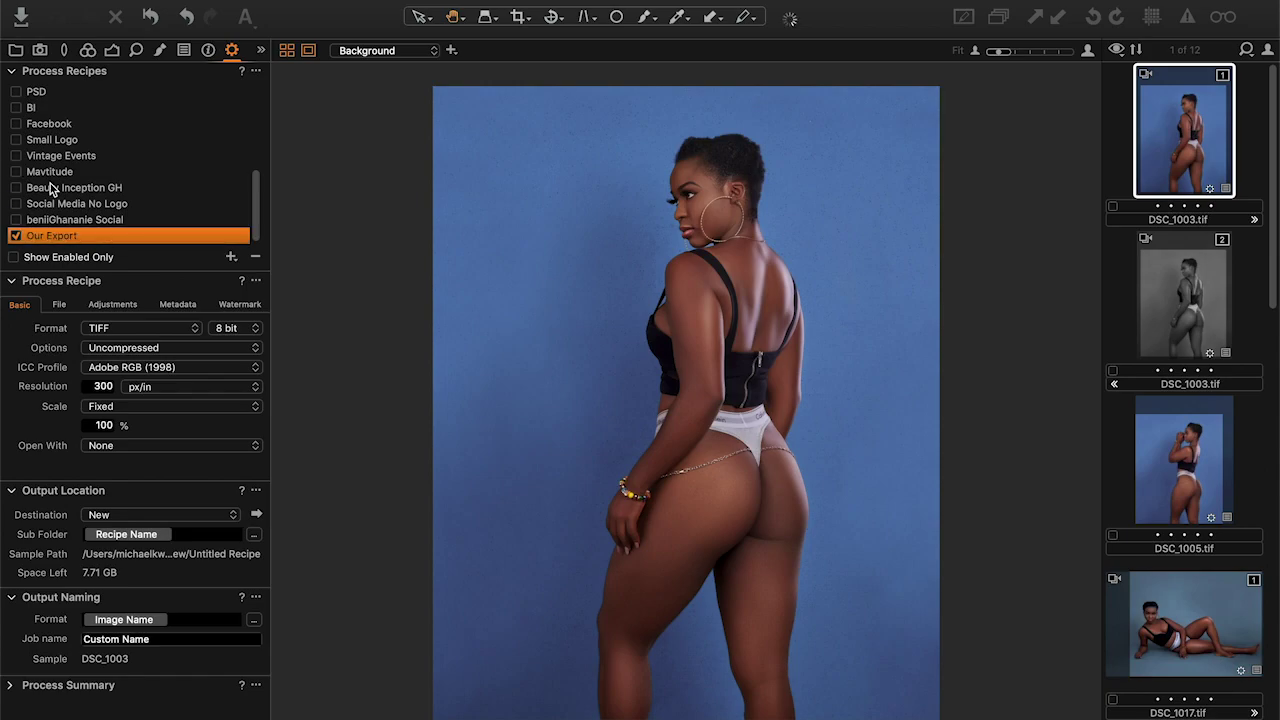
# Step: Disable the Social Media recipe in the process recipe list, leaving Our Export selected
pyautogui.scroll(6, 92, 215)
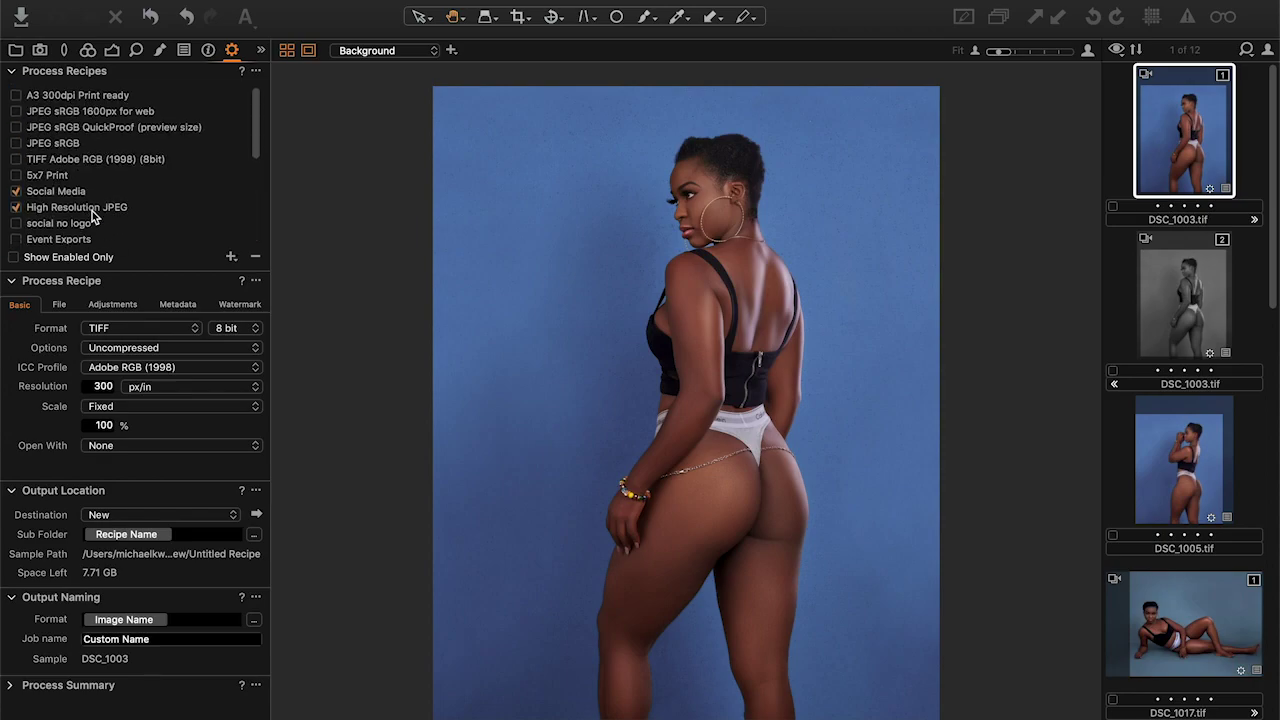
pyautogui.scroll(-2, 92, 214)
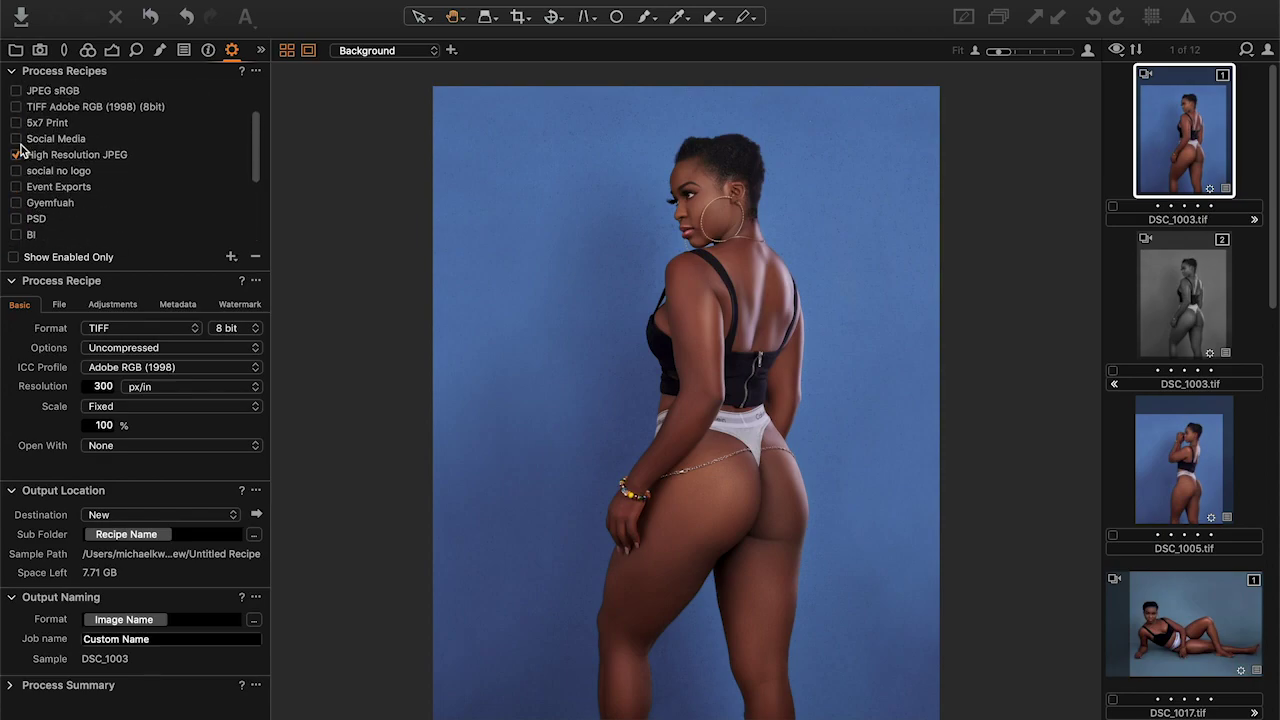
pyautogui.scroll(-5, 100, 165)
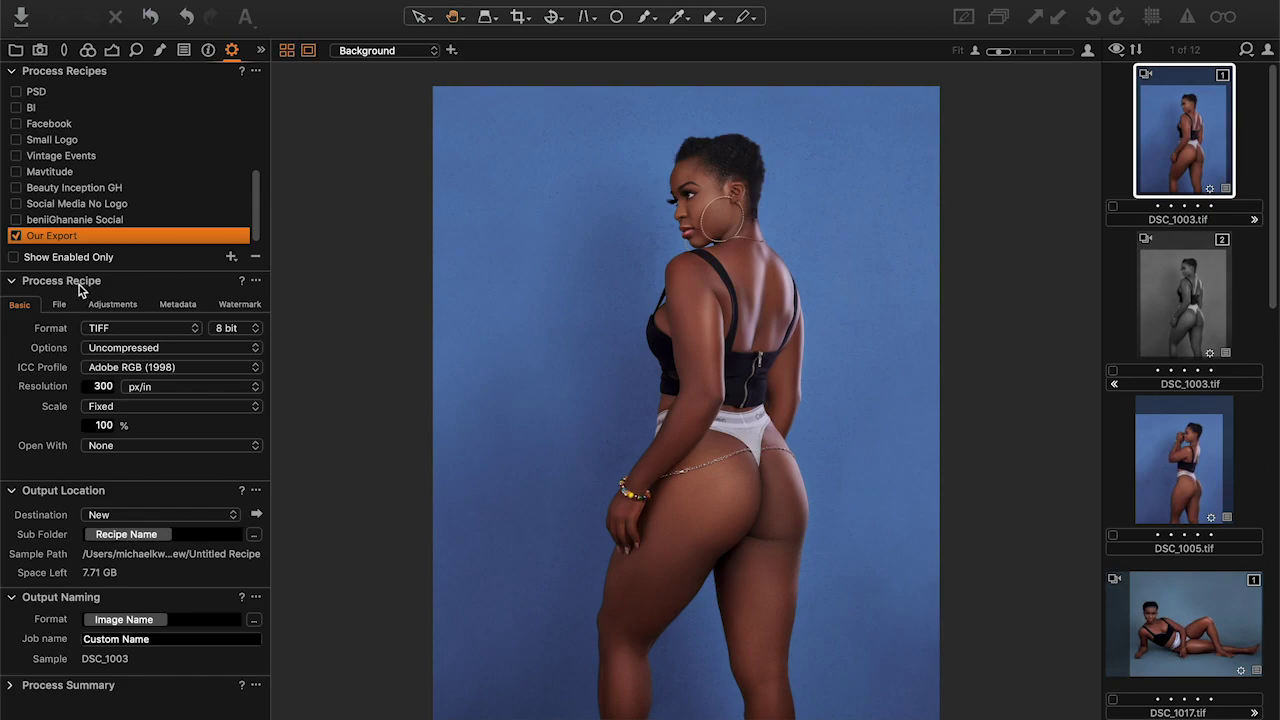
# Step: Review the file, adjustments, metadata and watermark settings of the Our Export recipe
pyautogui.click(59, 313)
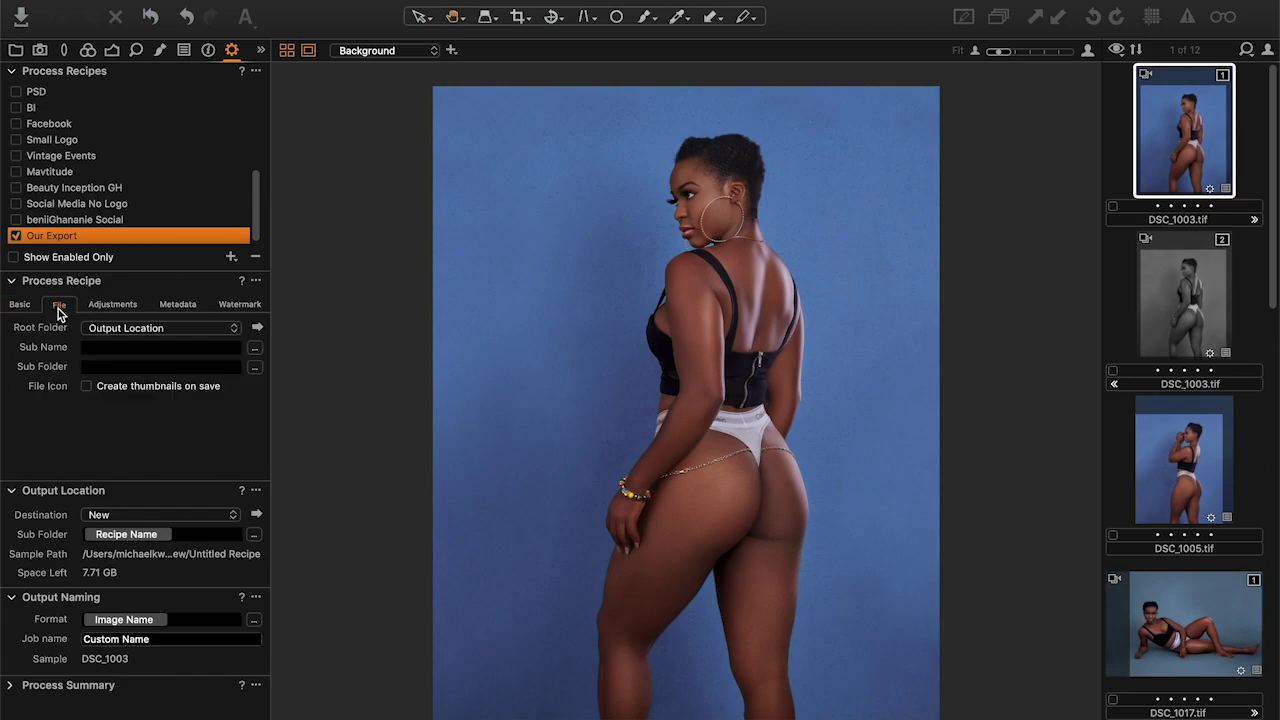
pyautogui.click(108, 312)
pyautogui.click(173, 313)
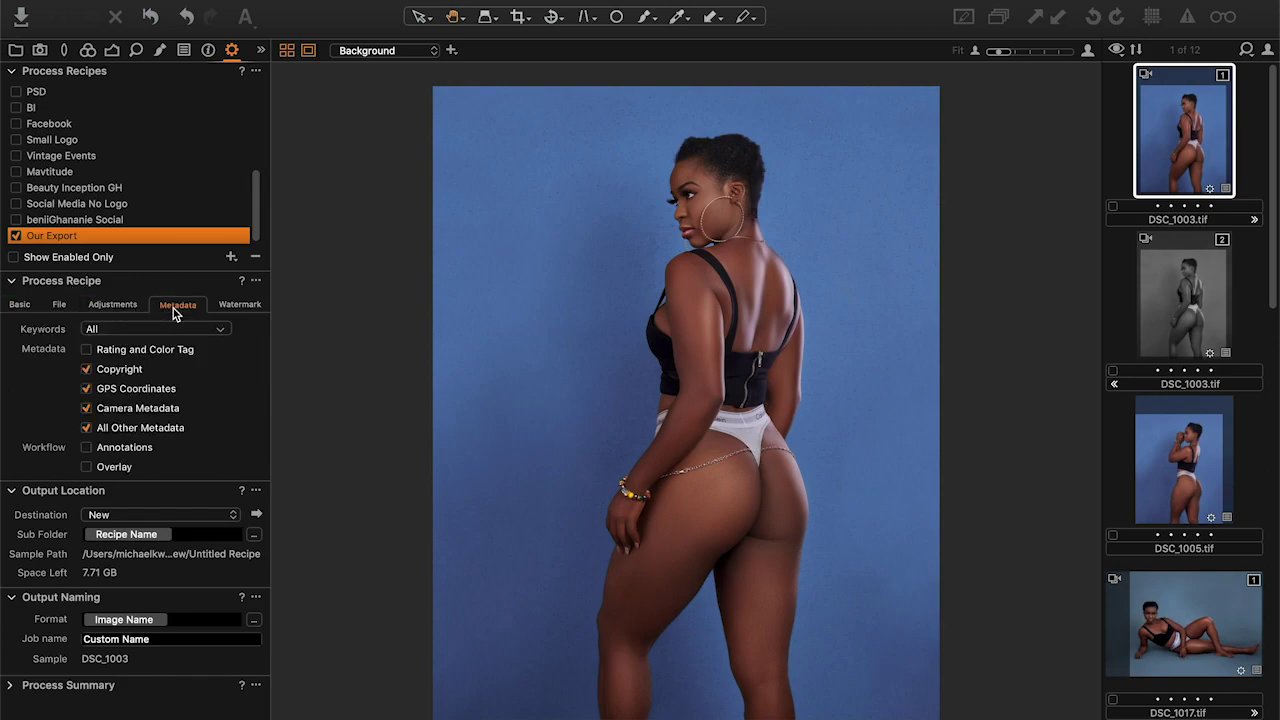
pyautogui.click(240, 307)
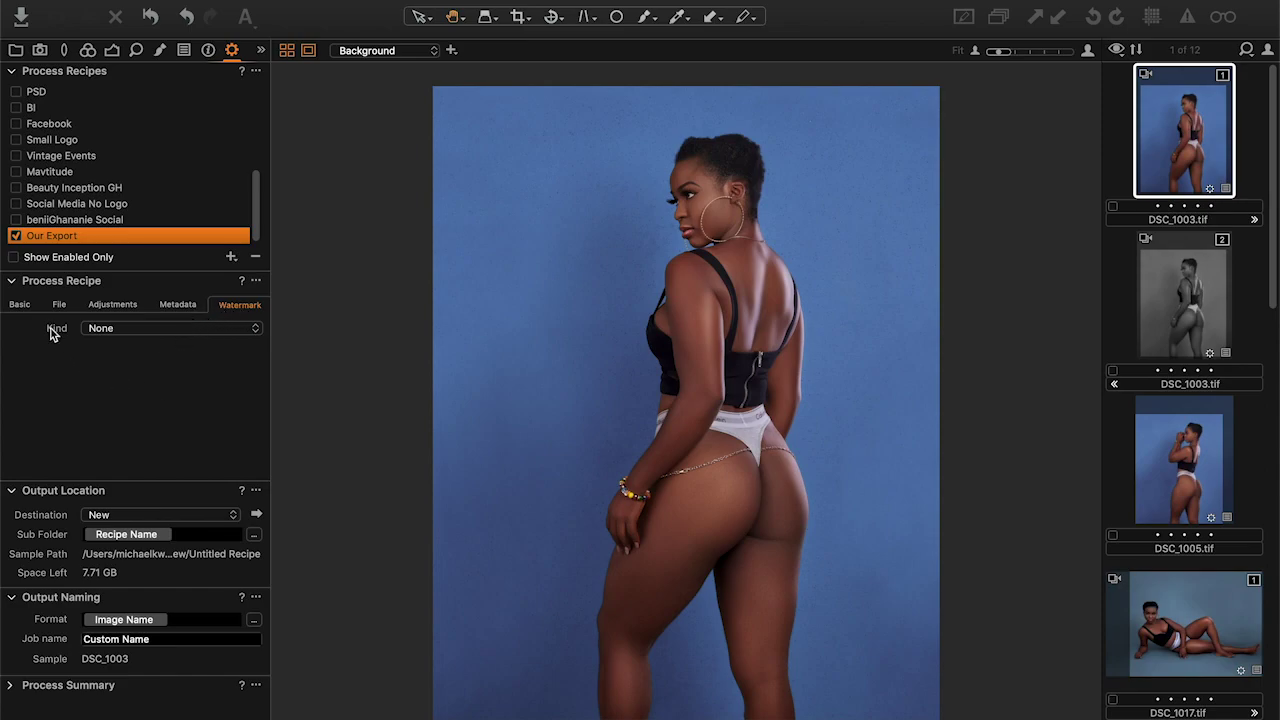
# Step: Set the output format of the Our Export recipe to JPEG in its basic settings
pyautogui.click(22, 307)
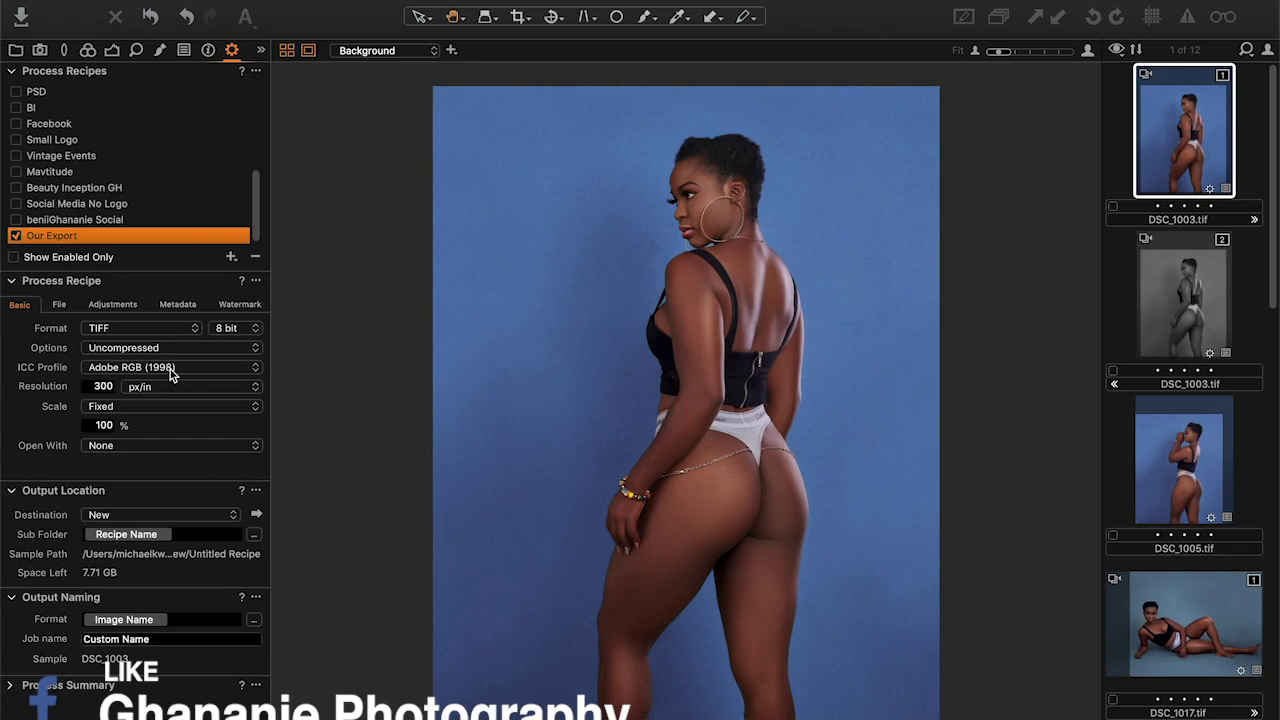
pyautogui.click(160, 330)
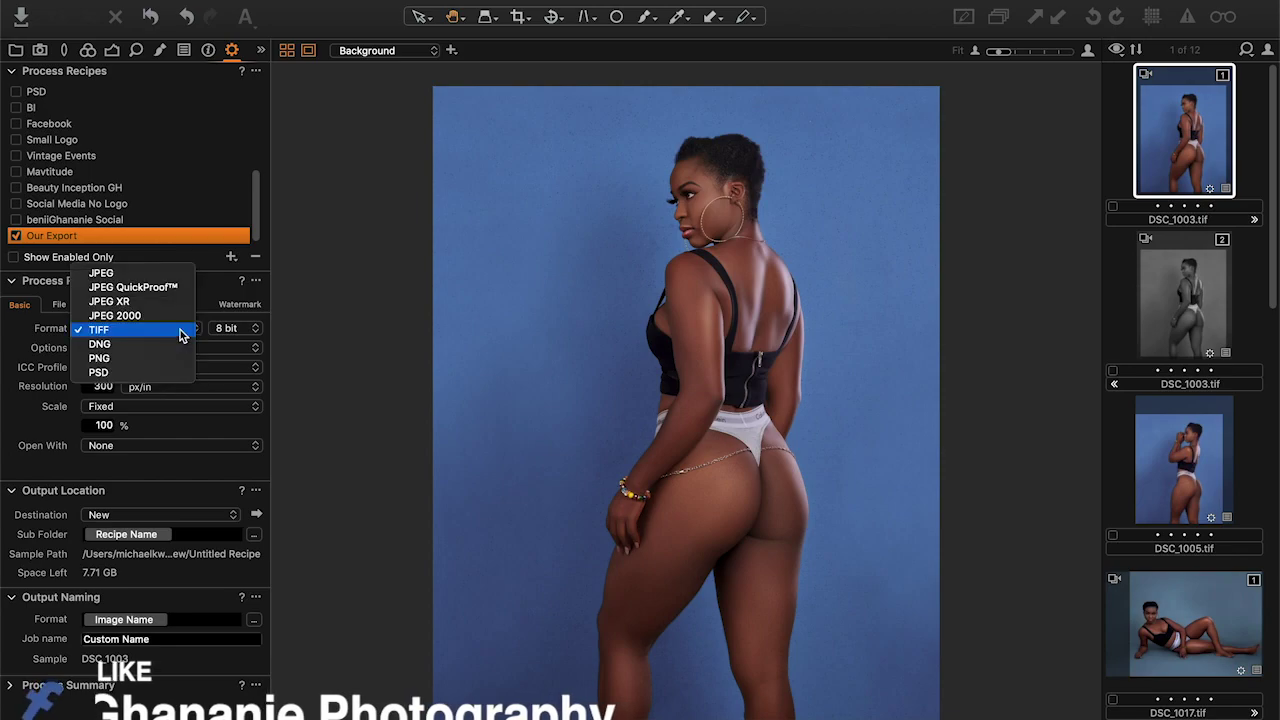
pyautogui.click(133, 279)
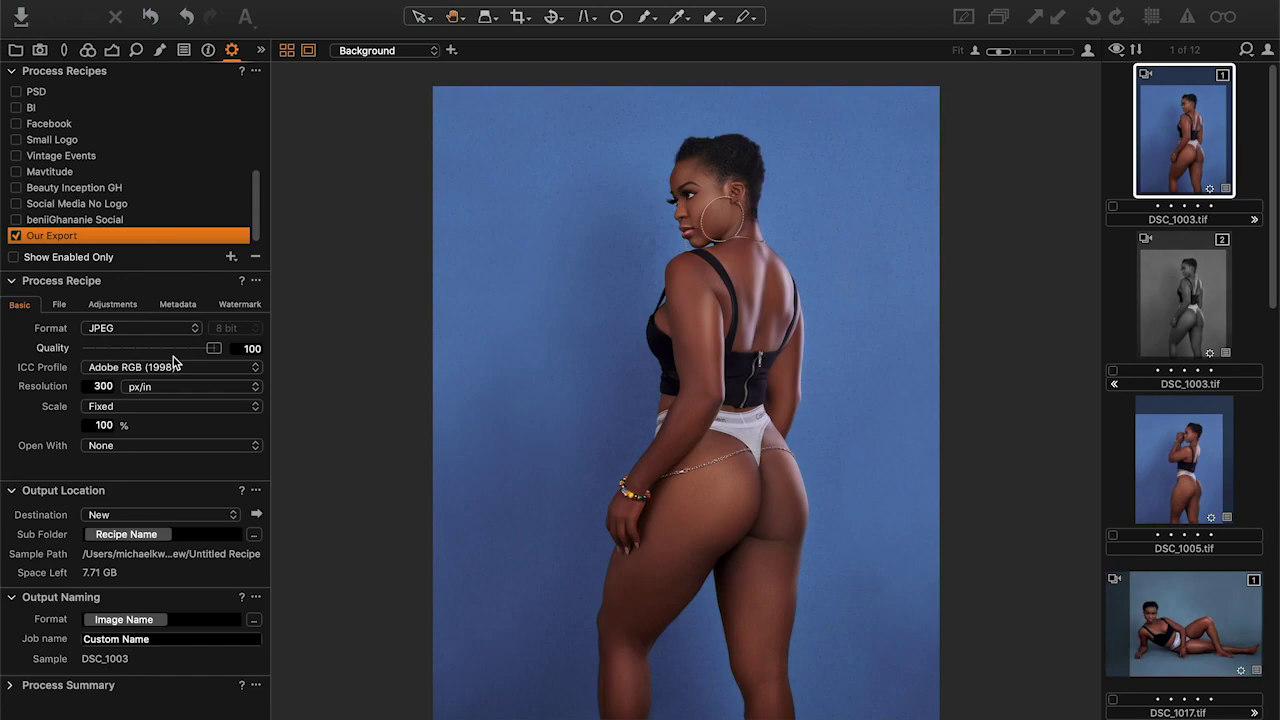
# Step: Set the recipe's JPEG quality to 90 and its ICC profile to sRGB Color Space Profile
pyautogui.moveTo(213, 352); pyautogui.dragTo(201, 352)
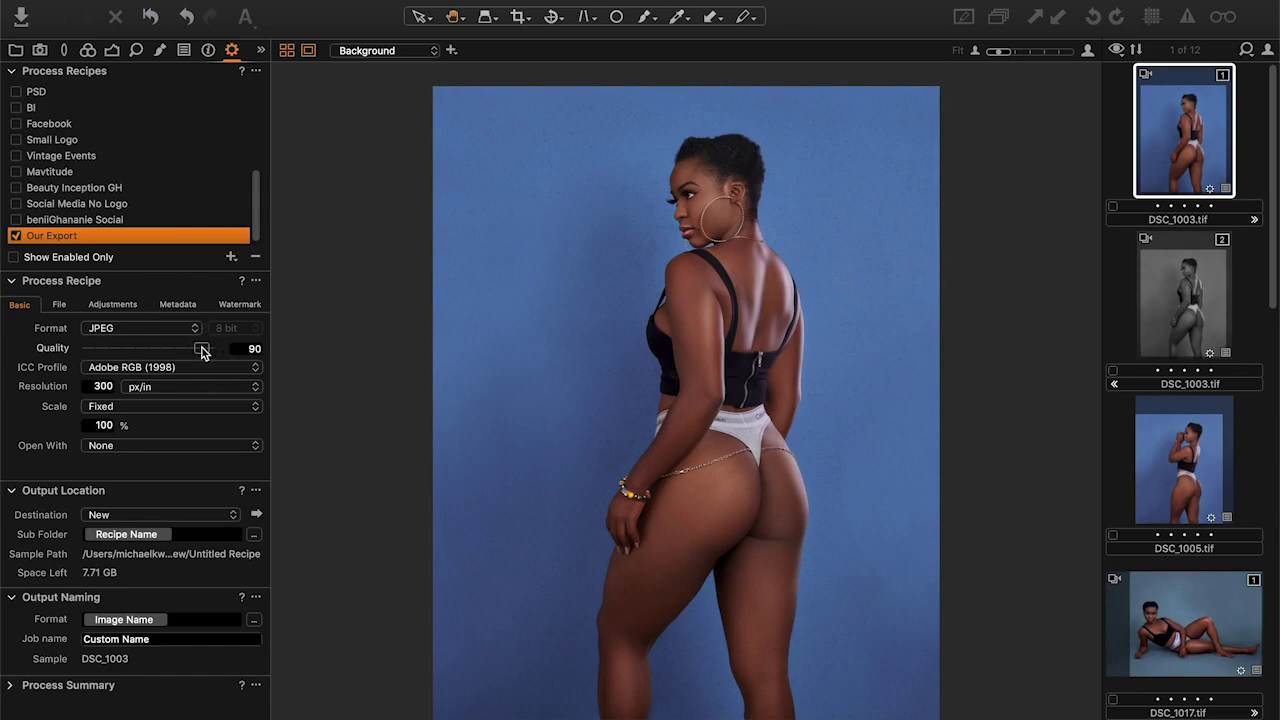
pyautogui.click(166, 370)
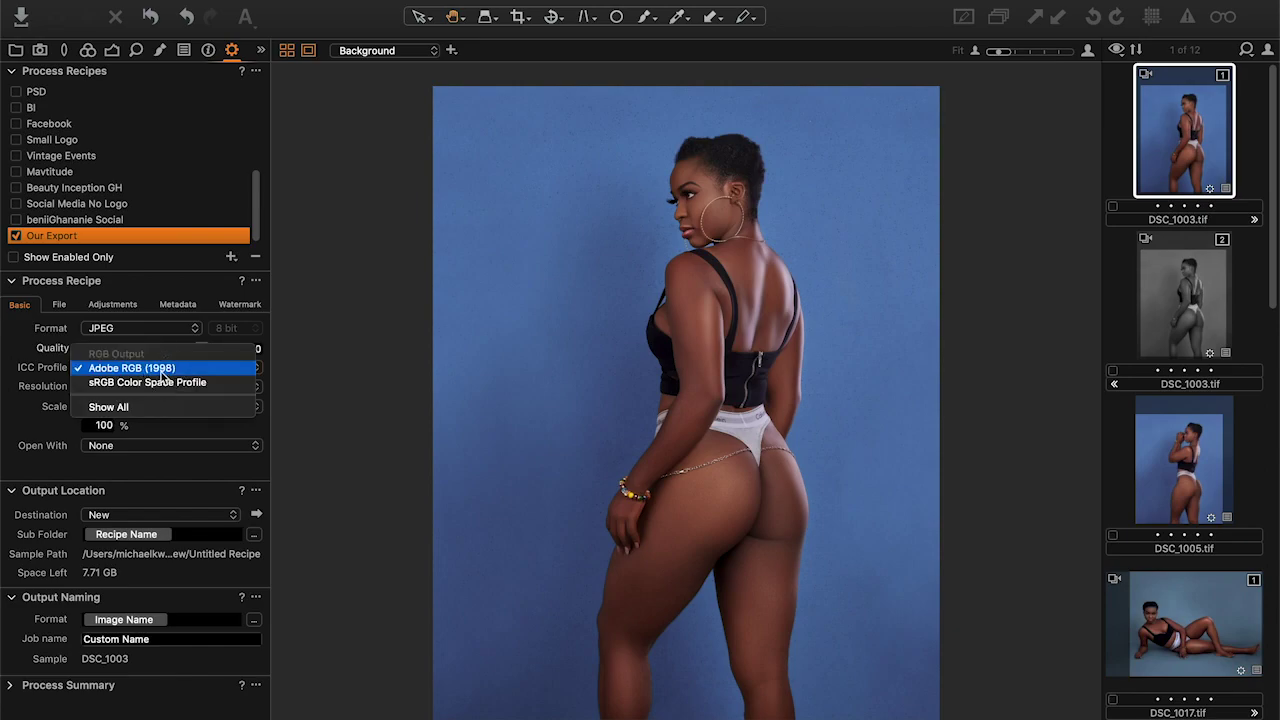
pyautogui.click(147, 383)
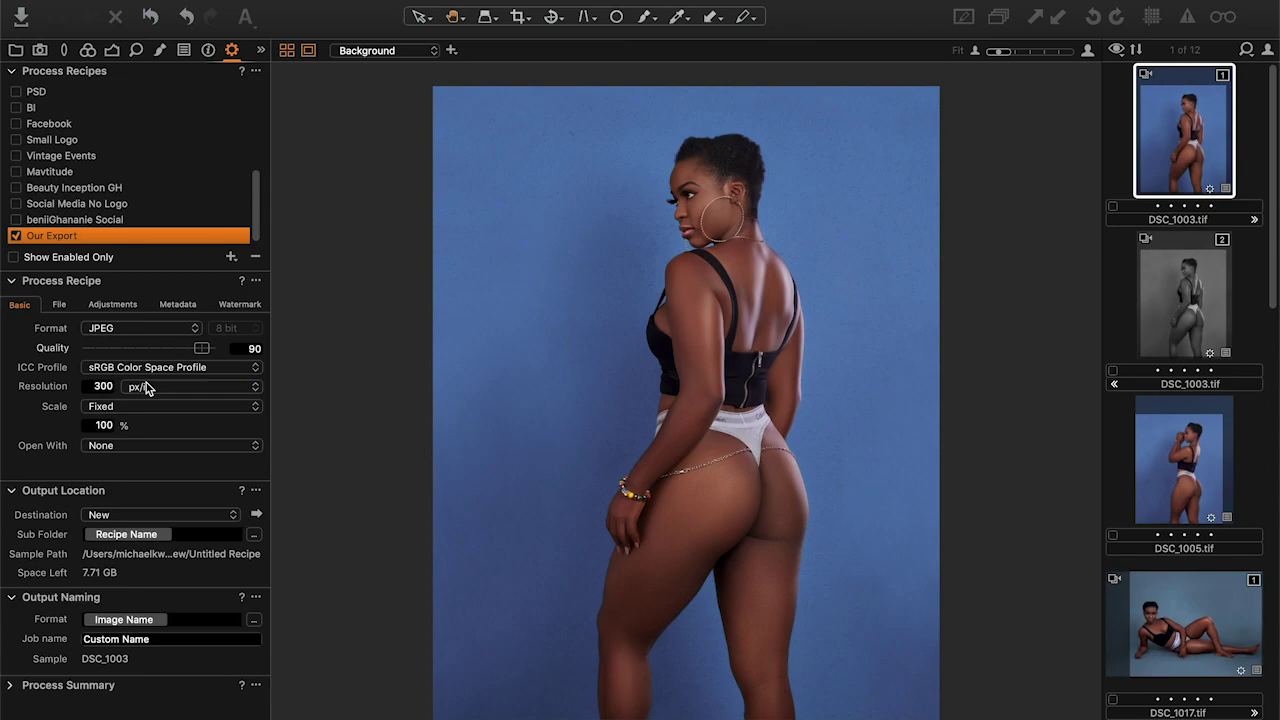
pyautogui.click(166, 370)
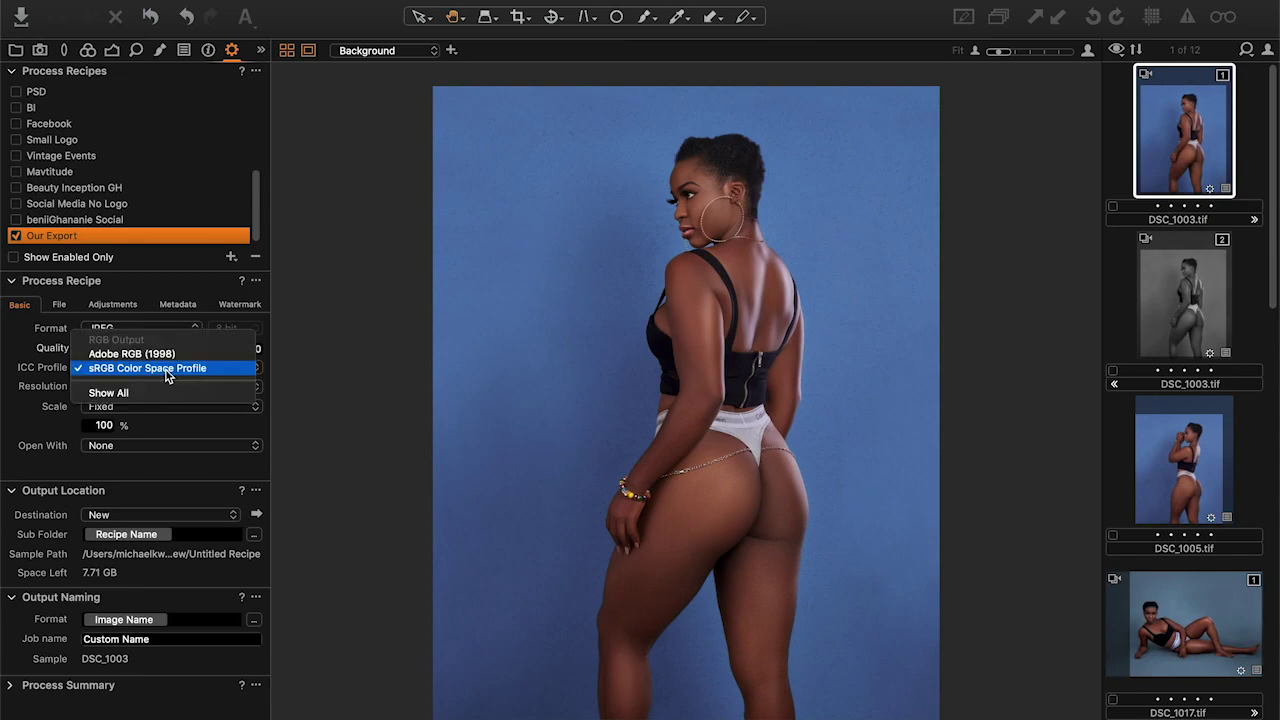
pyautogui.click(24, 425)
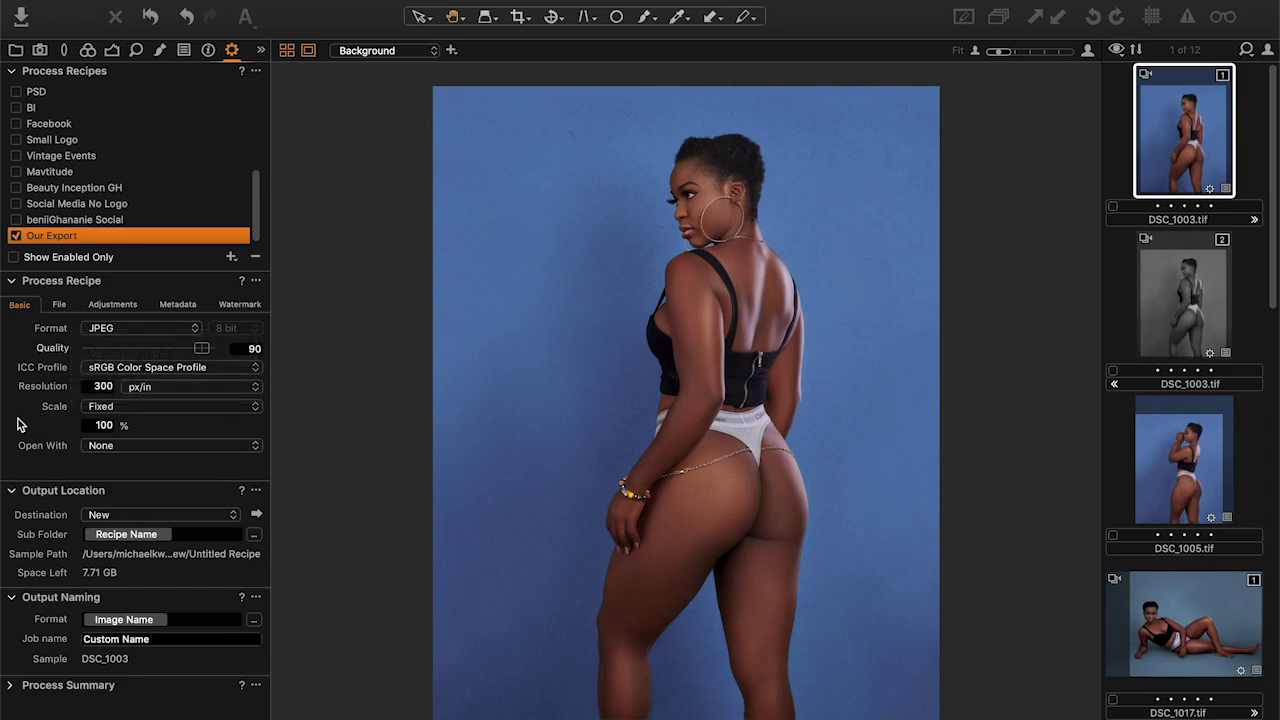
# Step: Set the recipe's resolution to 72 px/in and scale the output to a short edge of 1080 px
pyautogui.click(100, 386)
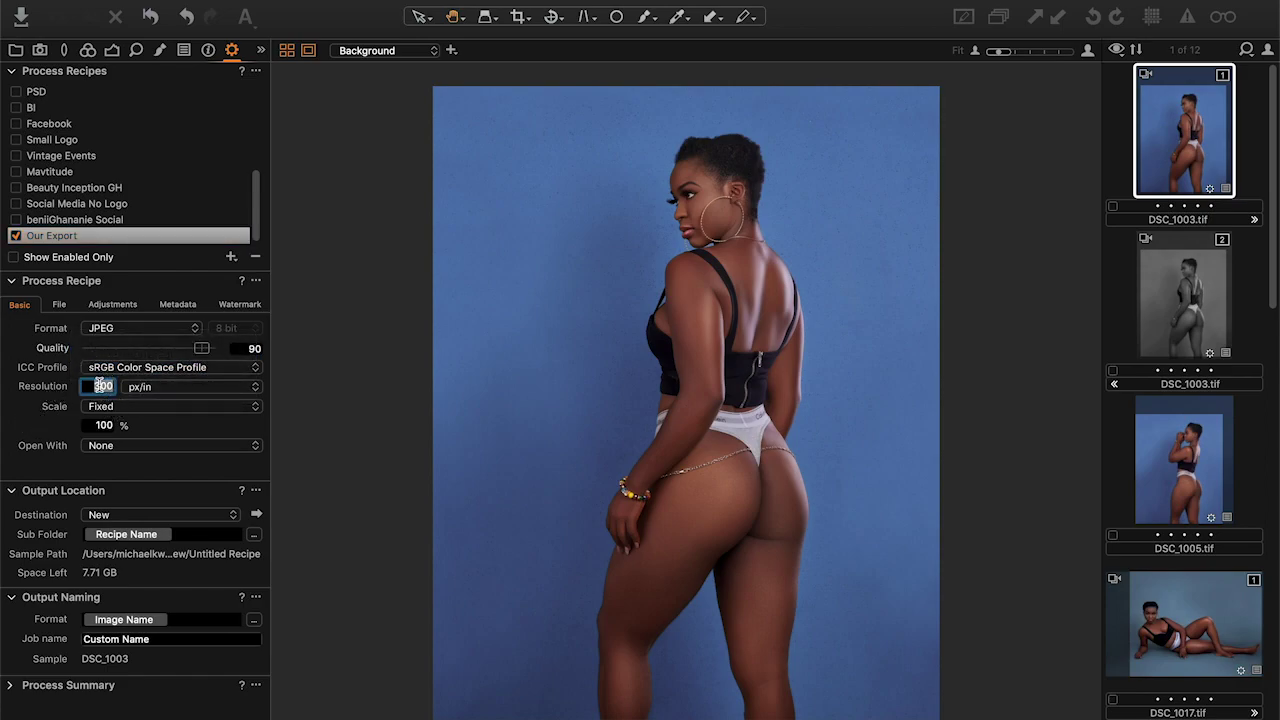
pyautogui.write('72')
pyautogui.click(103, 425)
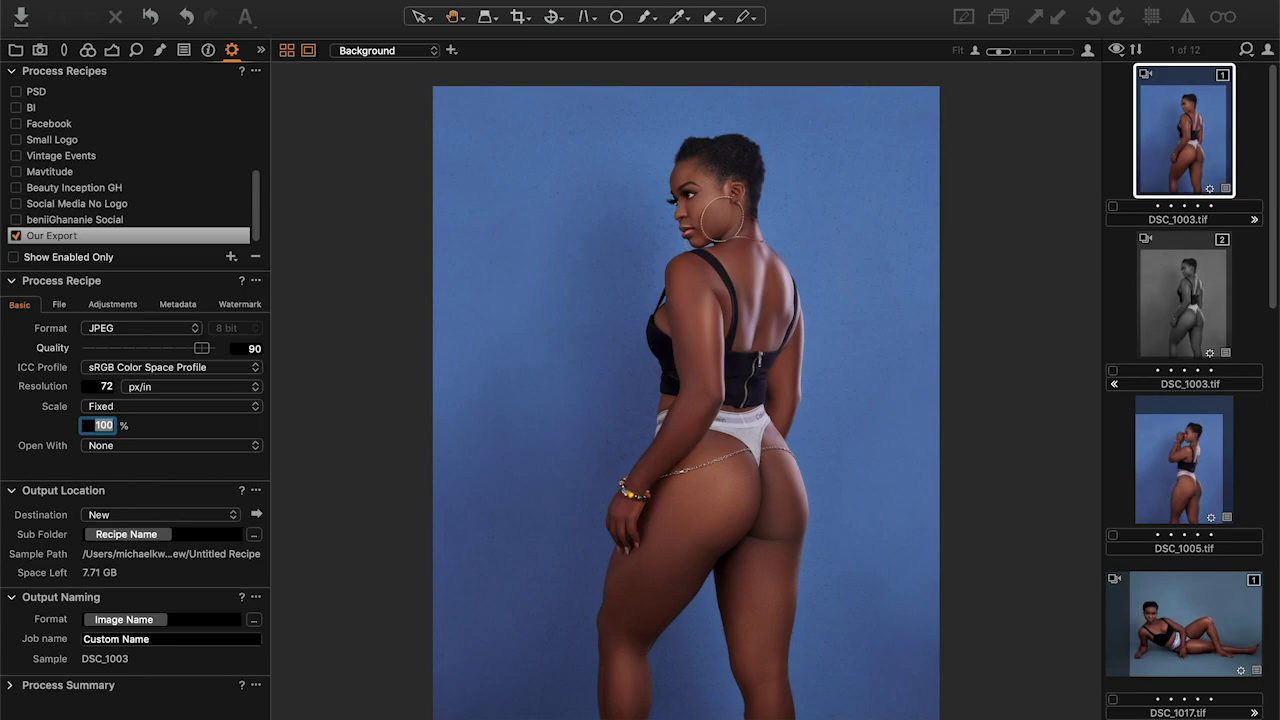
pyautogui.click(153, 406)
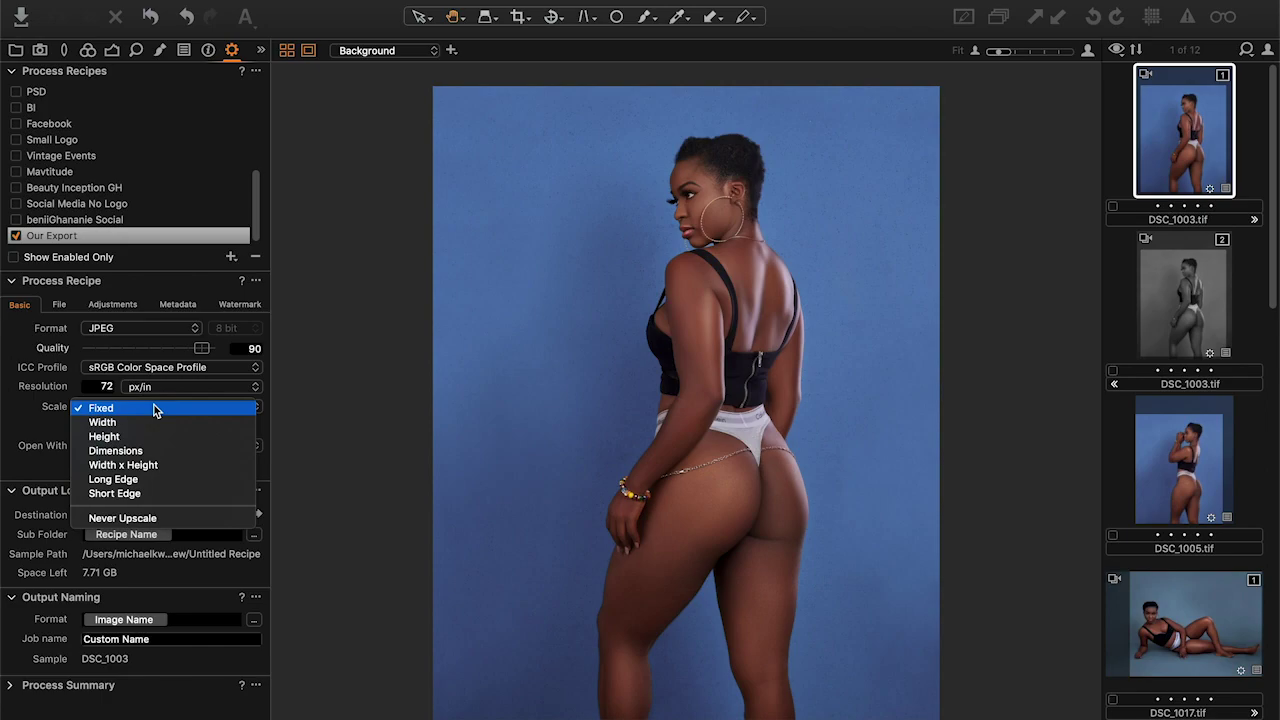
pyautogui.click(128, 493)
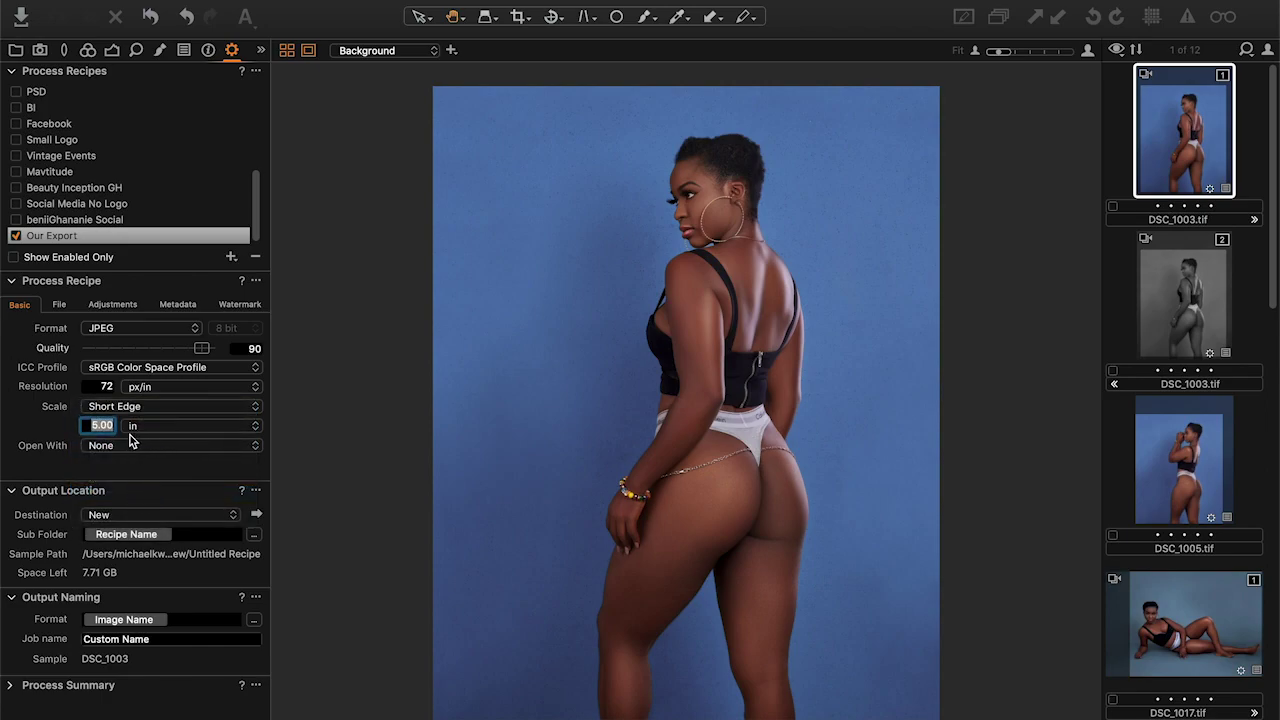
pyautogui.click(146, 425)
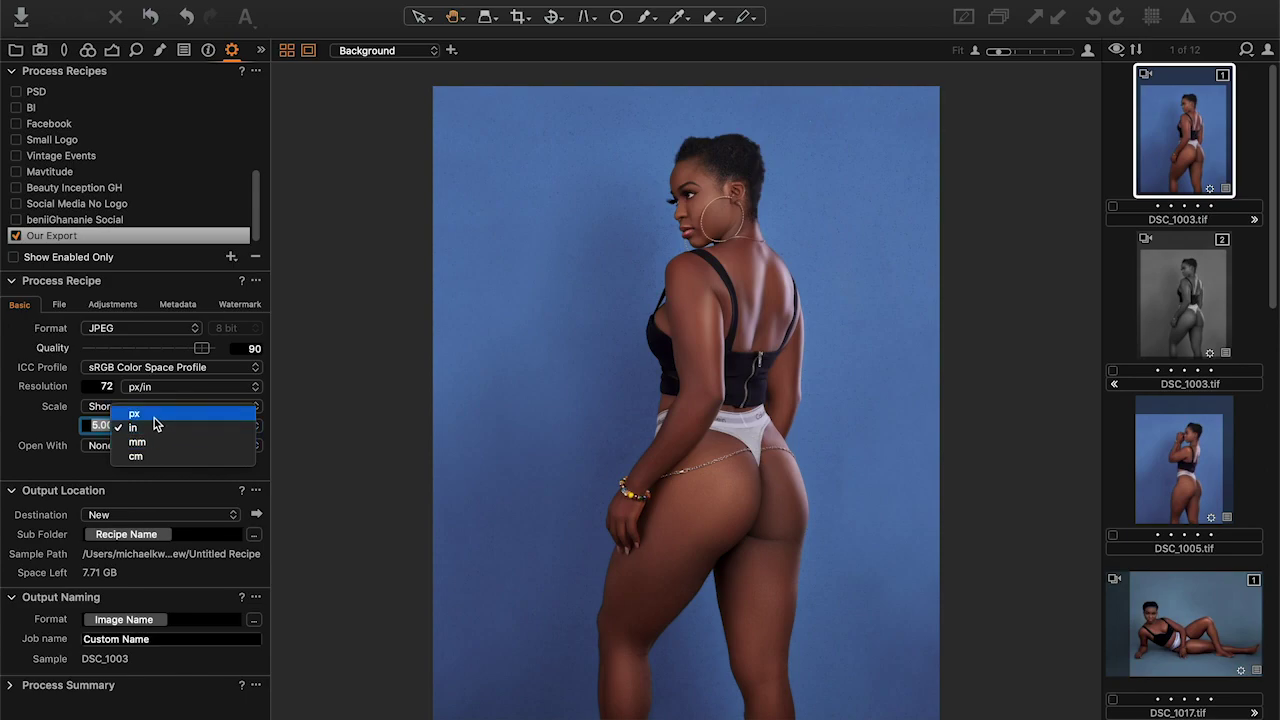
pyautogui.click(152, 415)
pyautogui.write('1080')
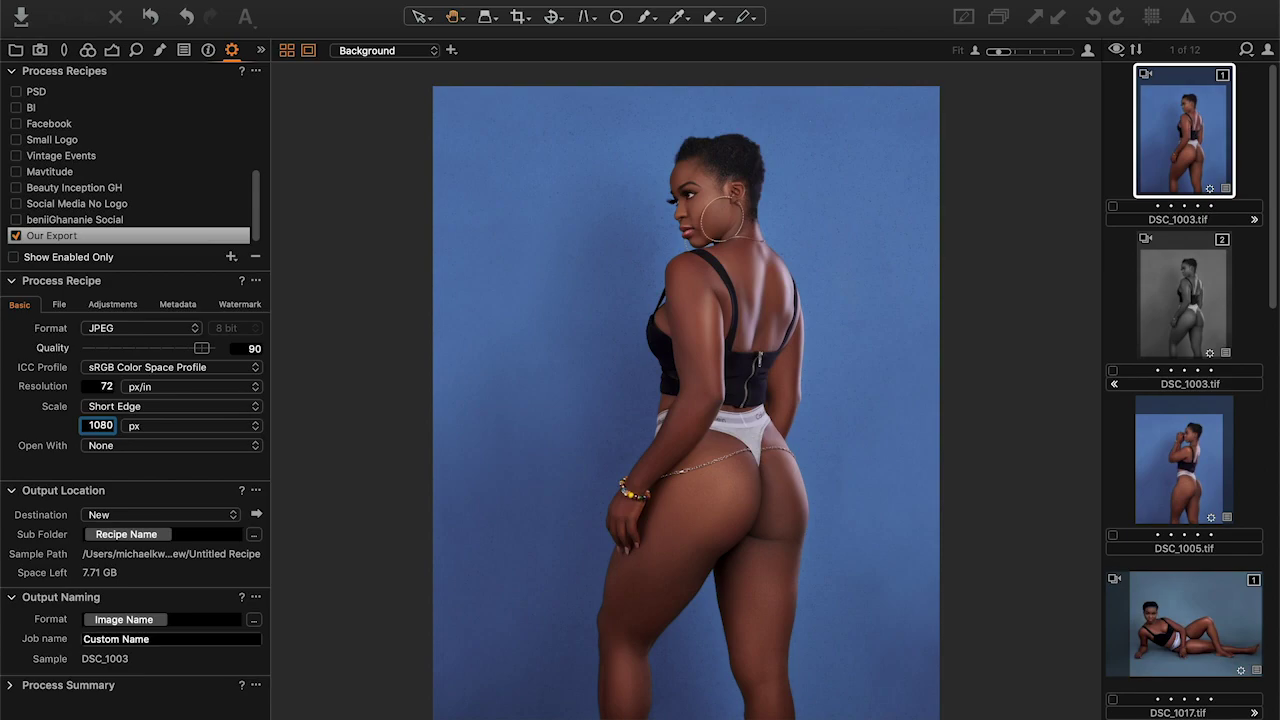
pyautogui.press('Return')
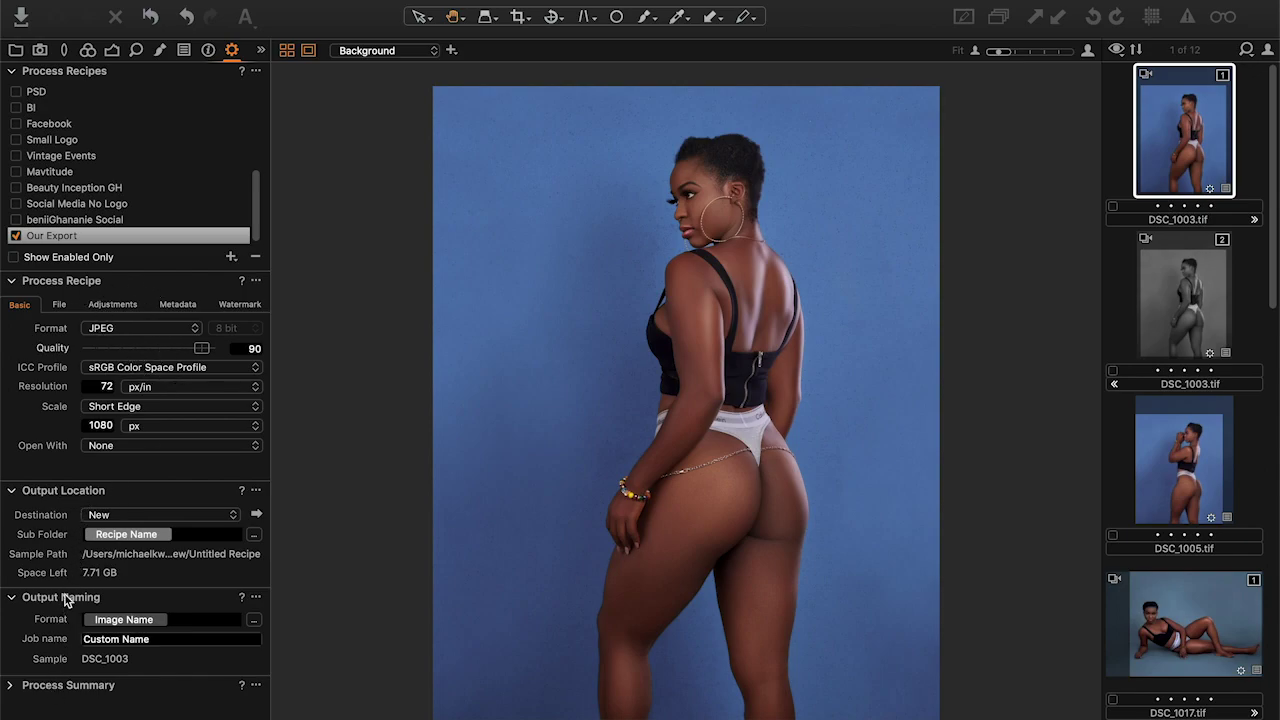
# Step: Apply Output Sharpening for Screen in the recipe's adjustments, with an amount of 90
pyautogui.click(61, 305)
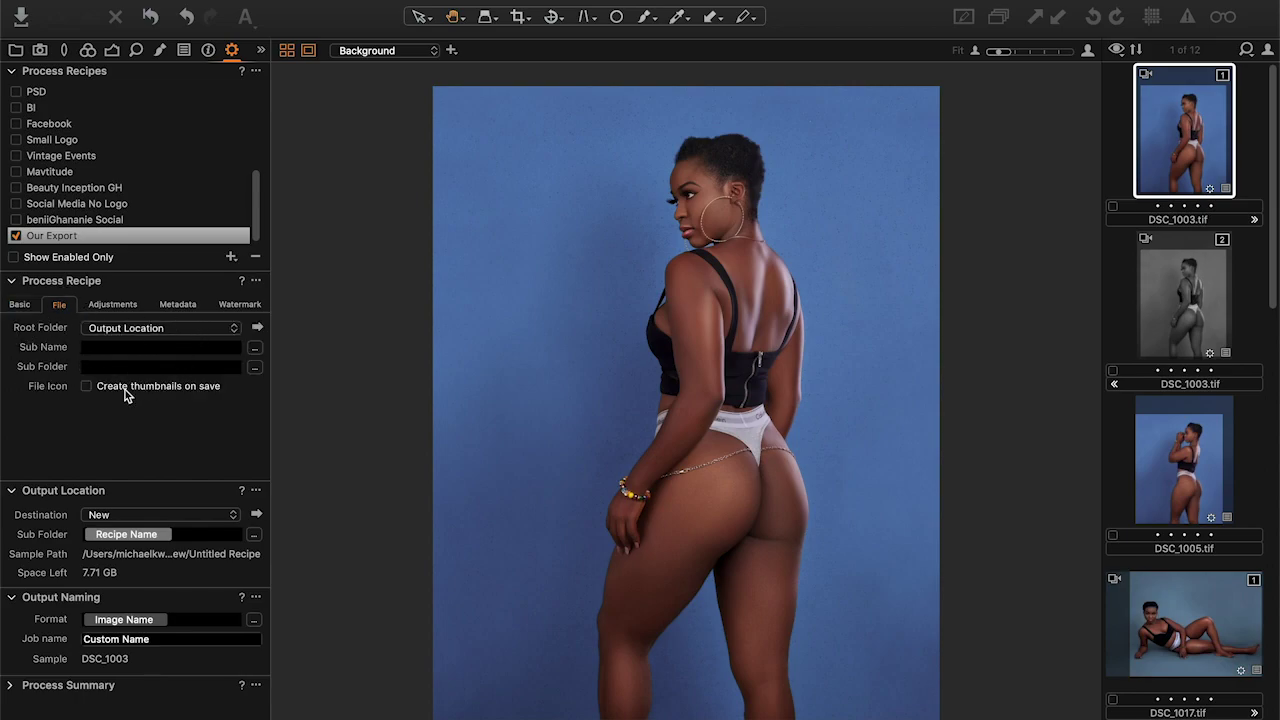
pyautogui.click(127, 305)
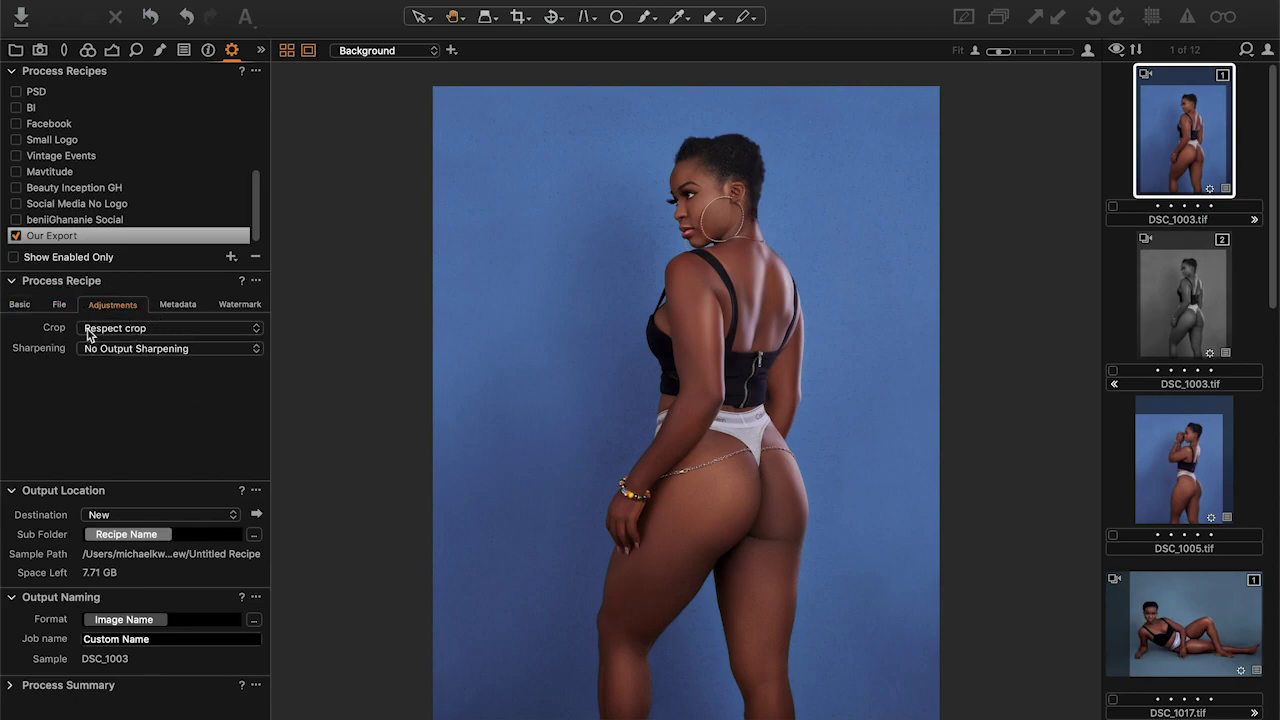
pyautogui.click(226, 348)
pyautogui.click(172, 366)
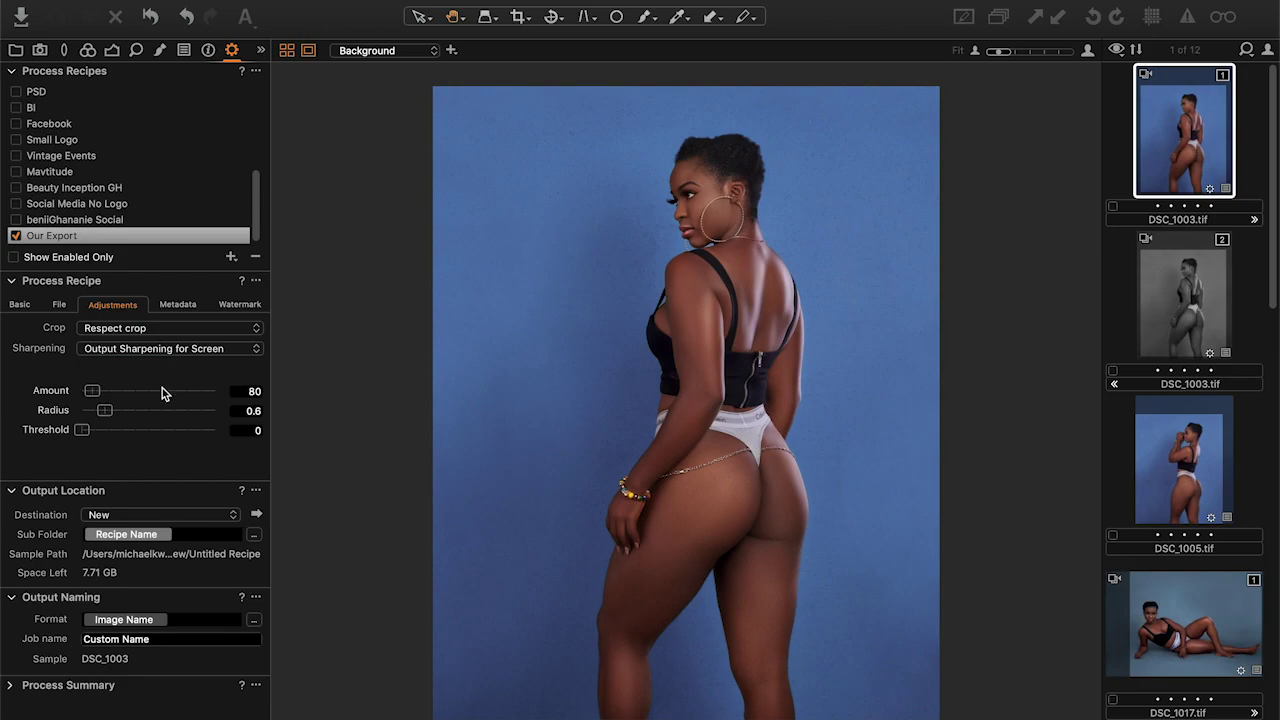
pyautogui.moveTo(92, 397); pyautogui.dragTo(96, 398)
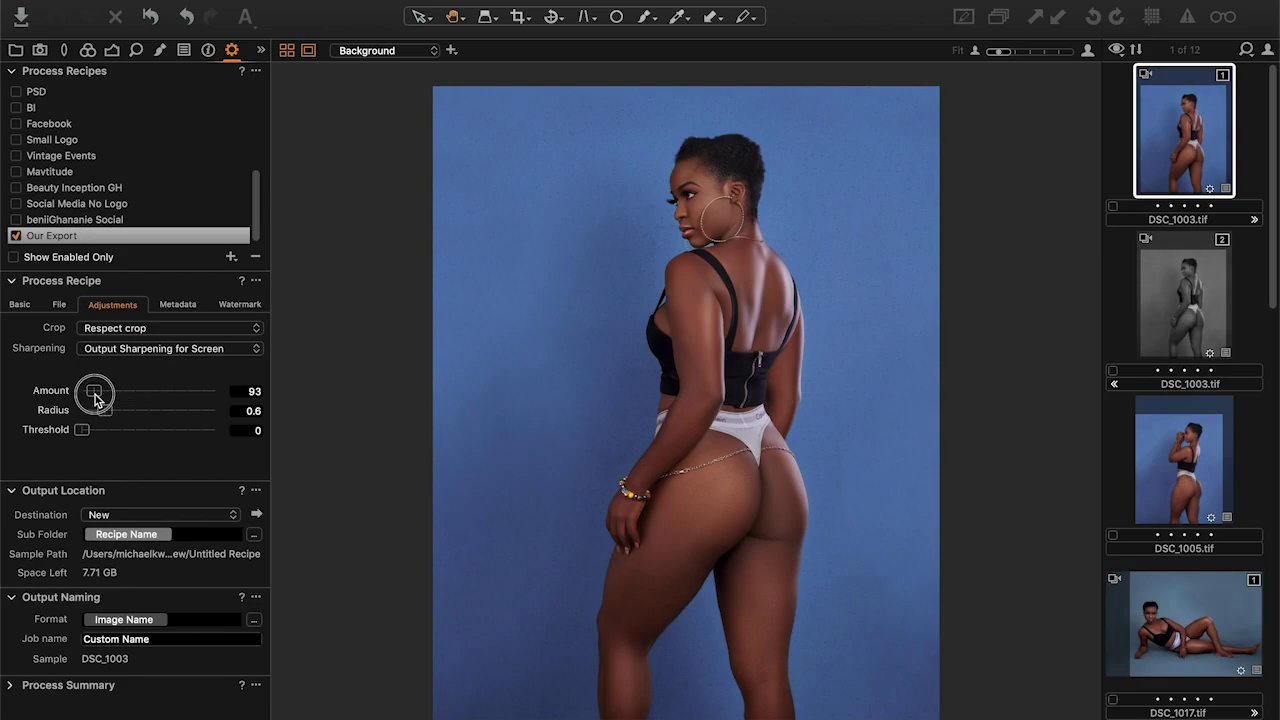
pyautogui.click(251, 394)
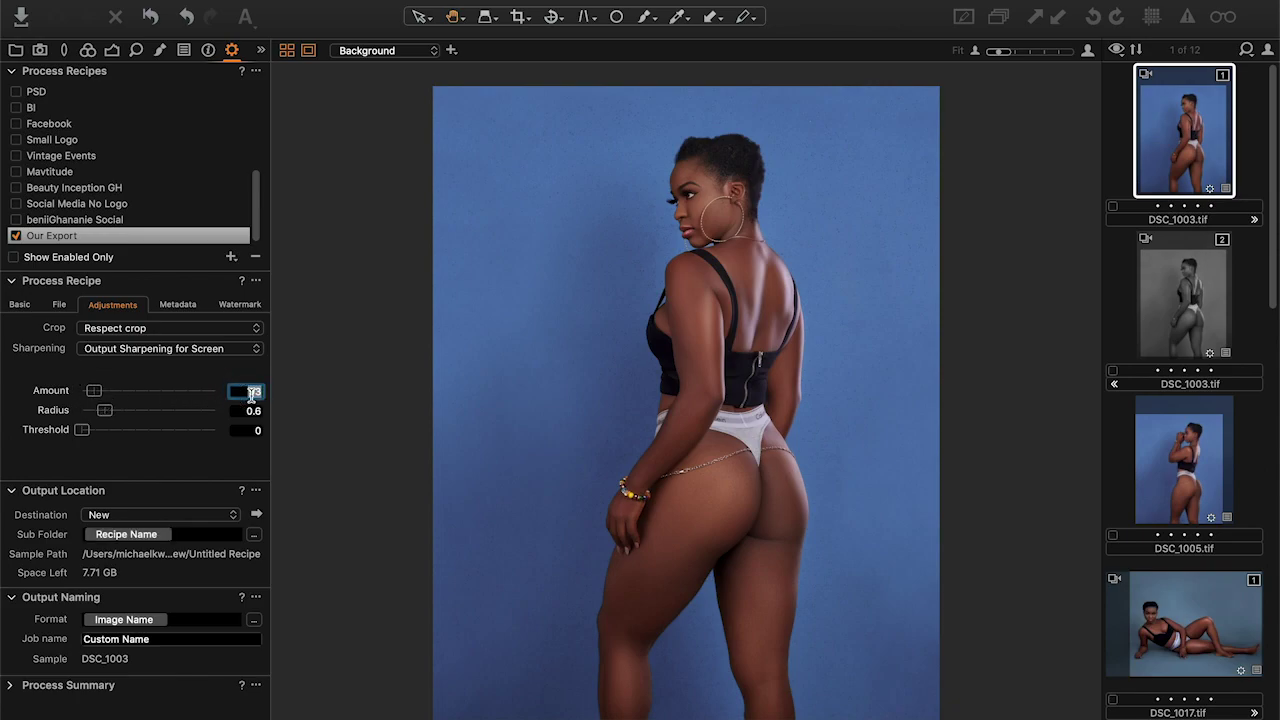
pyautogui.write('90')
pyautogui.press('Tab')
pyautogui.press('Tab')
pyautogui.press('Tab')
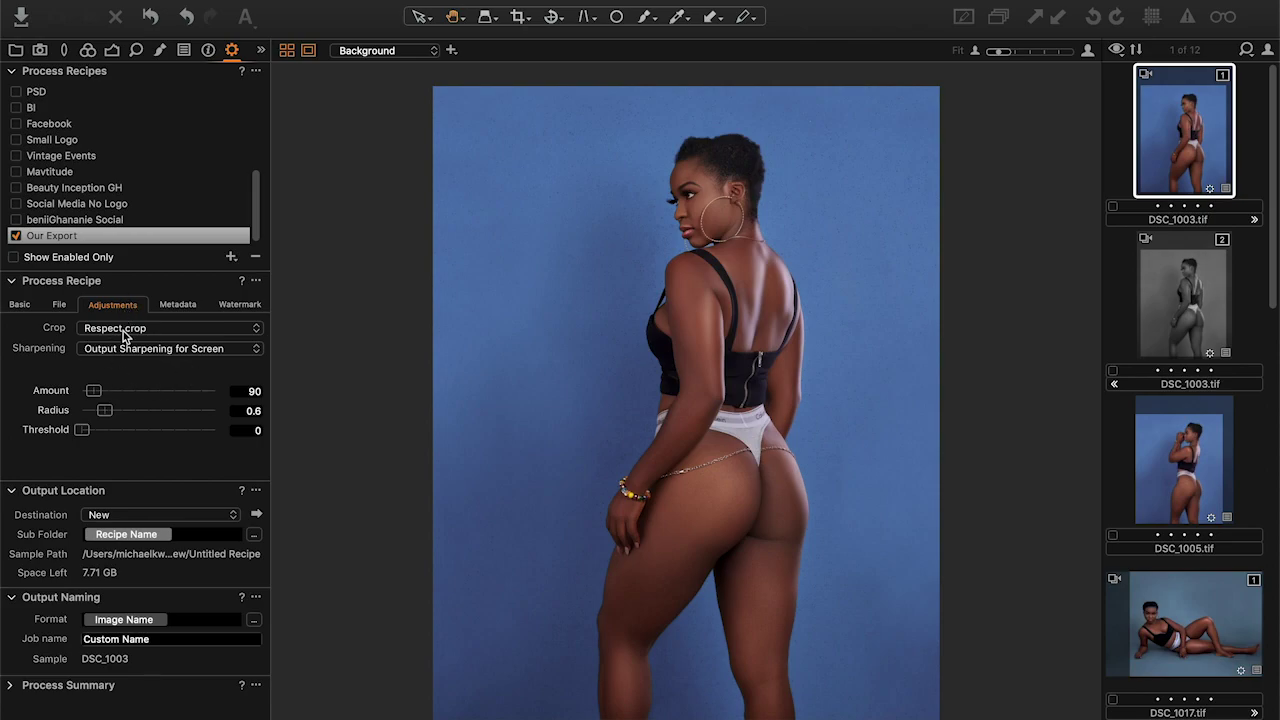
# Step: Add a text watermark reading "Our Logo" to the recipe
pyautogui.click(236, 304)
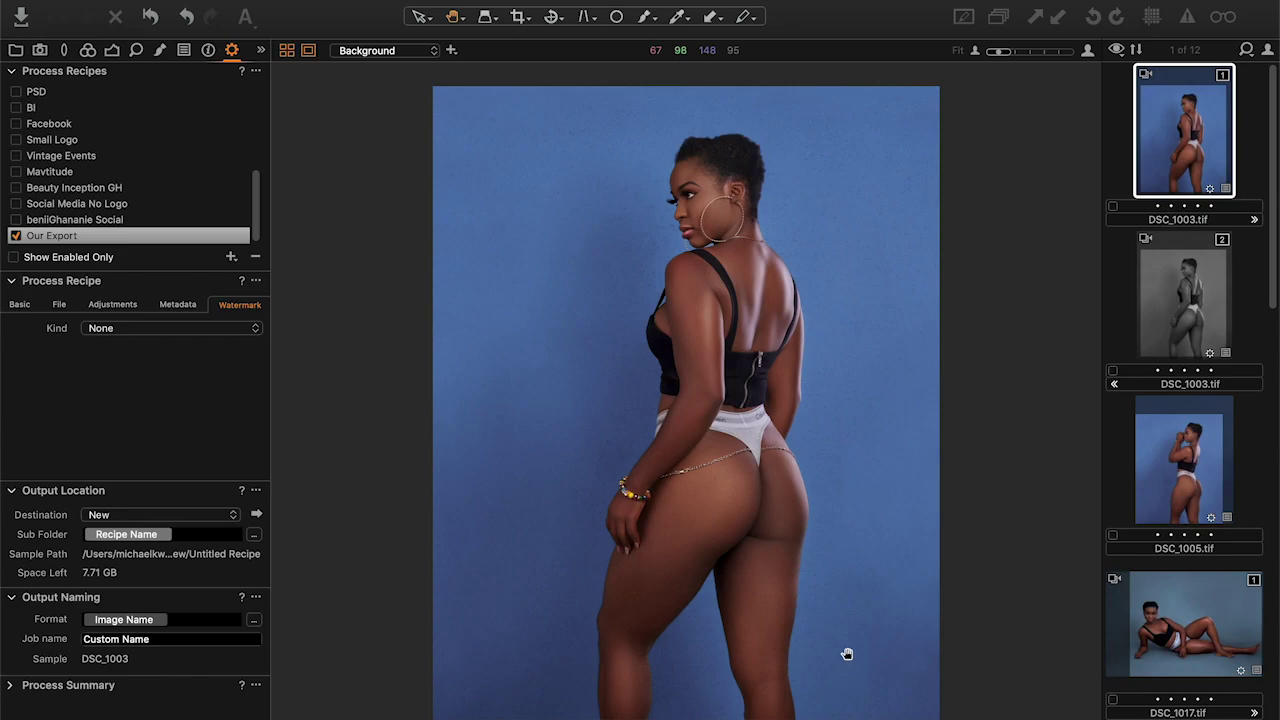
pyautogui.click(150, 329)
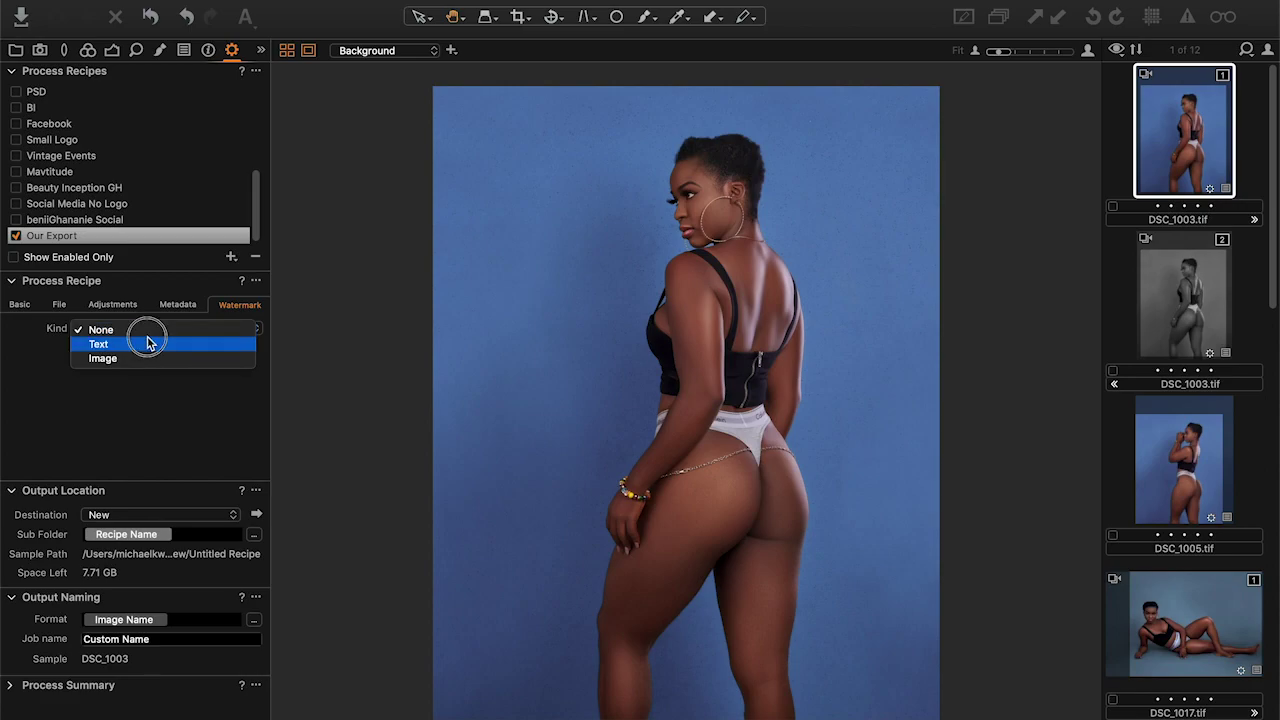
pyautogui.click(148, 343)
pyautogui.click(148, 347)
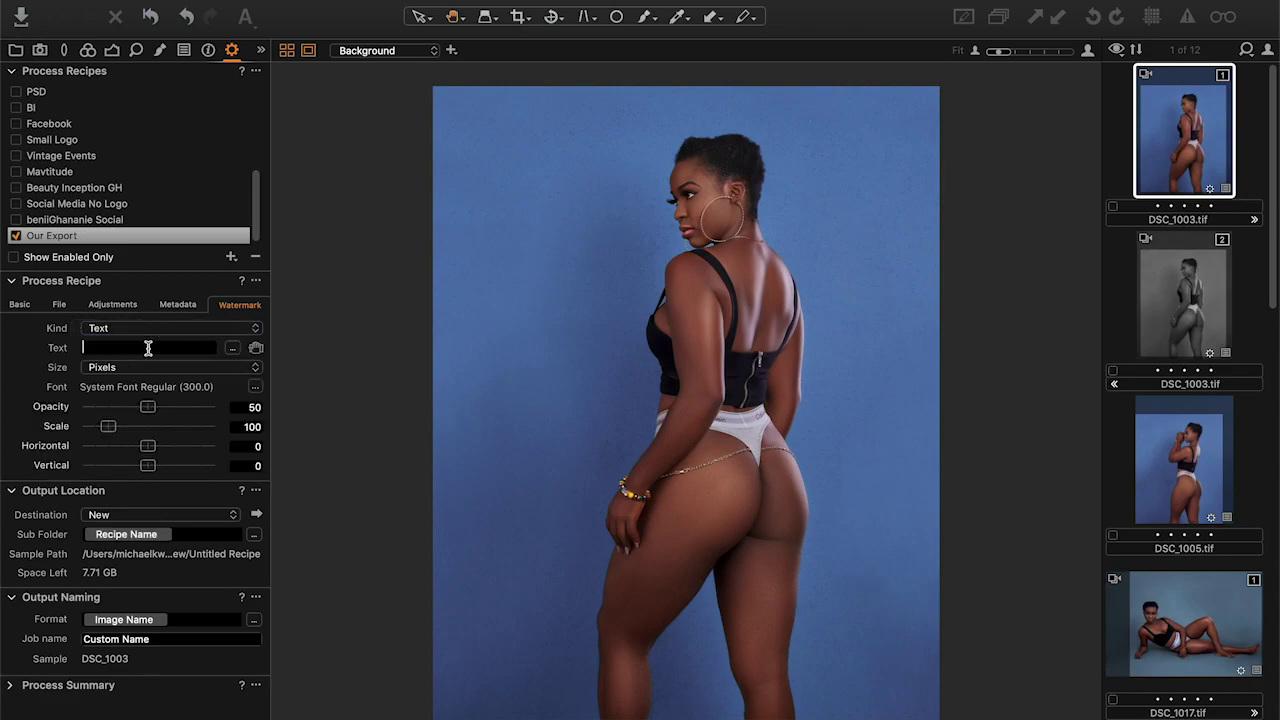
pyautogui.write('Ou')
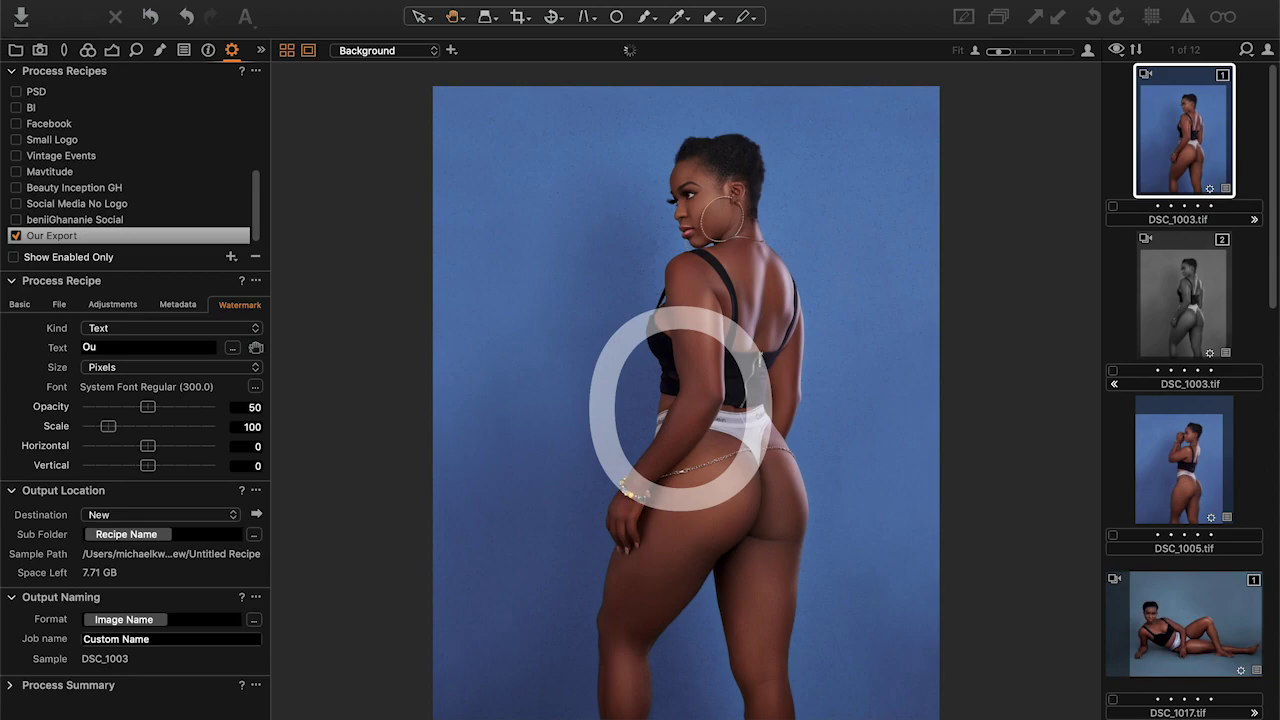
pyautogui.write('r Logo')
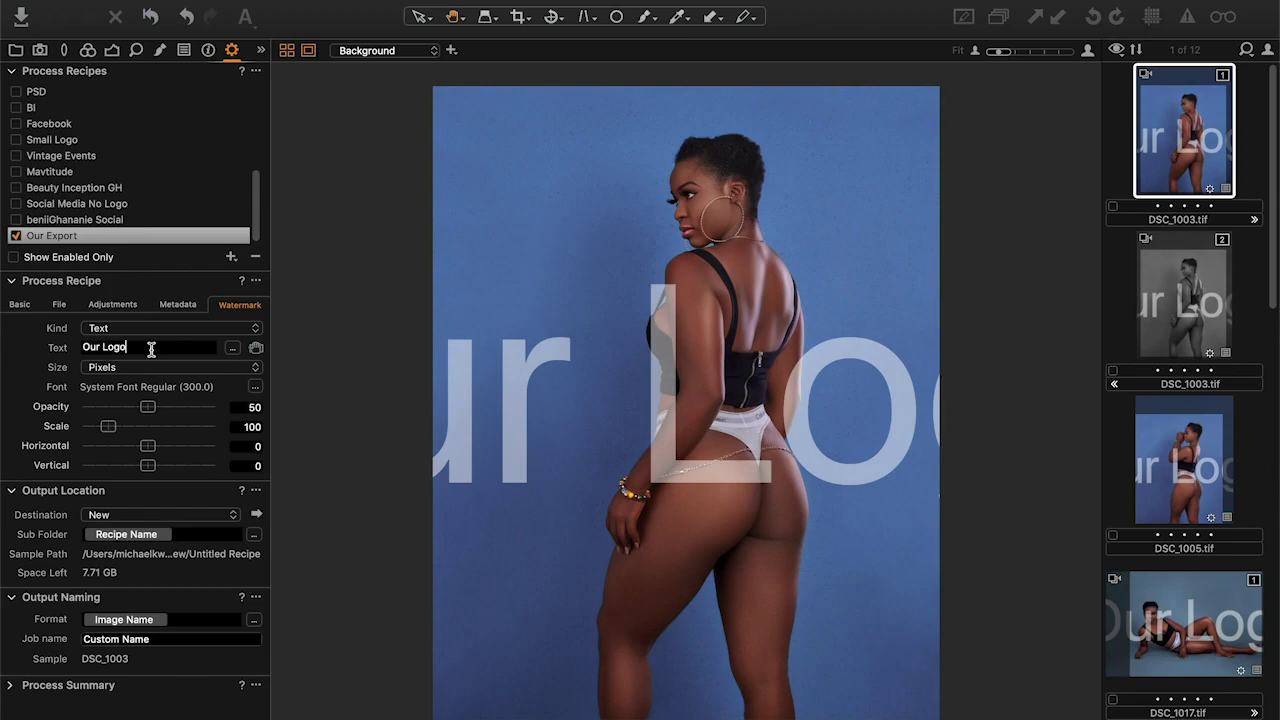
pyautogui.moveTo(151, 348); pyautogui.dragTo(60, 352)
pyautogui.write('@g')
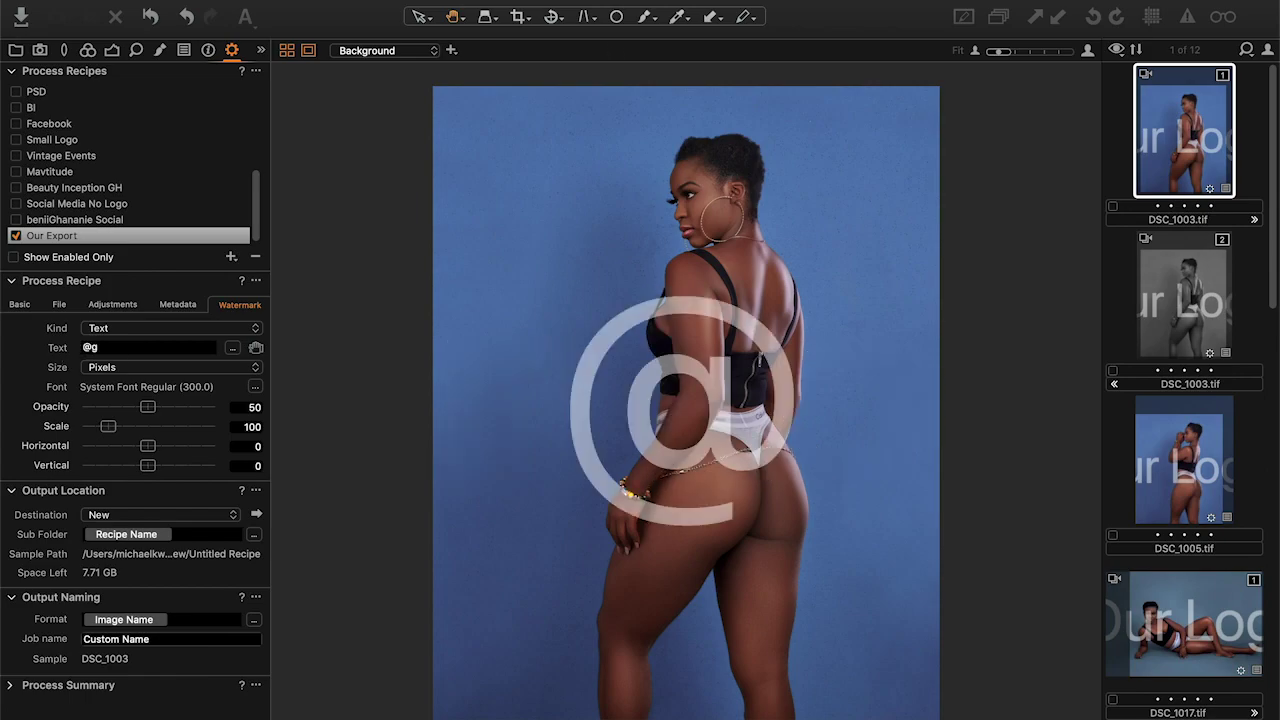
pyautogui.write('hananie')
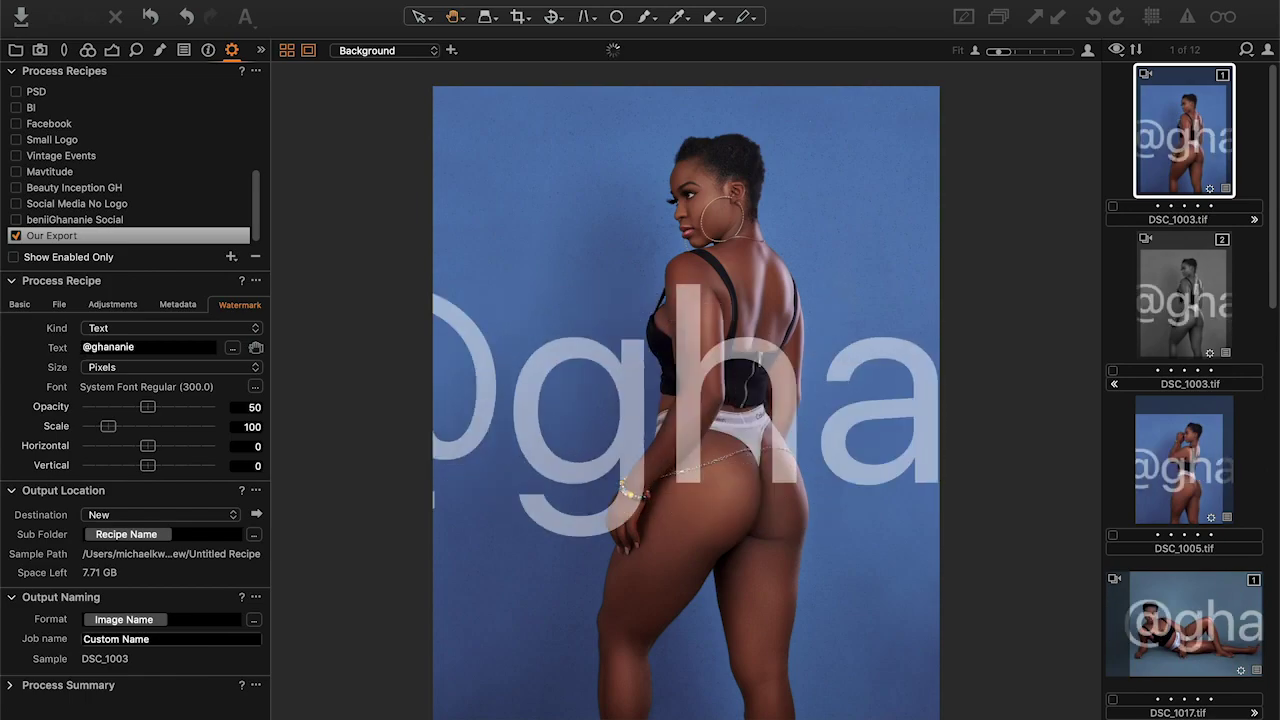
pyautogui.write('Photography')
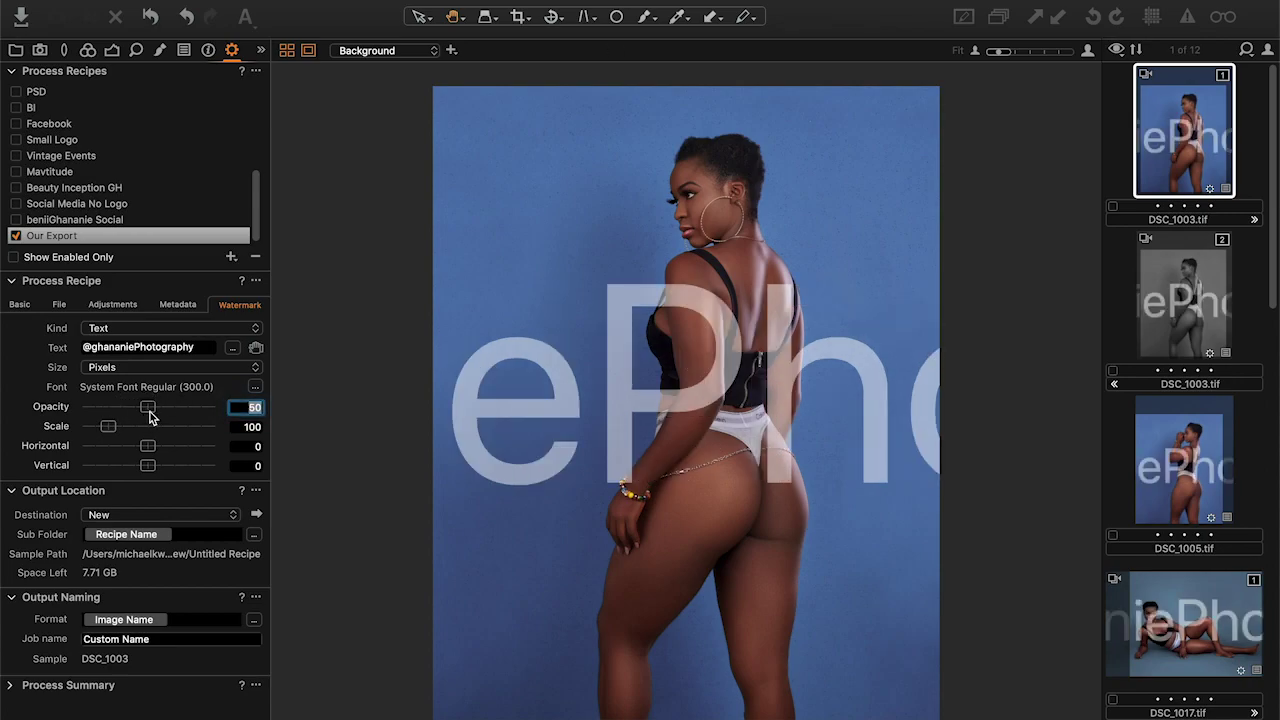
# Step: Reduce the scale of the pixel-sized watermark to 25
pyautogui.moveTo(111, 437); pyautogui.dragTo(89, 437)
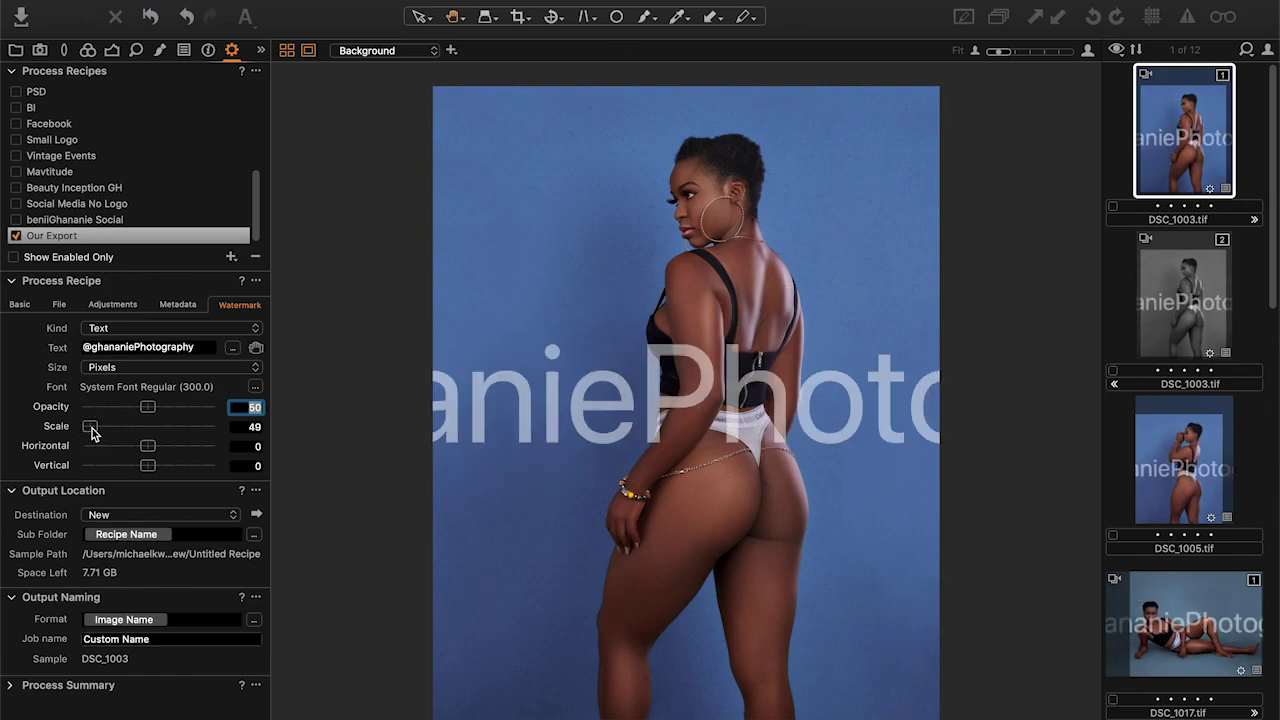
pyautogui.click(94, 432)
pyautogui.moveTo(94, 432); pyautogui.dragTo(86, 432)
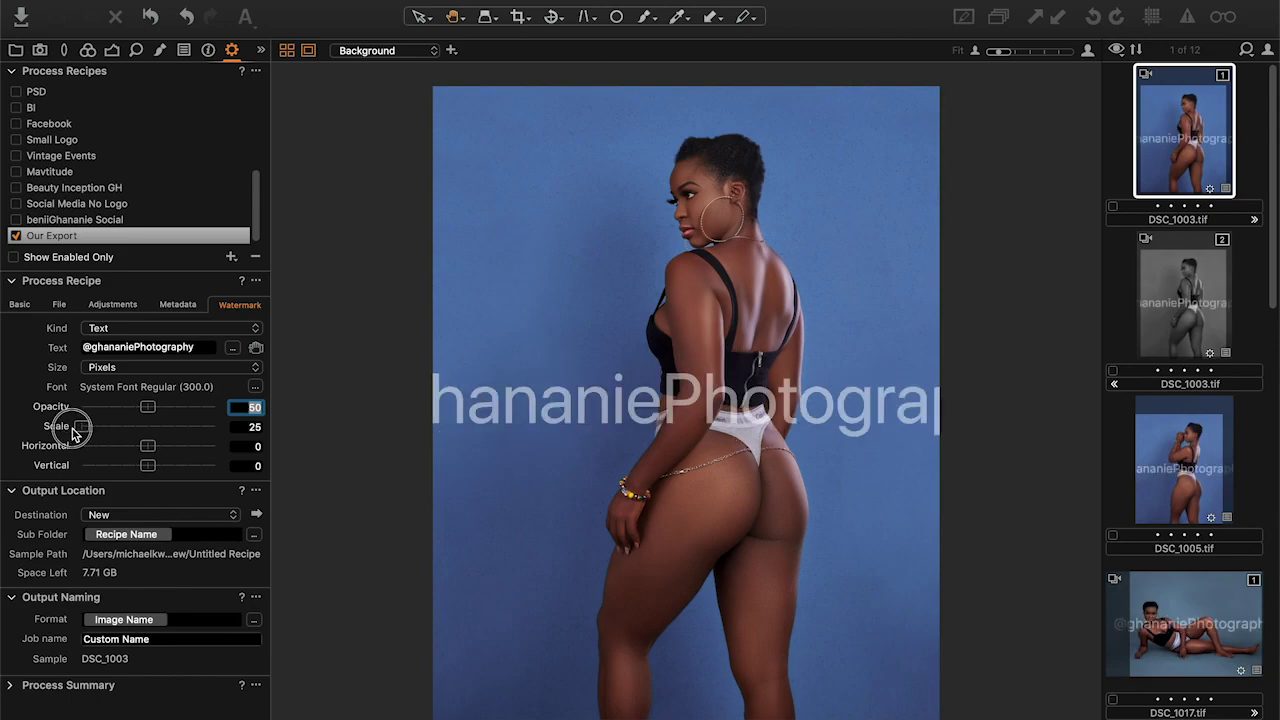
# Step: Size the watermark in points at scale 127 and place it low on the photo, at horizontal 7.9 and vertical -46.6
pyautogui.click(256, 370)
pyautogui.click(228, 383)
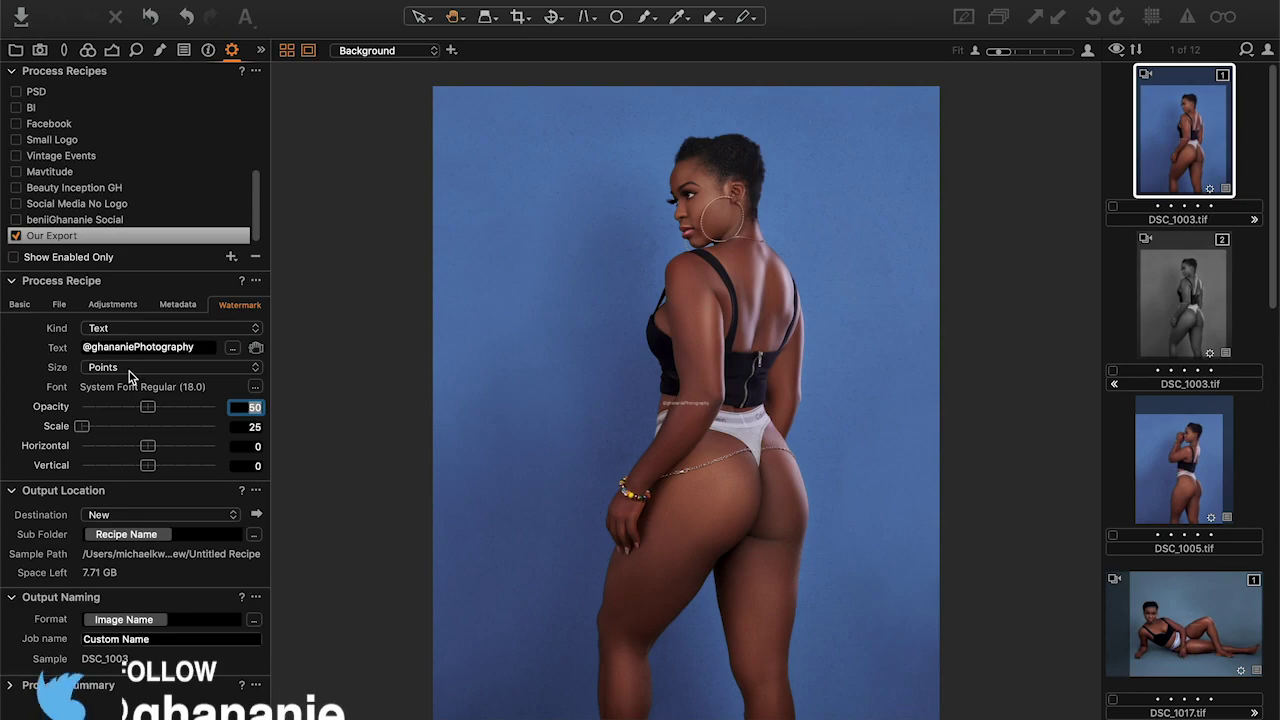
pyautogui.moveTo(90, 428); pyautogui.dragTo(125, 436)
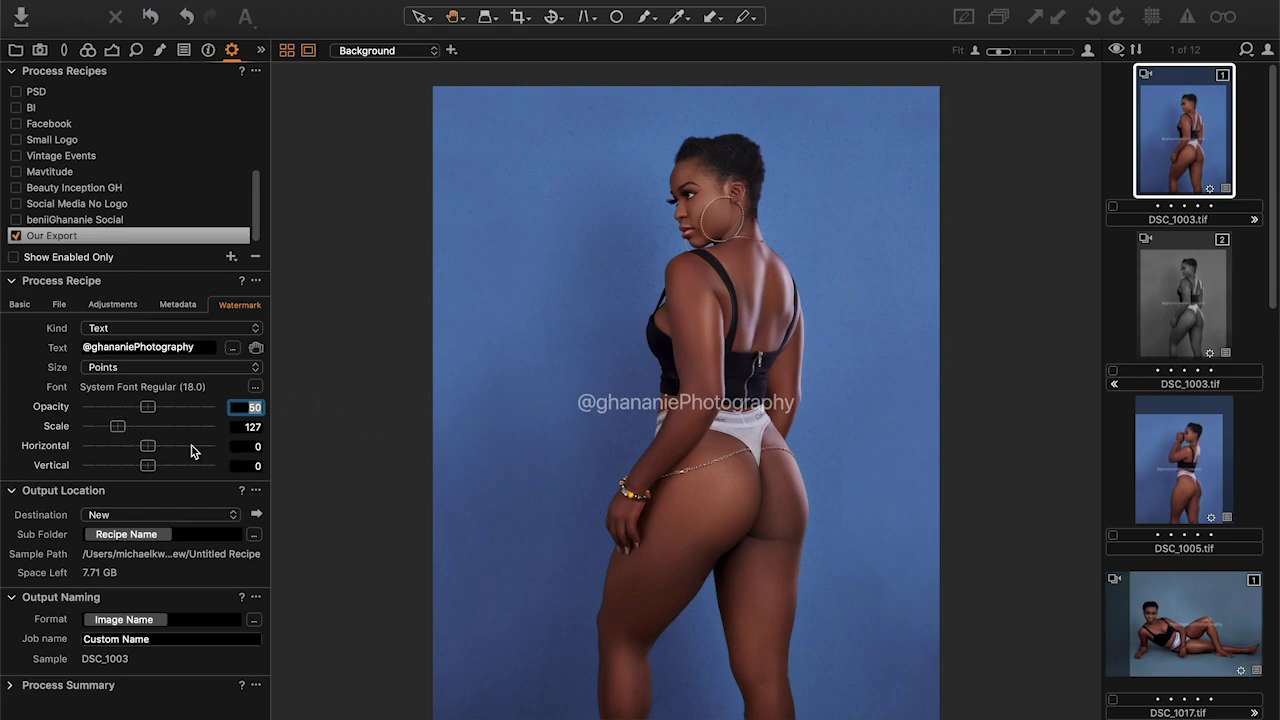
pyautogui.moveTo(148, 446); pyautogui.dragTo(84, 489)
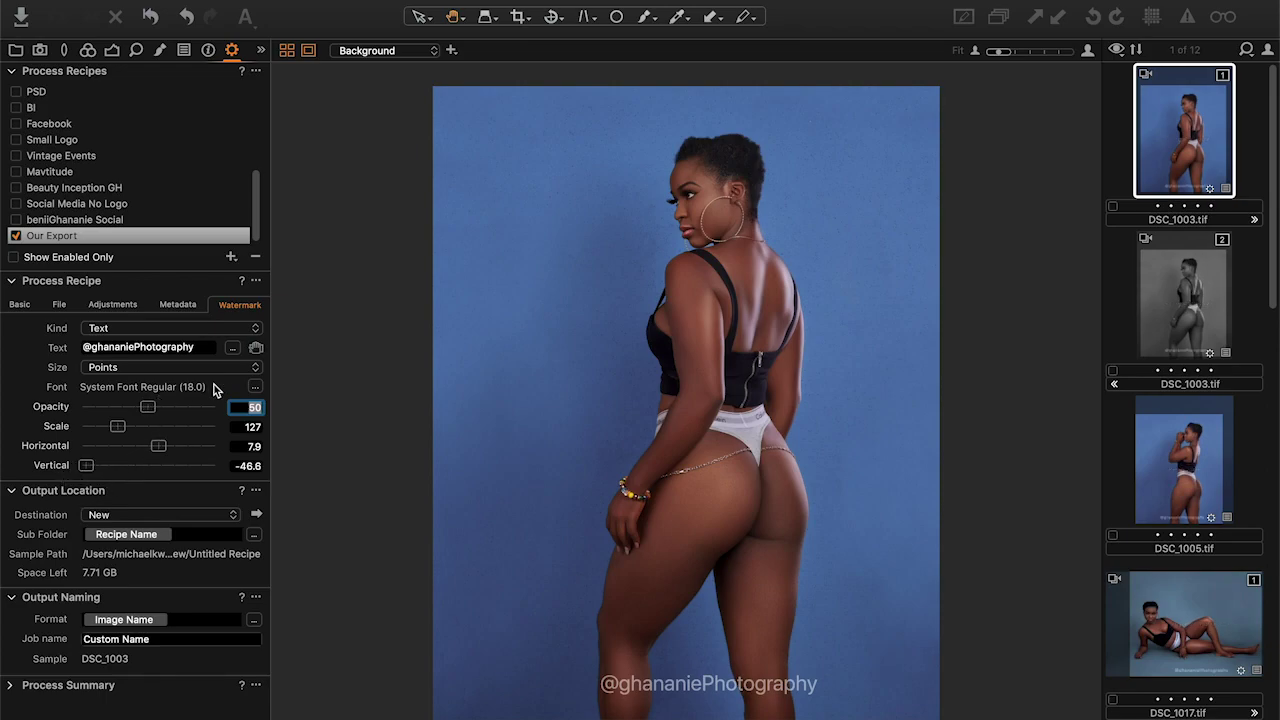
# Step: Change the watermark font to Andale Mono and lower its opacity to 24
pyautogui.click(257, 387)
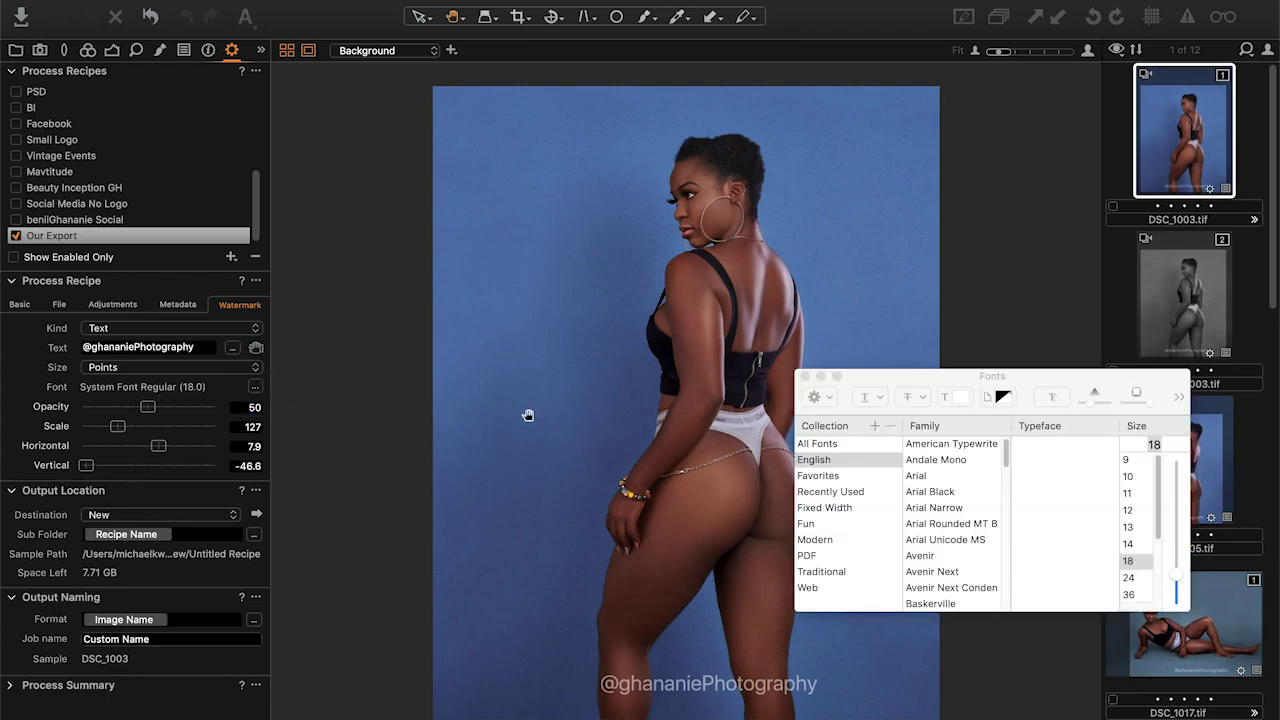
pyautogui.click(954, 463)
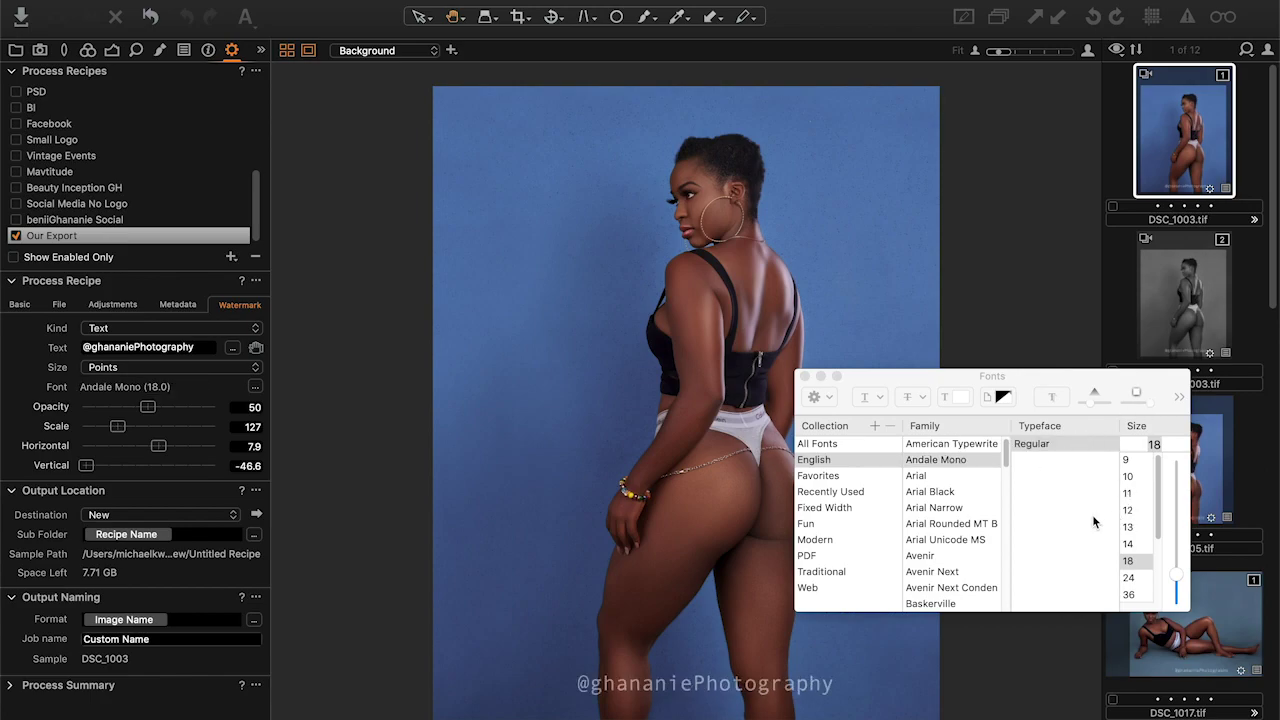
pyautogui.click(806, 377)
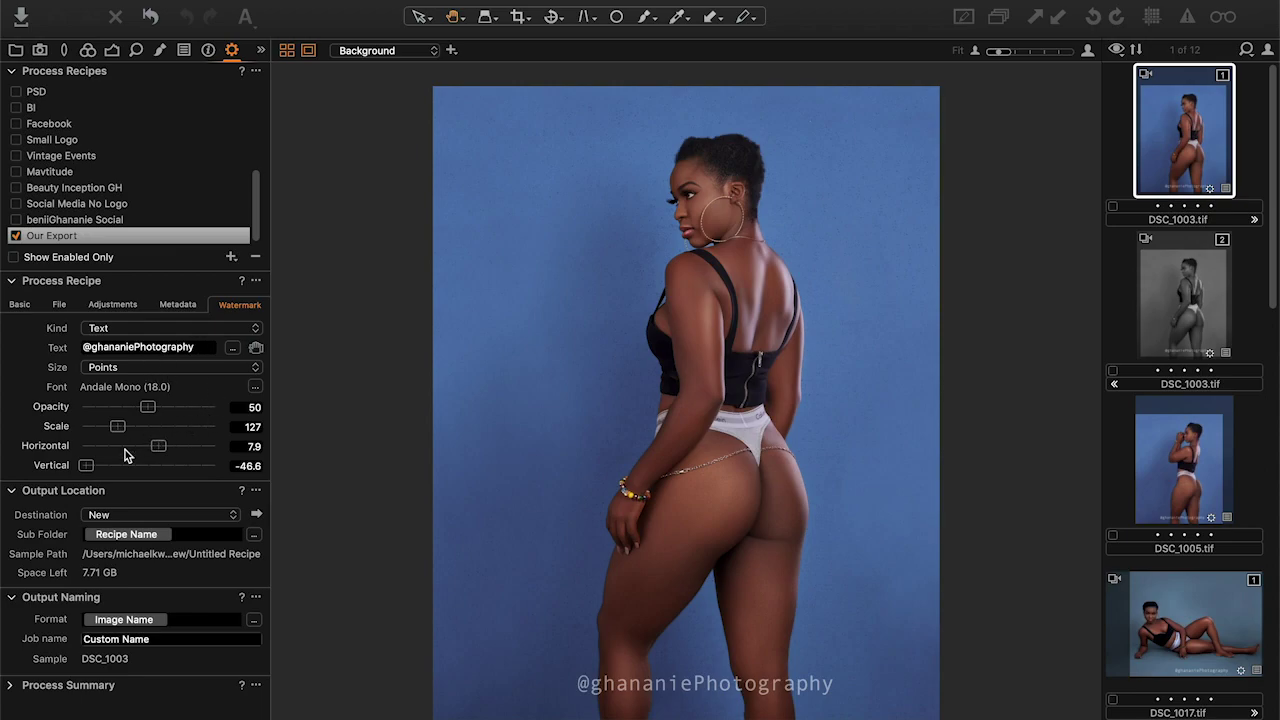
pyautogui.moveTo(146, 409); pyautogui.dragTo(101, 416)
pyautogui.moveTo(85, 418); pyautogui.dragTo(112, 423)
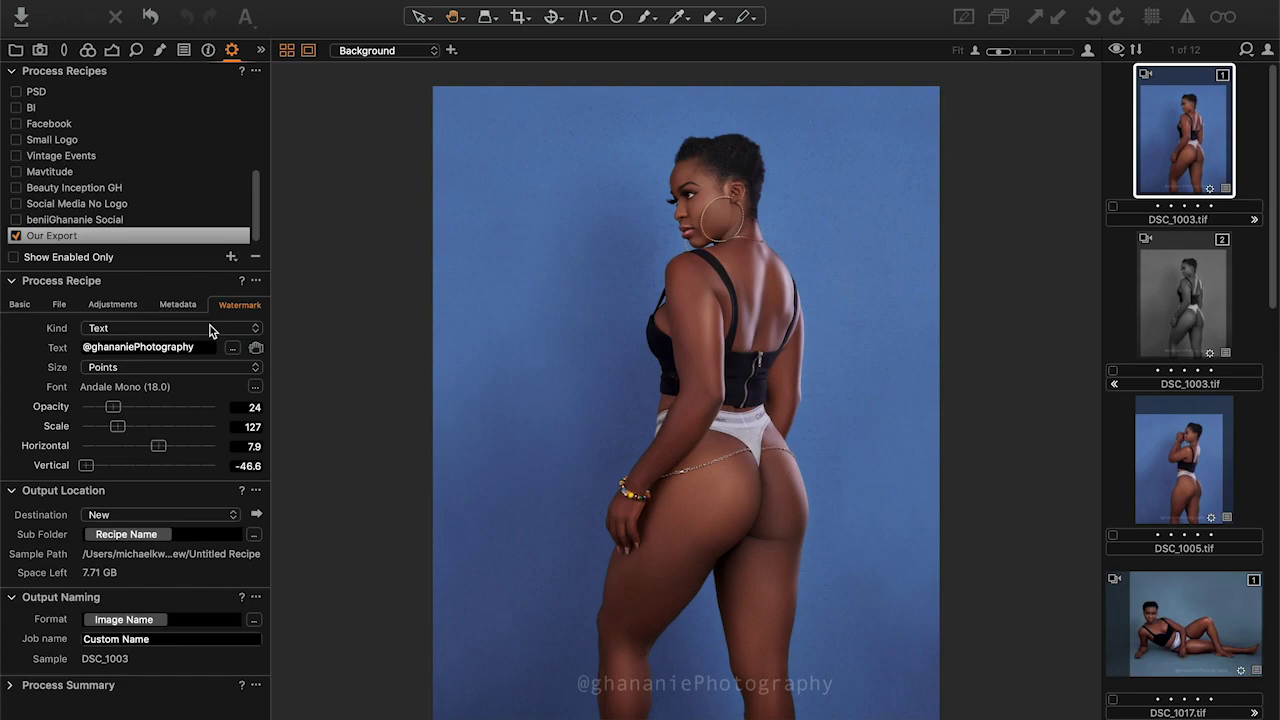
# Step: Change the watermark kind to Image and load ghananieSignature.png from the Documents folder
pyautogui.click(252, 328)
pyautogui.click(184, 343)
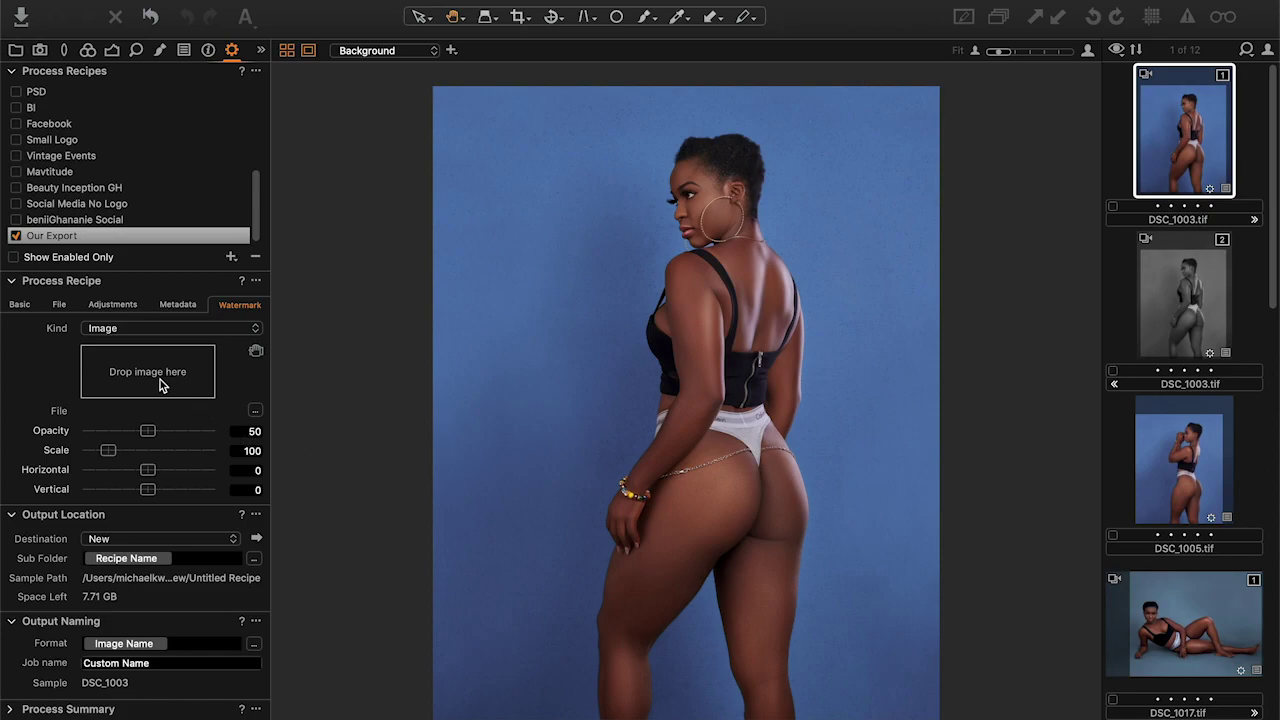
pyautogui.click(255, 410)
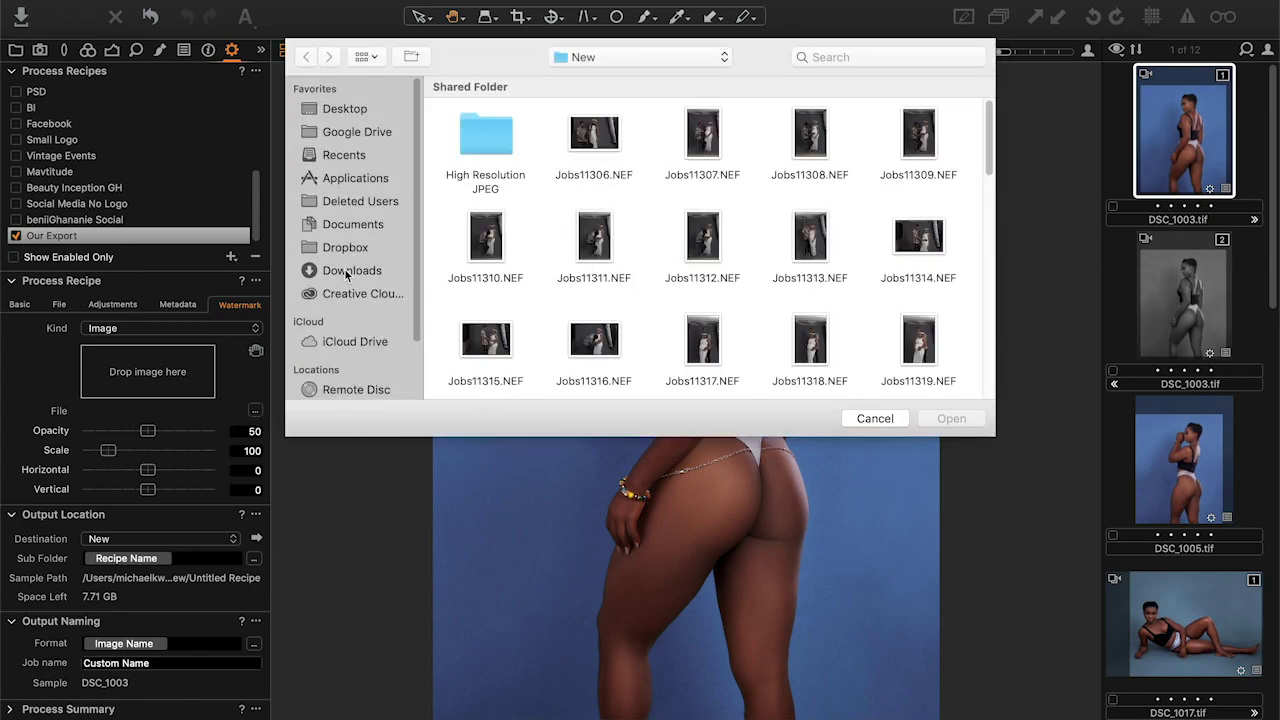
pyautogui.click(350, 226)
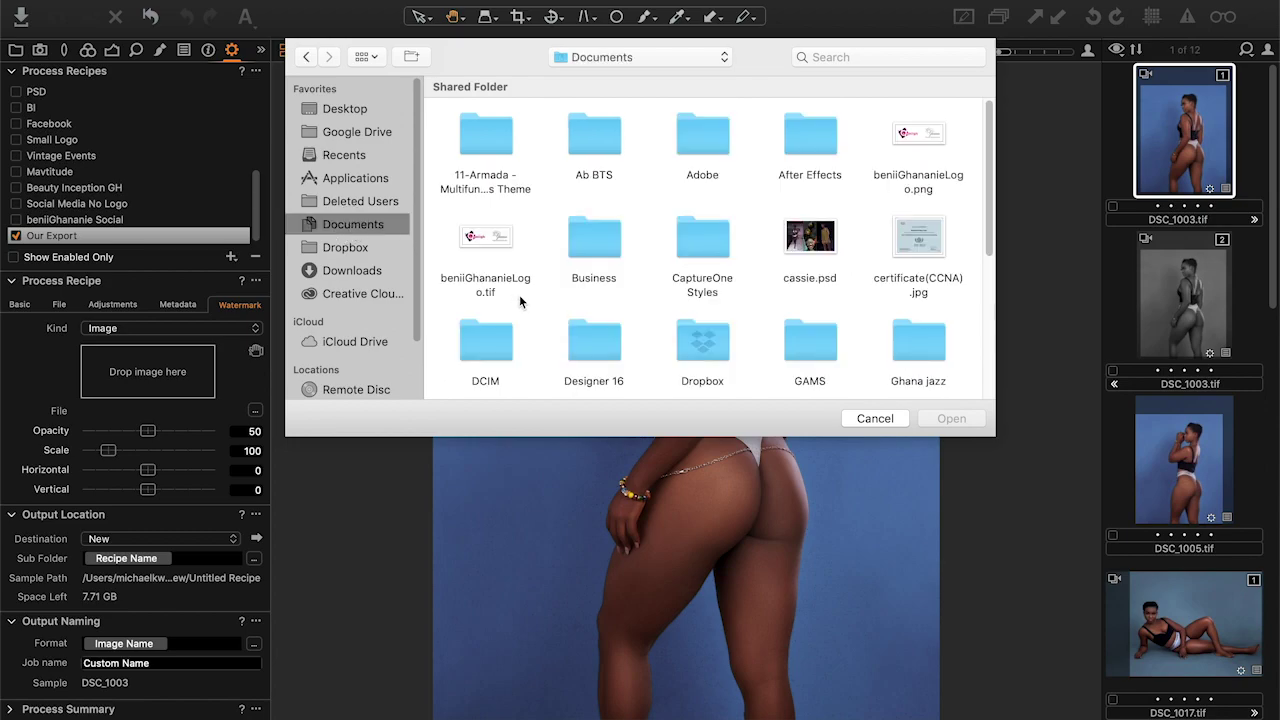
pyautogui.scroll(-5, 795, 260)
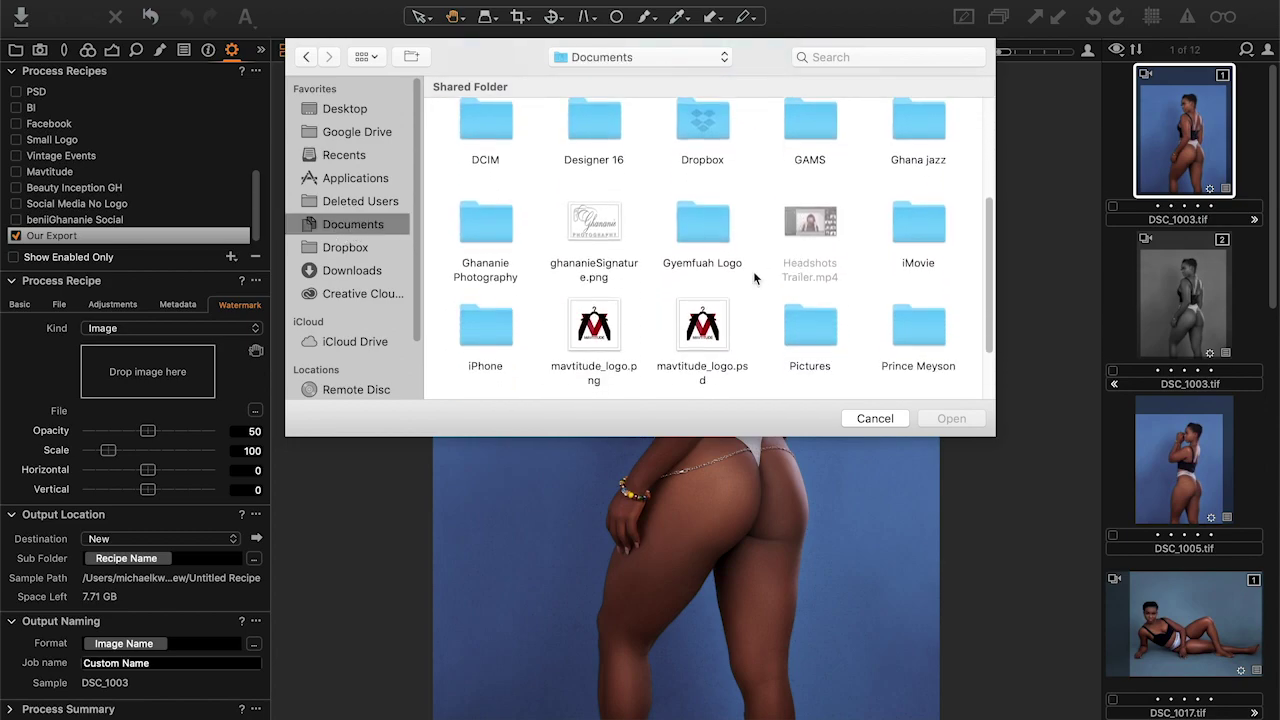
pyautogui.click(603, 238)
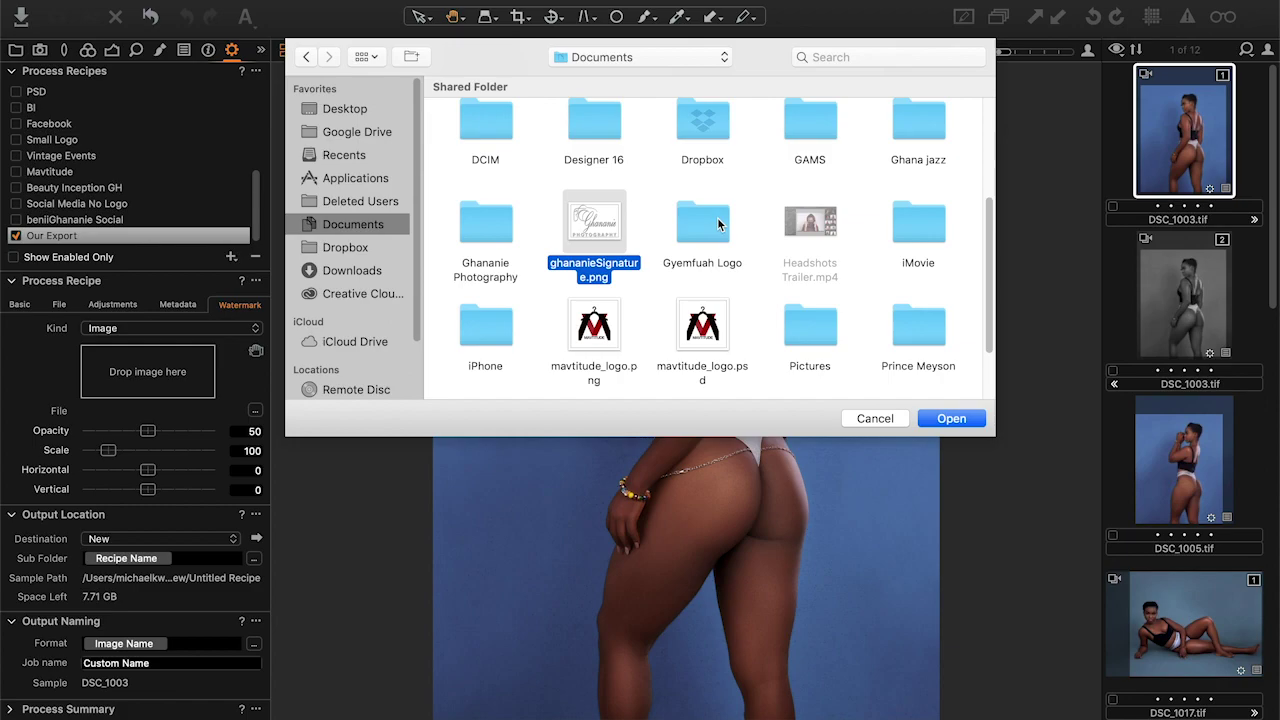
pyautogui.scroll(-2, 706, 262)
pyautogui.scroll(2, 705, 262)
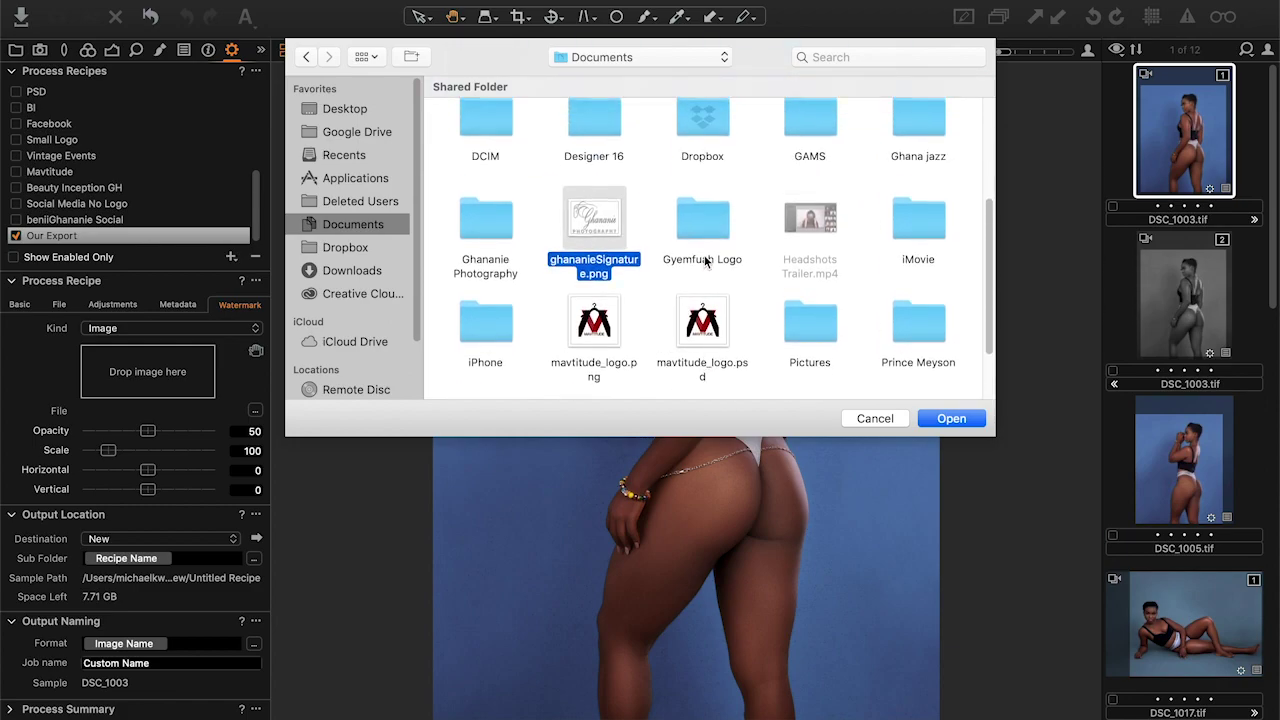
pyautogui.click(952, 419)
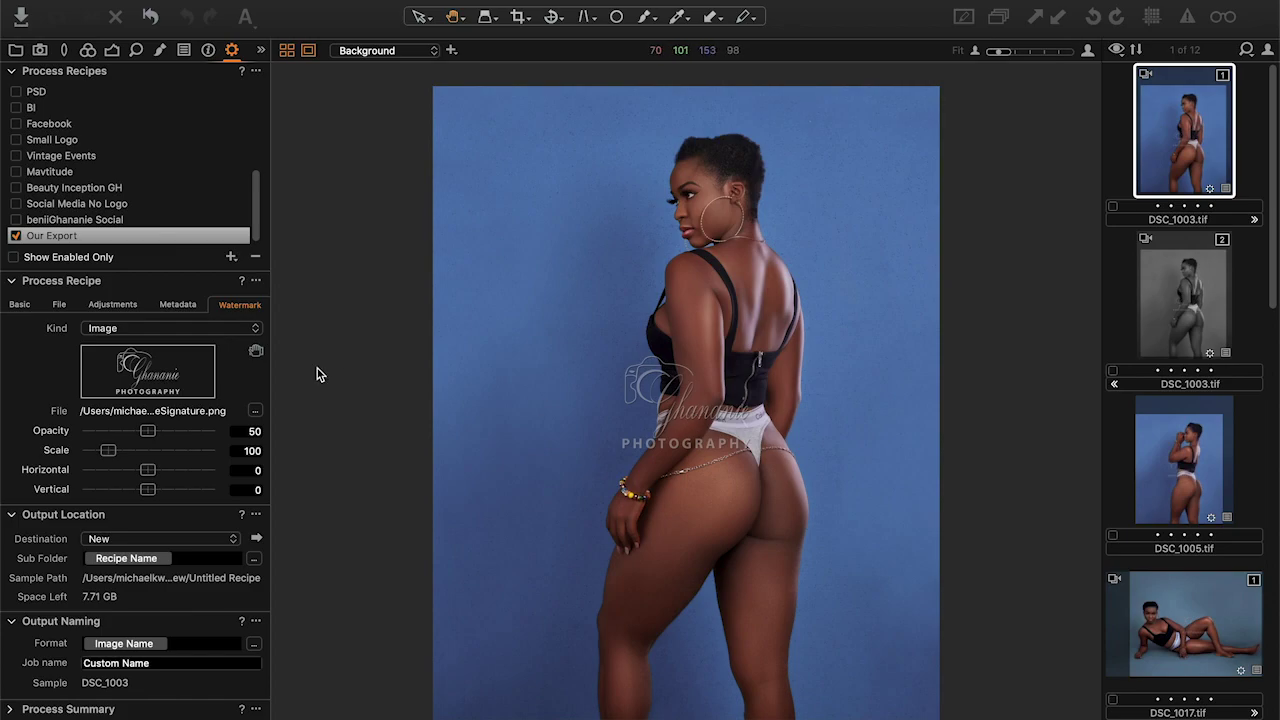
# Step: Set the logo watermark to opacity 100 and scale 51, and place it on the photo at horizontal 40.1 and vertical -44.3
pyautogui.moveTo(108, 450)
pyautogui.mouseDown()
pyautogui.moveTo(91, 456)
pyautogui.moveTo(171, 454)
pyautogui.moveTo(99, 468)
pyautogui.mouseUp()
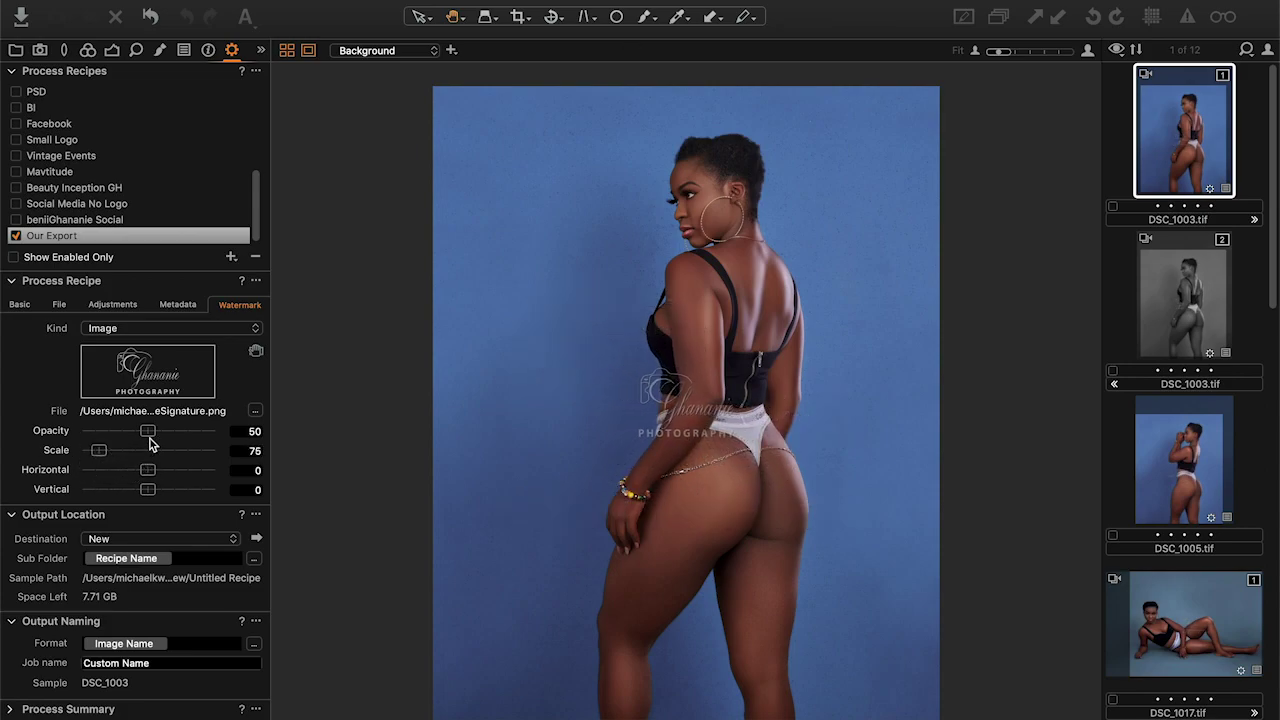
pyautogui.moveTo(150, 438); pyautogui.dragTo(323, 434)
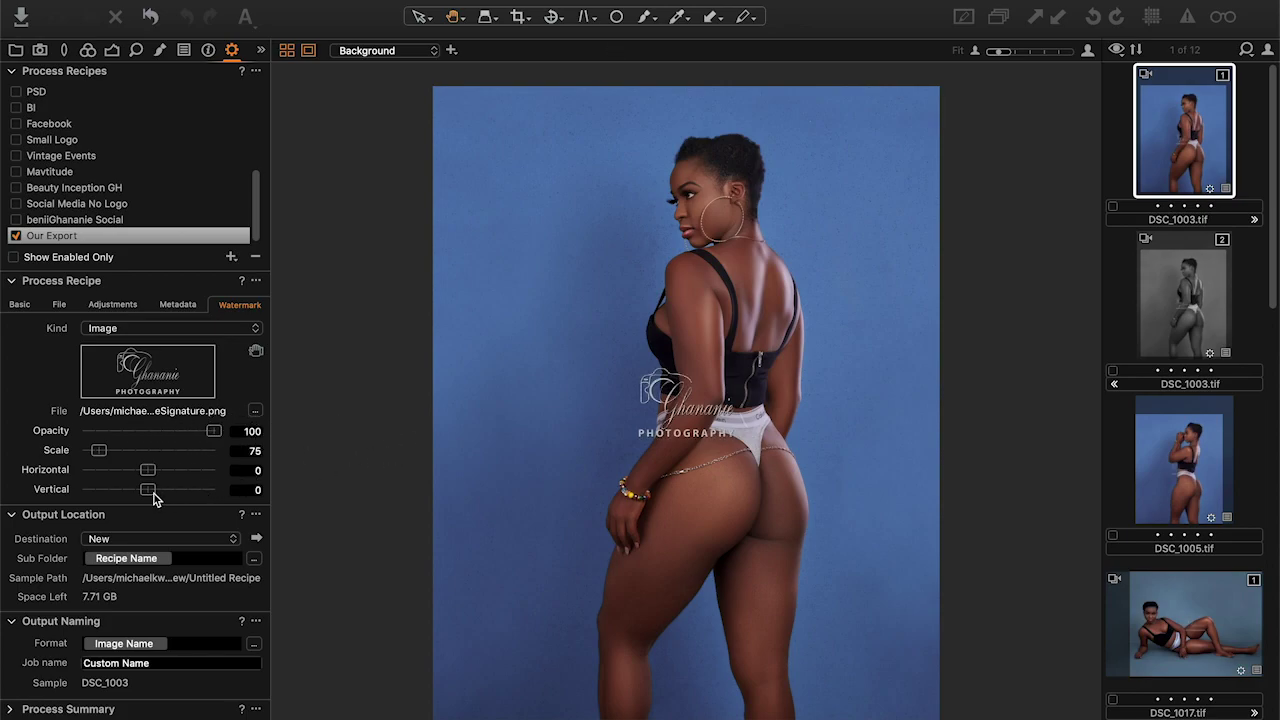
pyautogui.moveTo(148, 469); pyautogui.dragTo(90, 504)
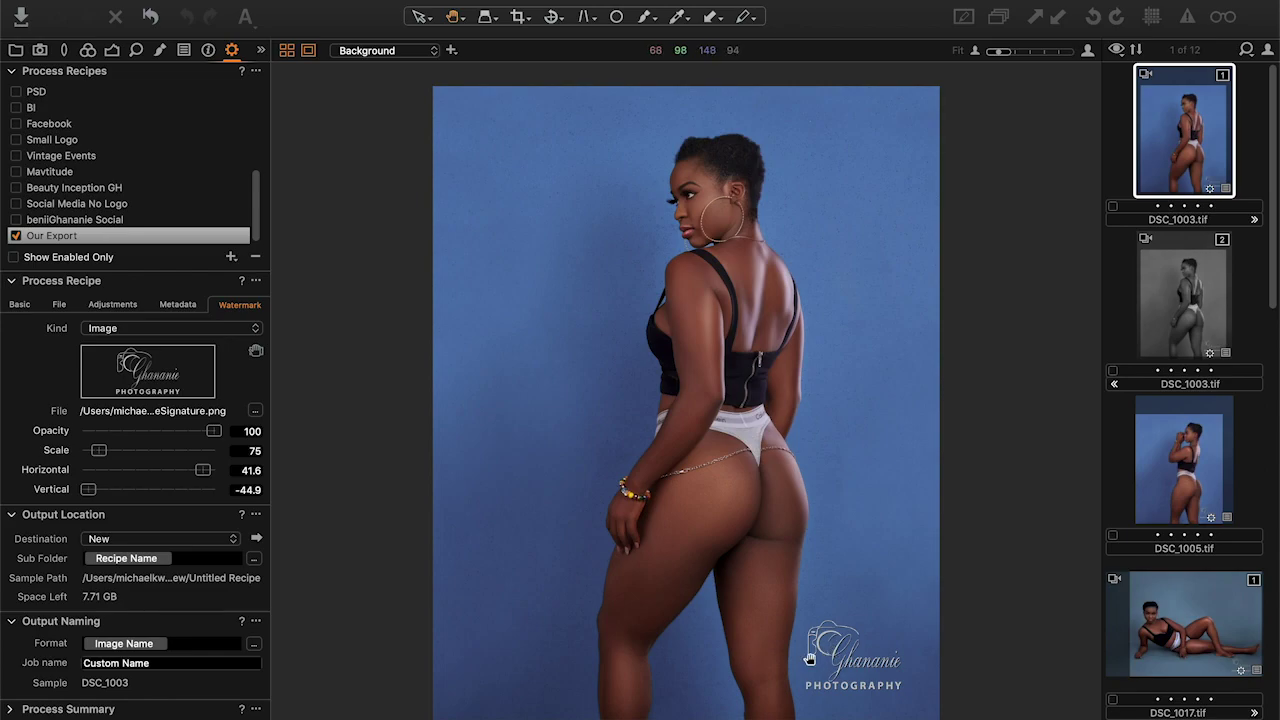
pyautogui.moveTo(100, 458); pyautogui.dragTo(92, 461)
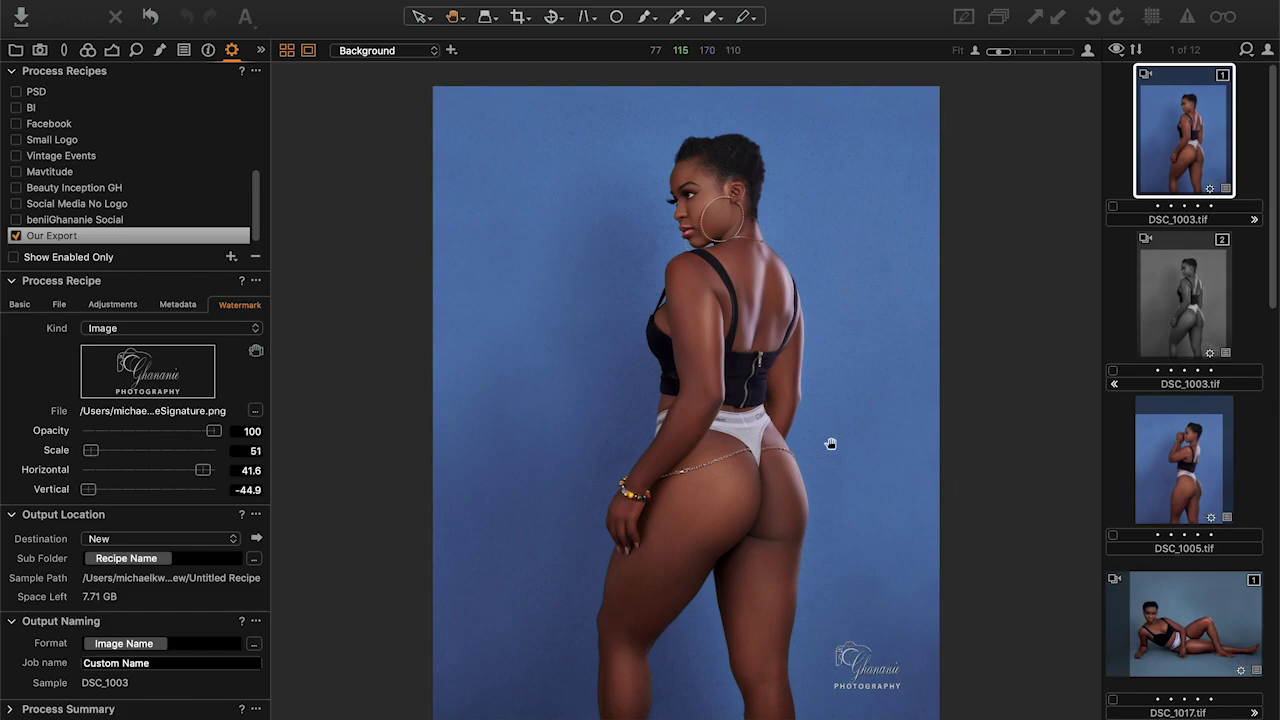
pyautogui.click(89, 494)
pyautogui.moveTo(89, 493); pyautogui.dragTo(90, 494)
pyautogui.moveTo(201, 470); pyautogui.dragTo(201, 472)
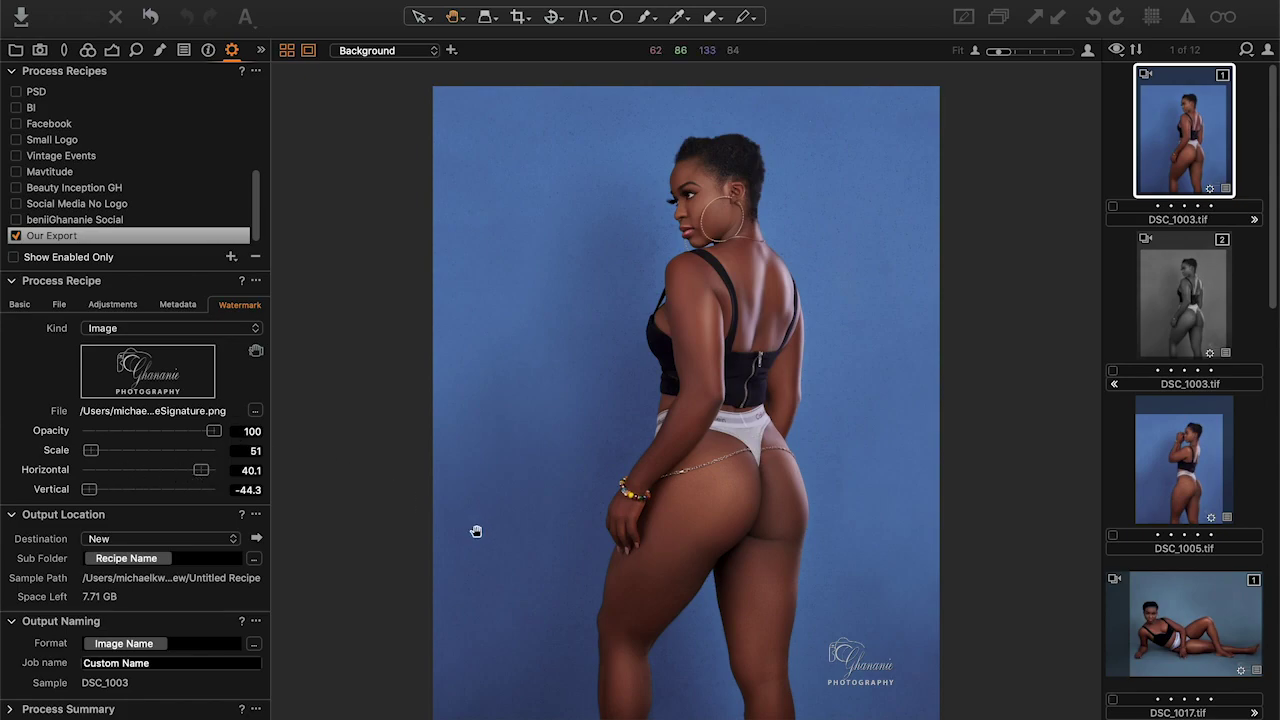
# Step: Return to the recipe's basic settings and set the output destination to the Desktop folder
pyautogui.scroll(-2, 180, 176)
pyautogui.scroll(5, 110, 174)
pyautogui.scroll(-5, 110, 174)
pyautogui.click(20, 305)
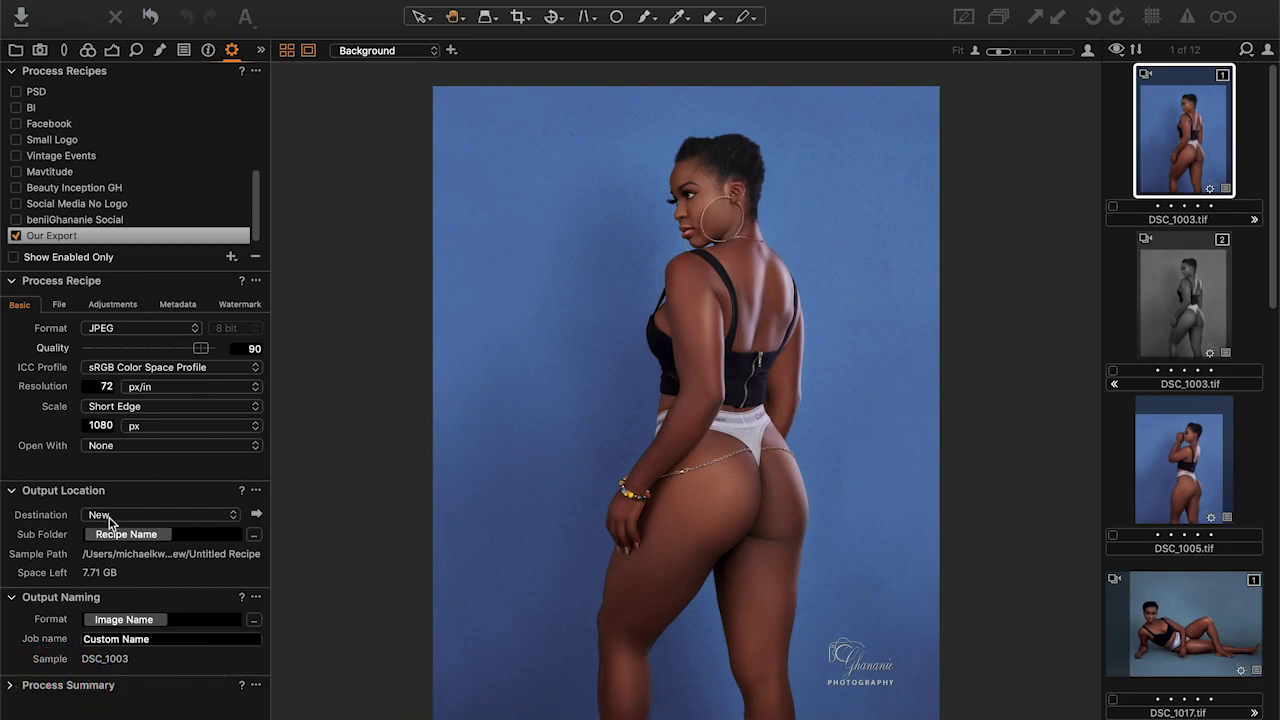
pyautogui.click(212, 516)
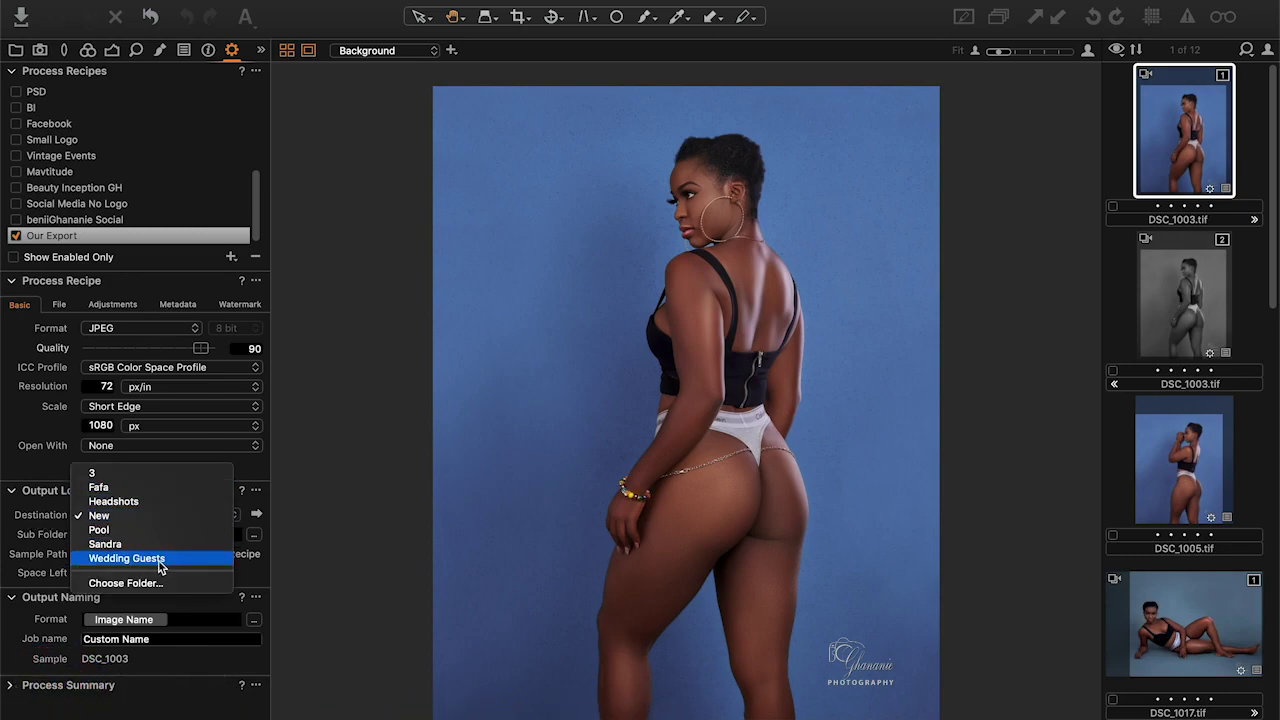
pyautogui.click(140, 586)
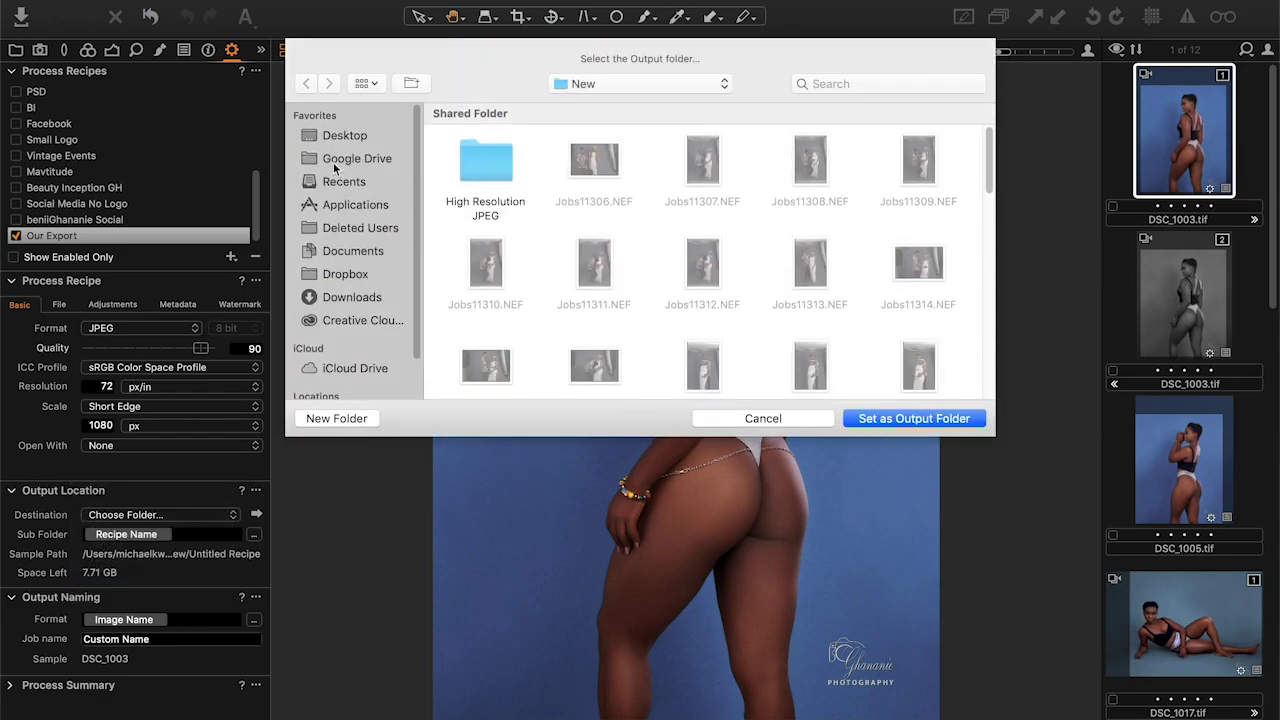
pyautogui.click(357, 137)
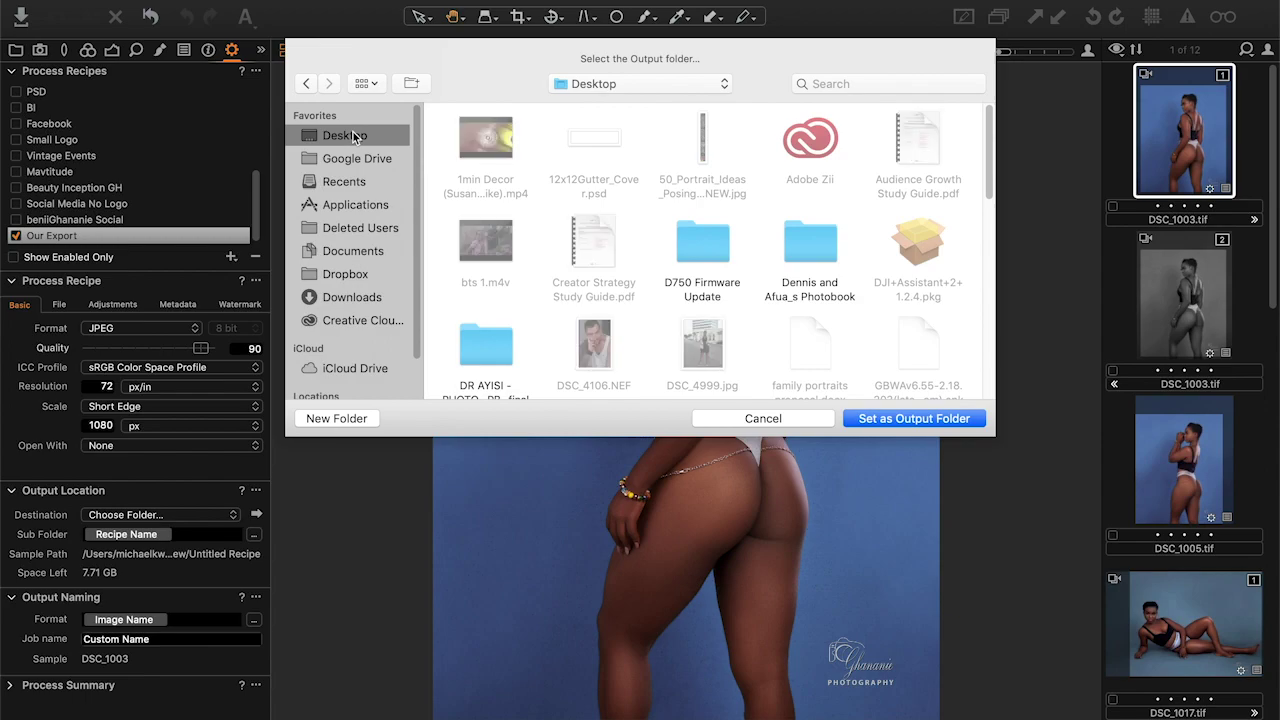
pyautogui.click(890, 419)
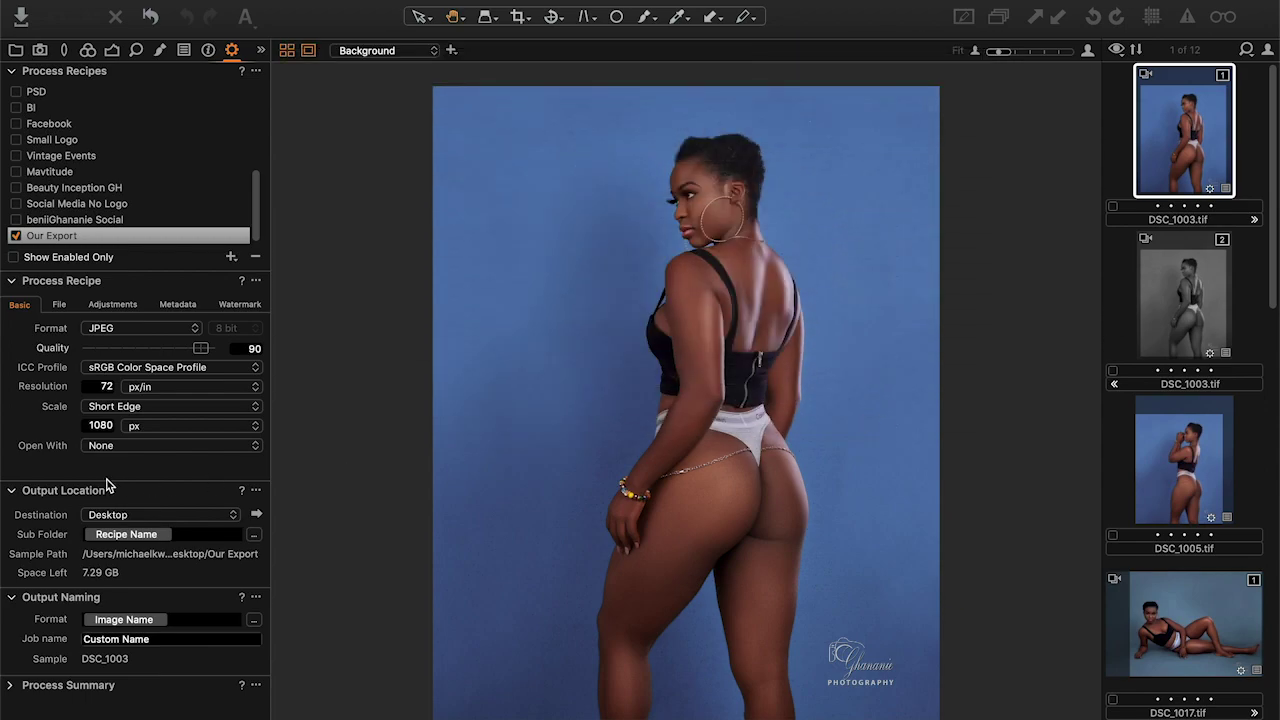
# Step: Replace the Recipe Name token in the output sub folder with the fixed text "Our Export"
pyautogui.click(183, 533)
pyautogui.press('BackSpace')
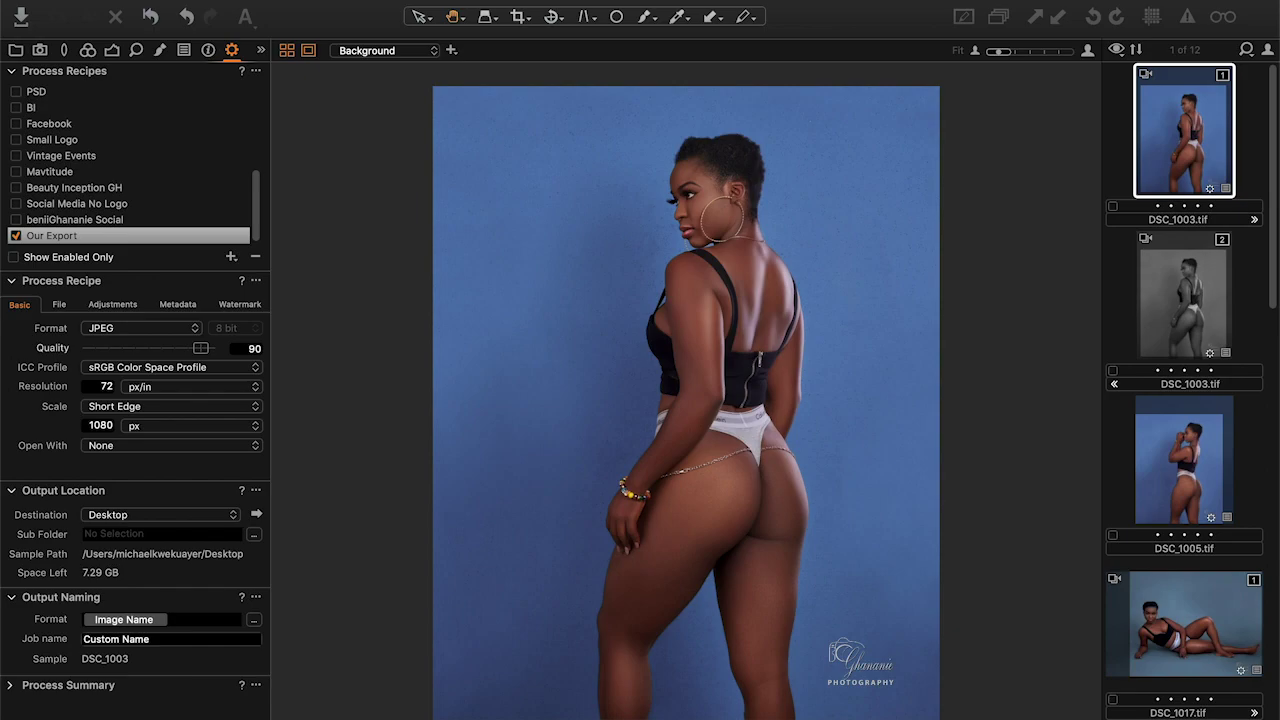
pyautogui.write('Our')
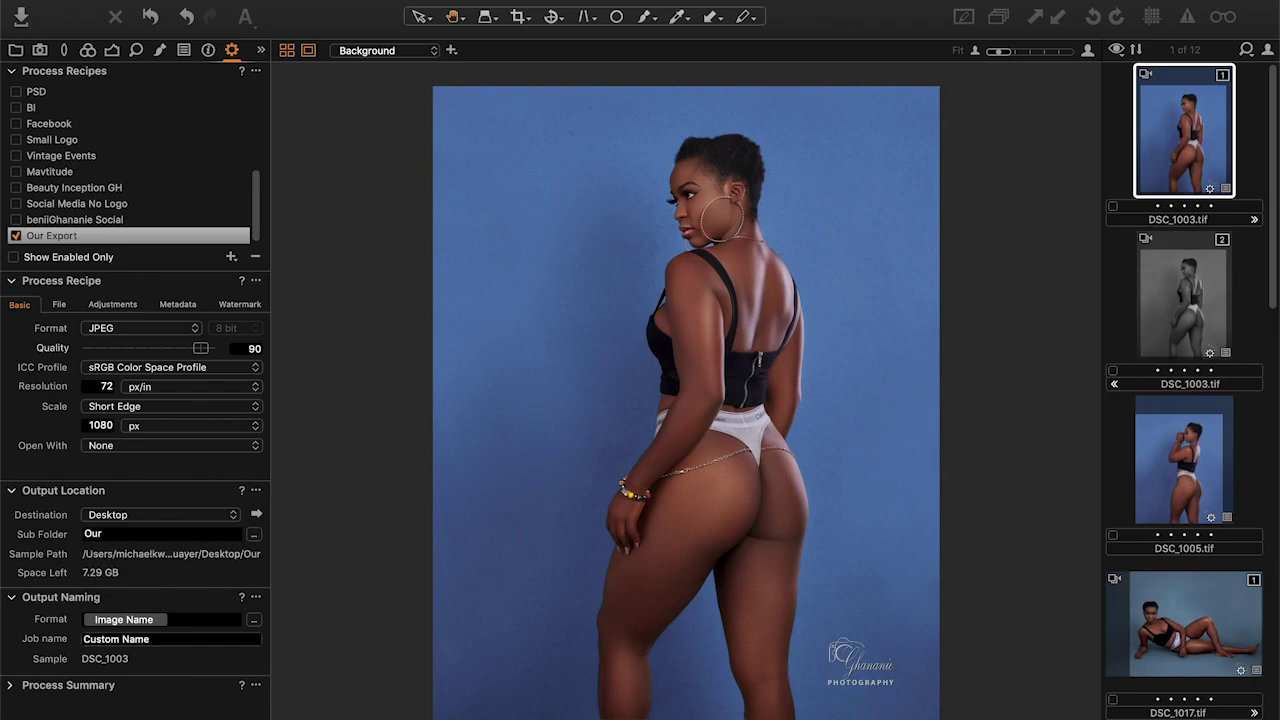
pyautogui.write(' Export')
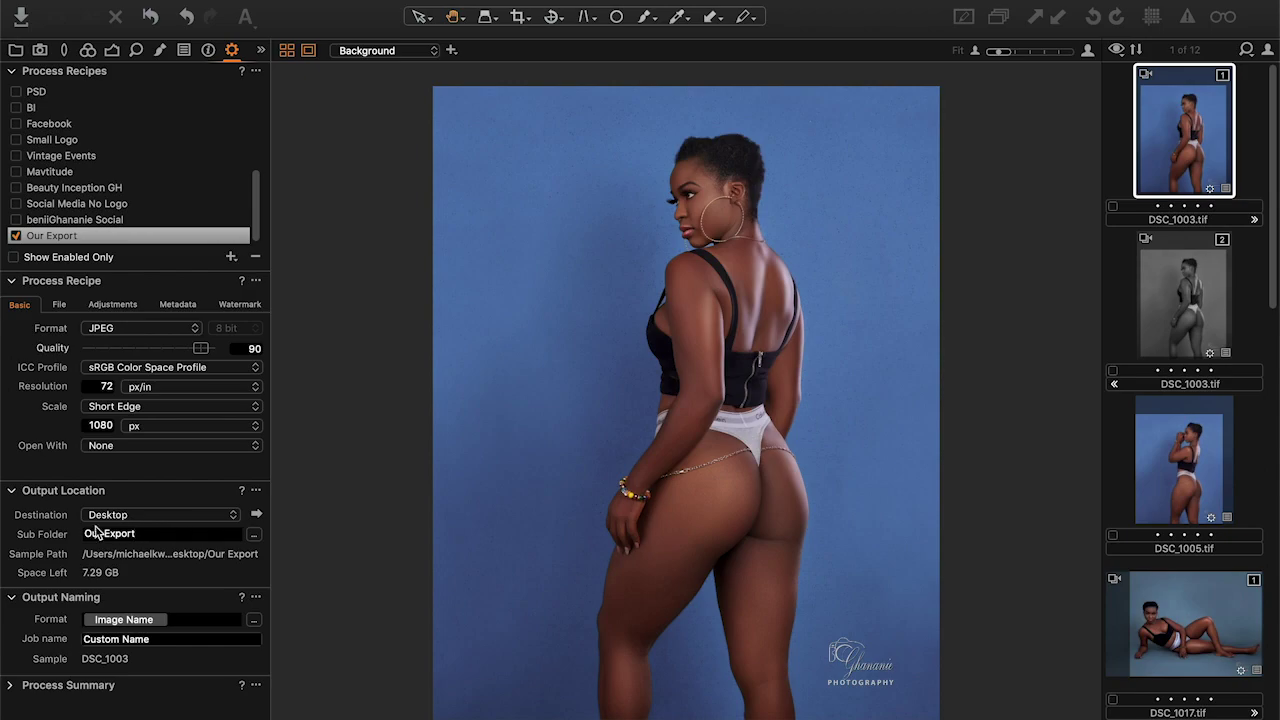
# Step: Enable the Beauty Inception GH recipe as well and replace the sub folder text with the Recipe Name token
pyautogui.click(17, 188)
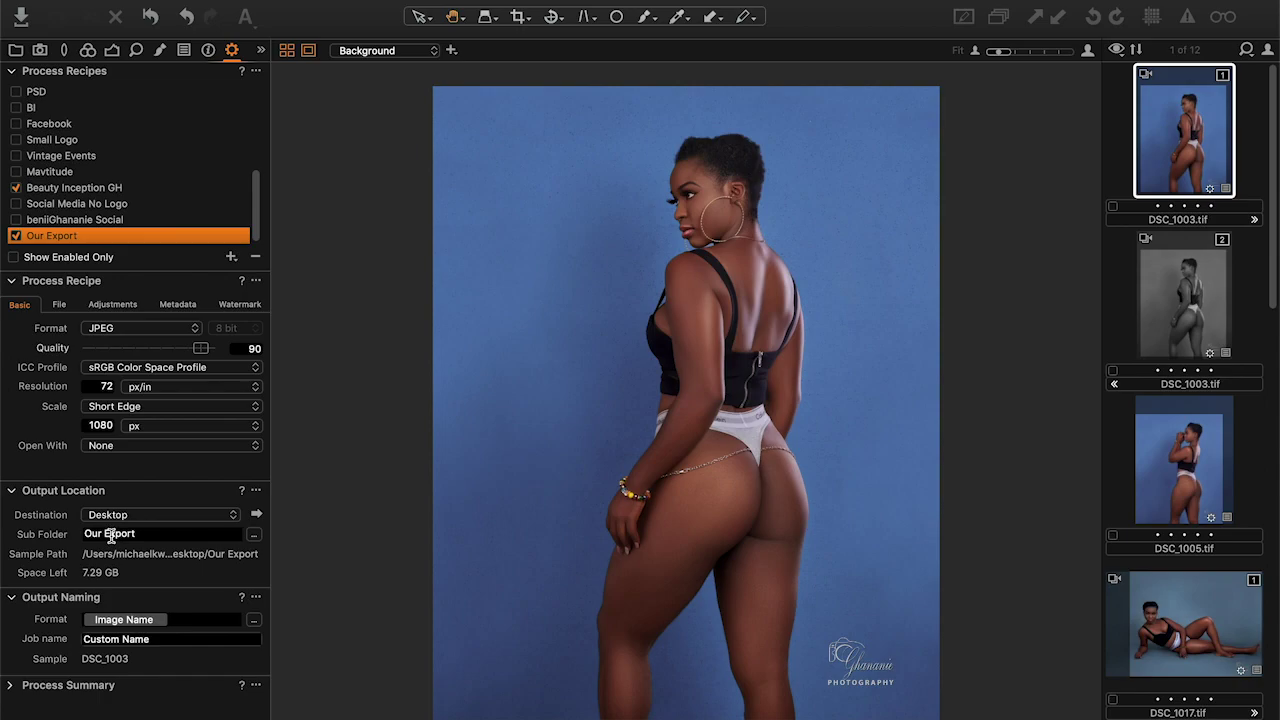
pyautogui.click(144, 534)
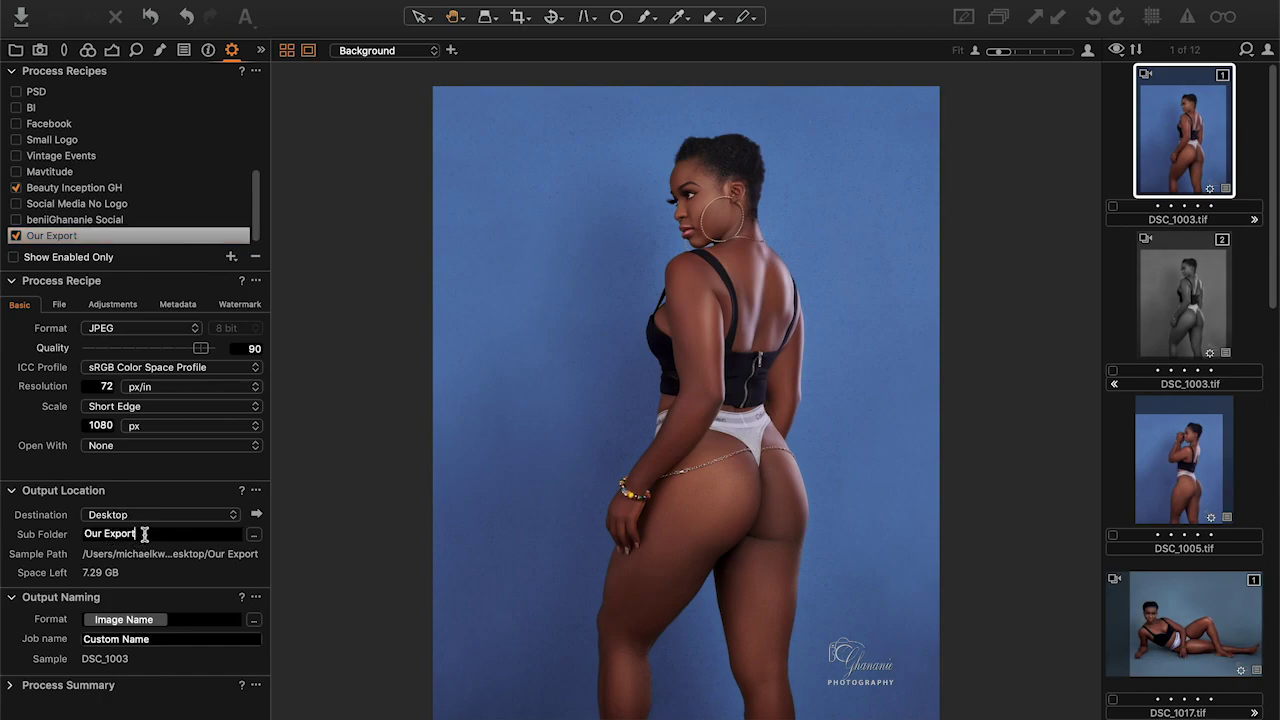
pyautogui.press('BackSpace')
pyautogui.press('BackSpace')
pyautogui.press('BackSpace')
pyautogui.press('BackSpace')
pyautogui.press('BackSpace')
pyautogui.press('BackSpace')
pyautogui.press('BackSpace')
pyautogui.press('BackSpace')
pyautogui.press('BackSpace')
pyautogui.press('BackSpace')
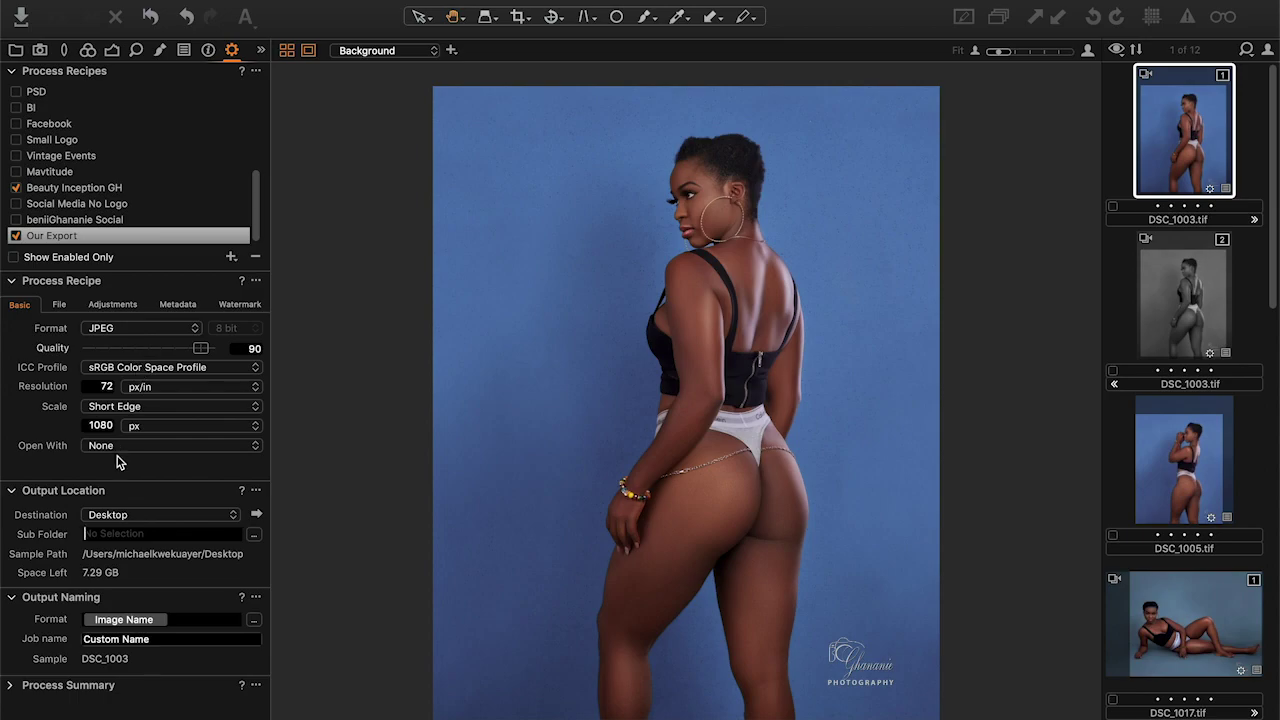
pyautogui.click(254, 536)
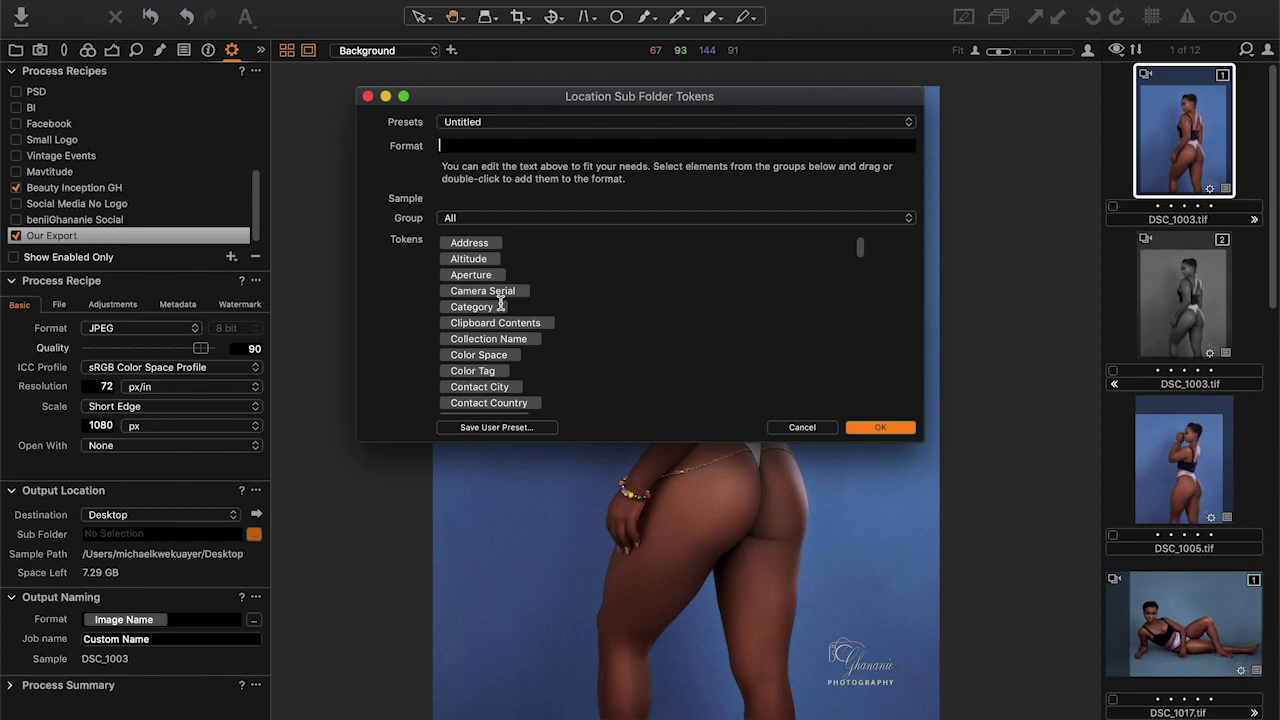
pyautogui.write('Re')
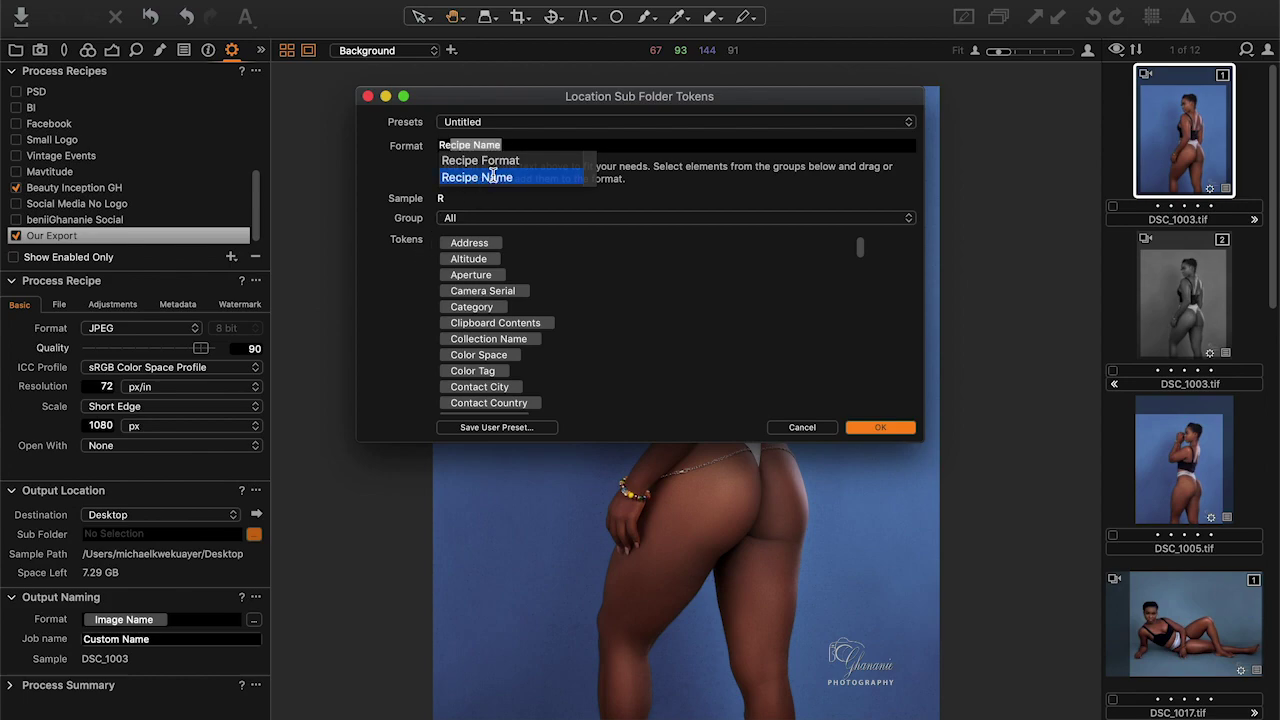
pyautogui.click(892, 427)
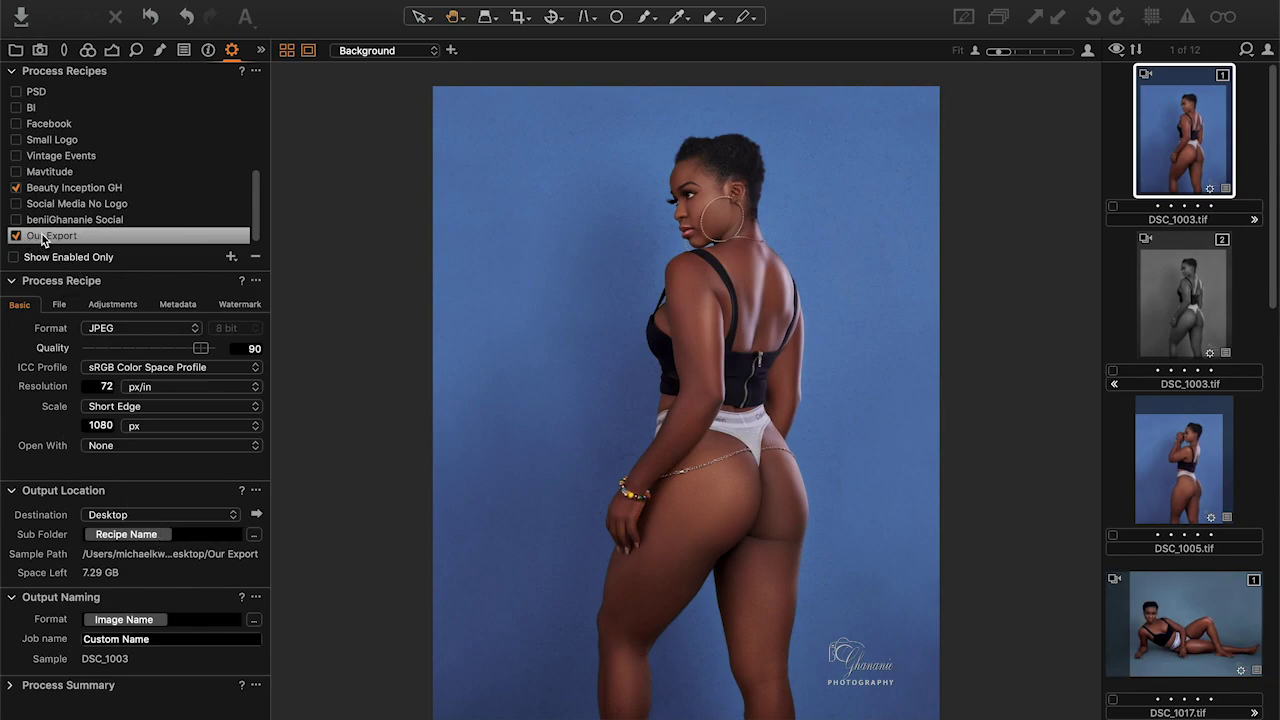
# Step: Create a new folder named "Export Tutorial" on the Desktop and set it as the output destination
pyautogui.moveTo(44, 241)
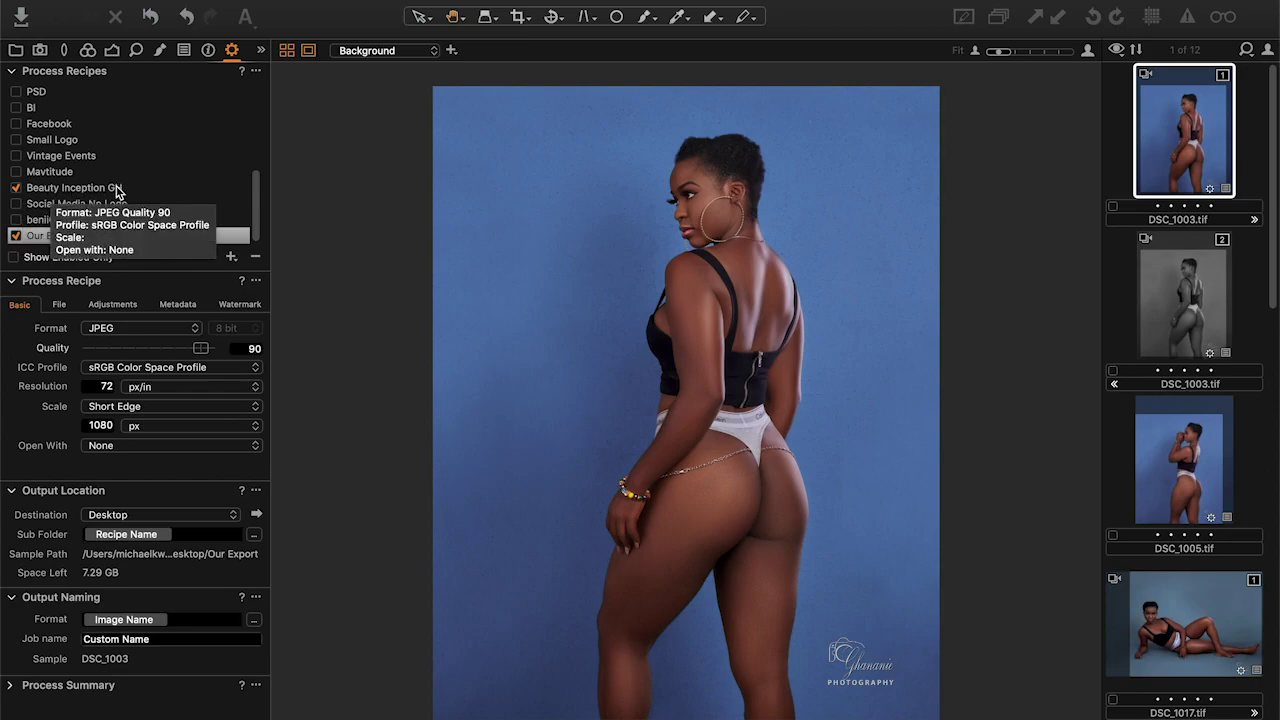
pyautogui.click(195, 516)
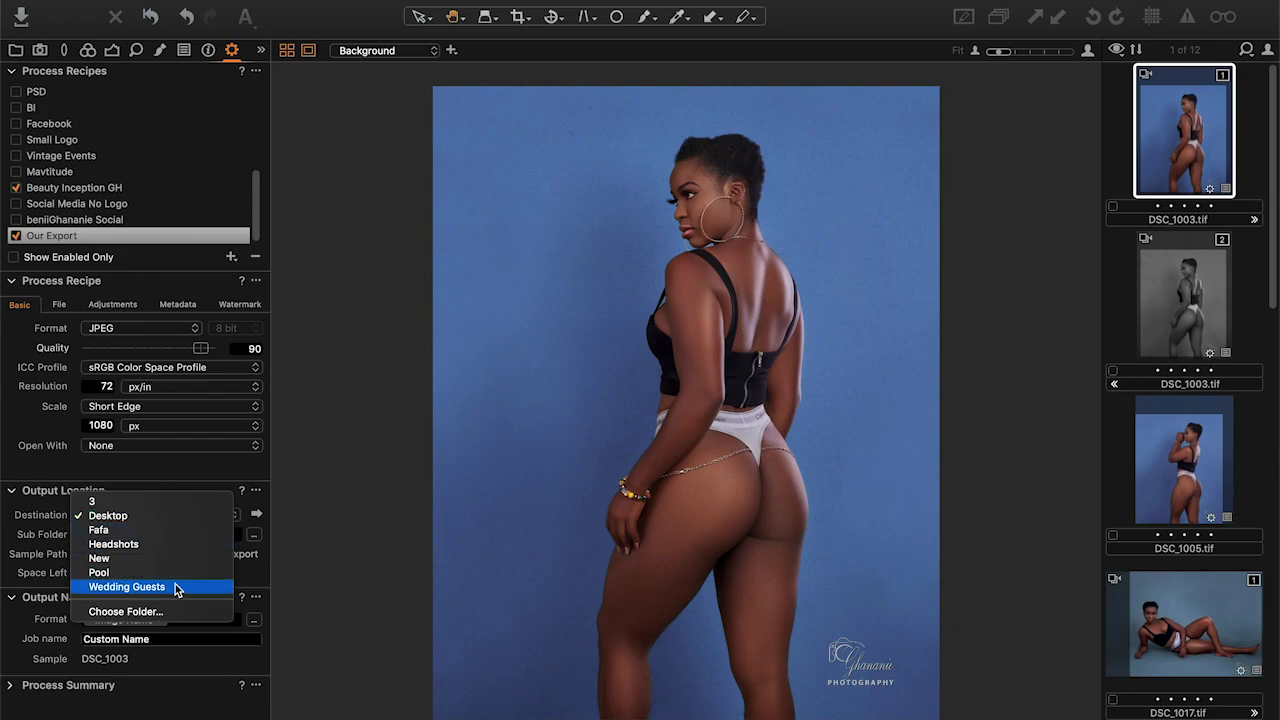
pyautogui.click(161, 612)
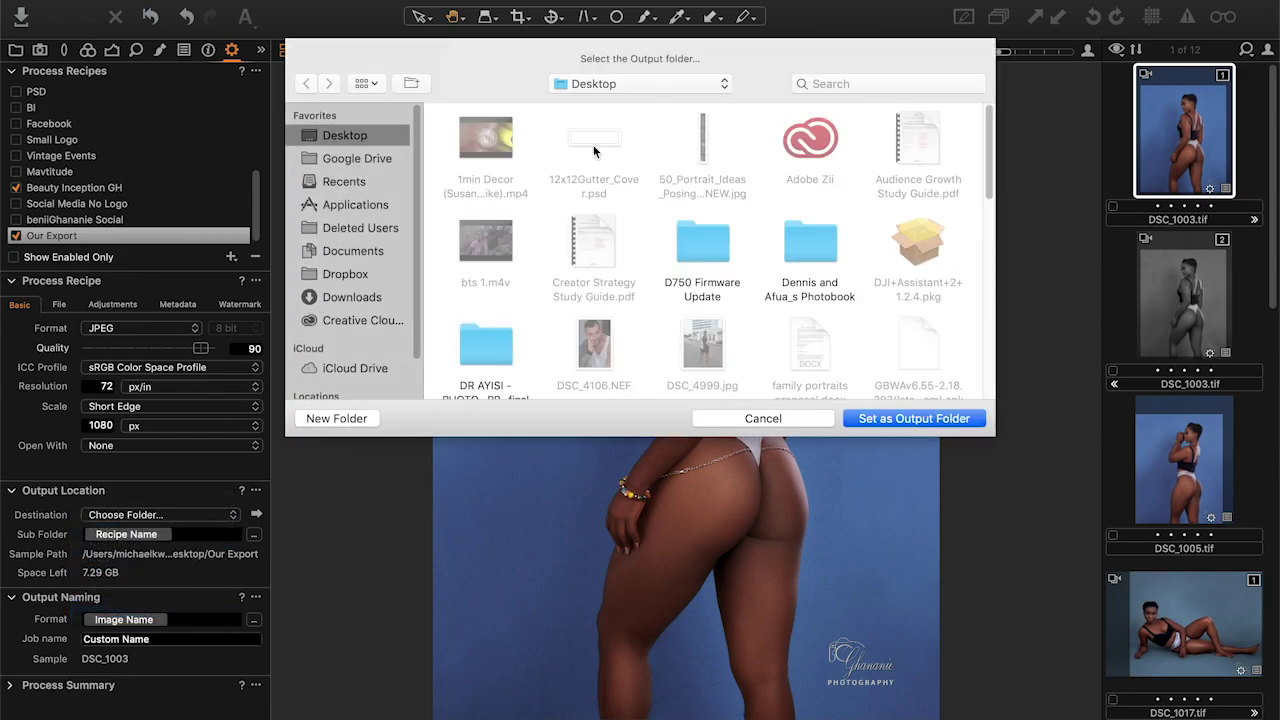
pyautogui.click(337, 418)
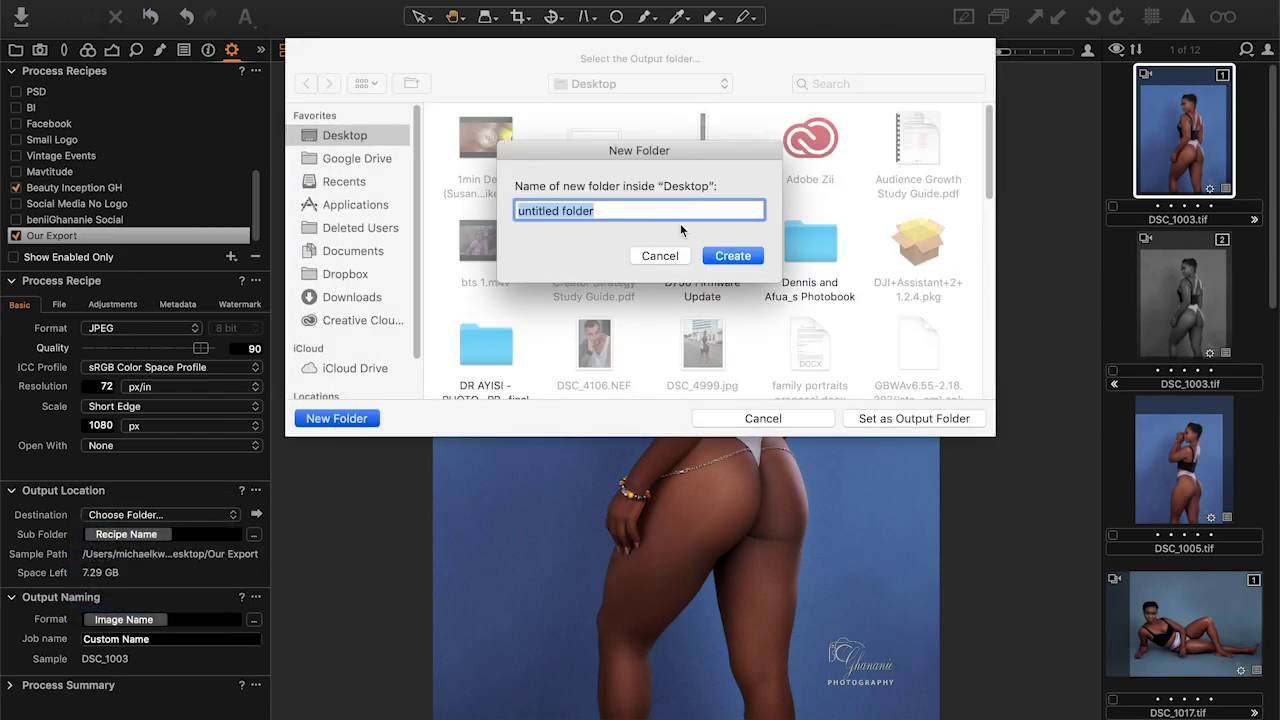
pyautogui.write('O')
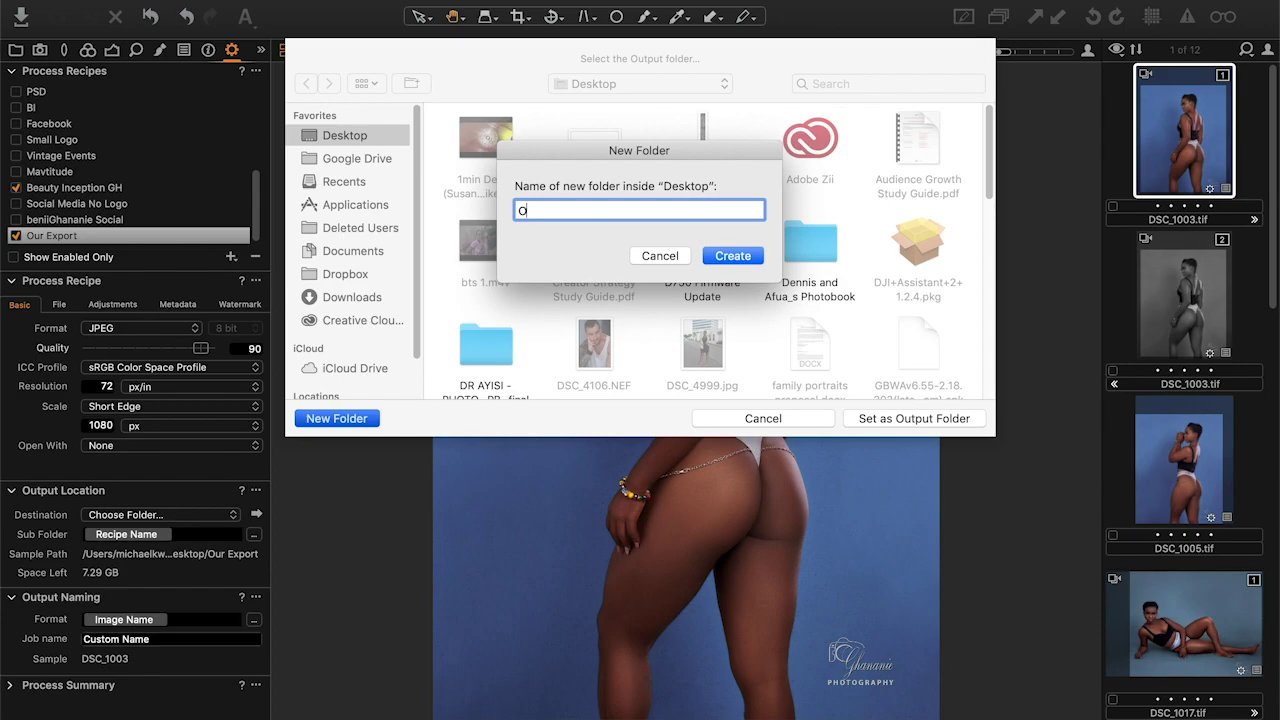
pyautogui.press('BackSpace')
pyautogui.write('Export Tutorial')
pyautogui.press('Return')
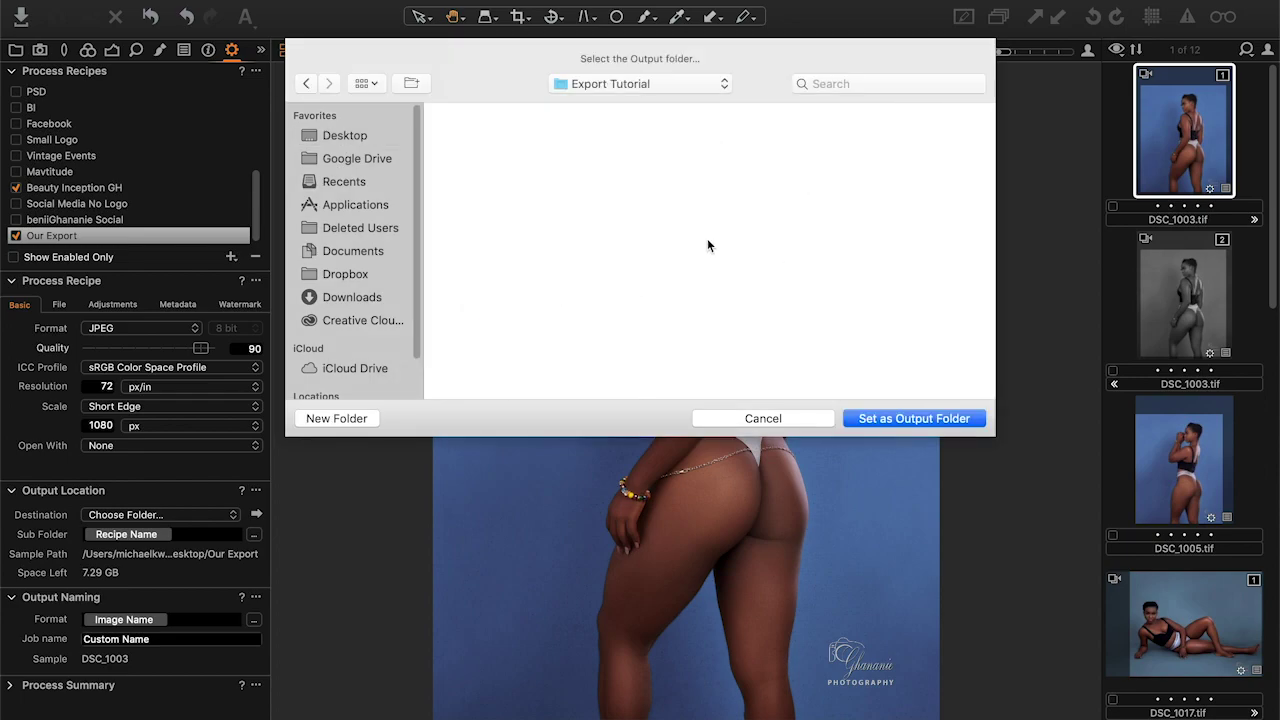
pyautogui.click(884, 419)
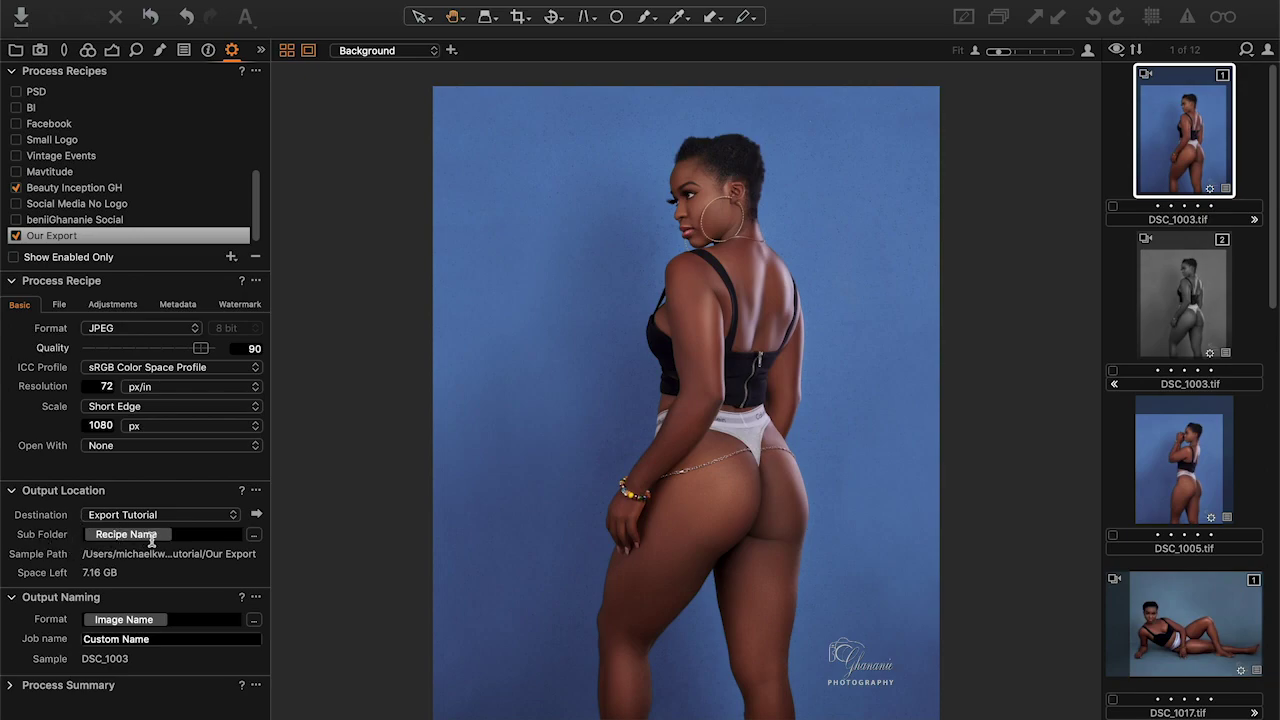
# Step: Review the settings and output path of the Beauty Inception GH recipe, and reselect the Our Export recipe
pyautogui.click(70, 192)
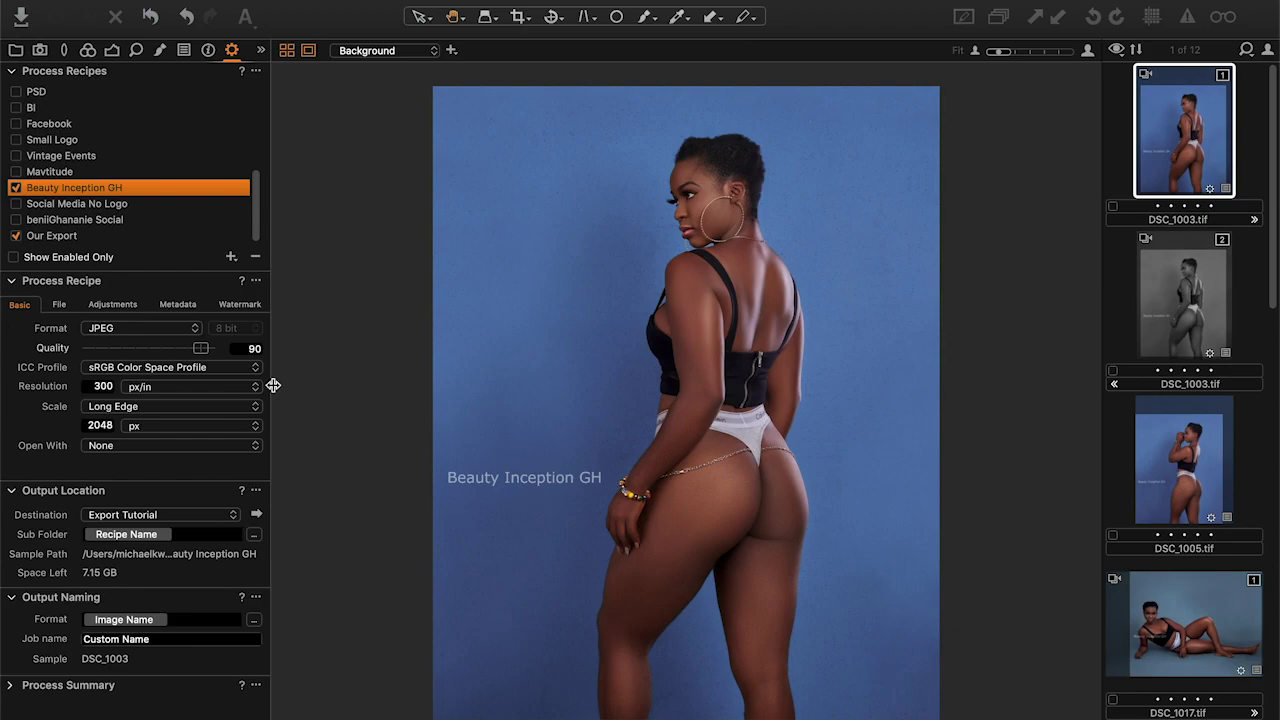
pyautogui.click(70, 236)
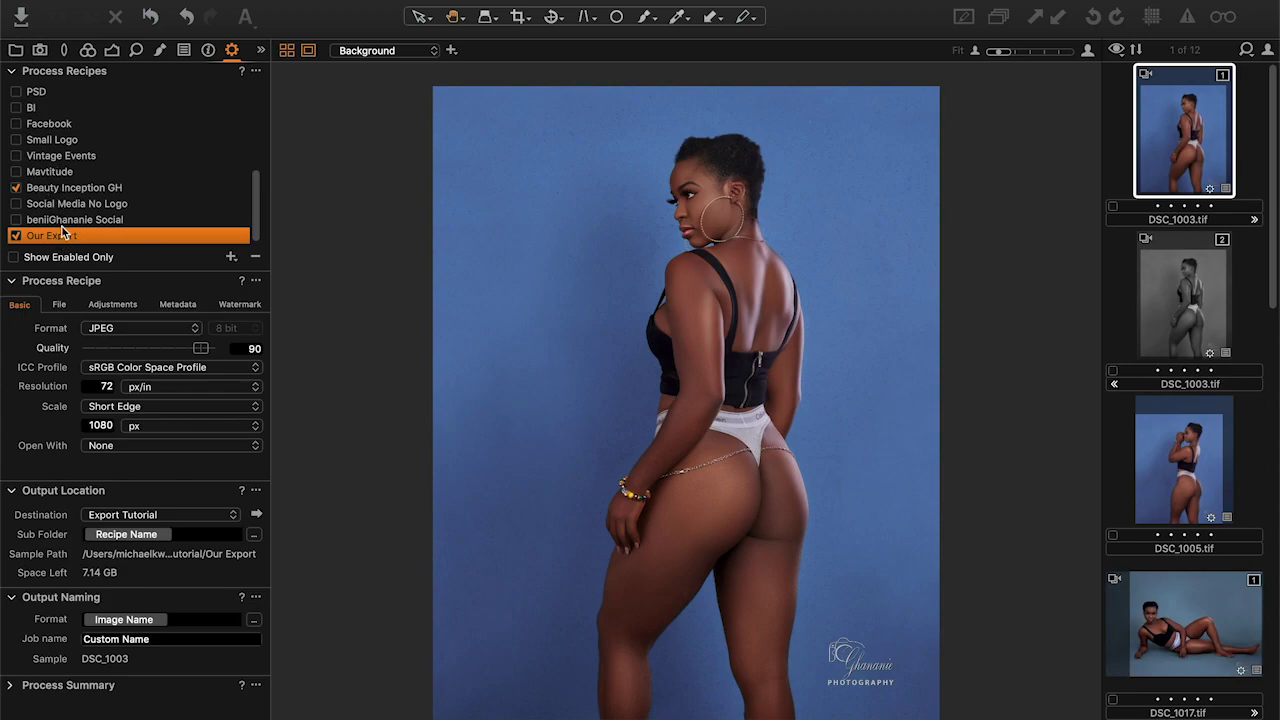
# Step: Show the process summary for the enabled recipes, with the output location and output naming sections collapsed
pyautogui.scroll(4, 83, 196)
pyautogui.scroll(2, 83, 196)
pyautogui.scroll(-6, 60, 196)
pyautogui.moveTo(47, 163)
pyautogui.keyDown('alt'); pyautogui.click(12, 688); pyautogui.keyUp('alt')
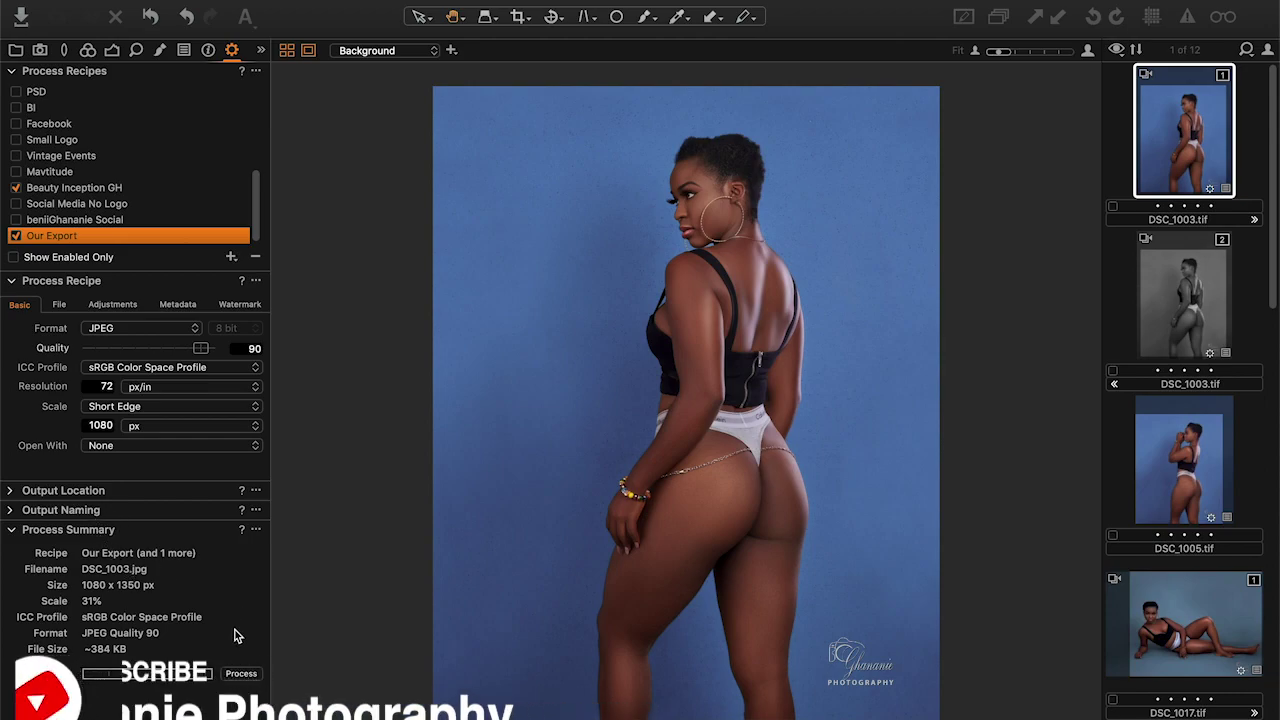
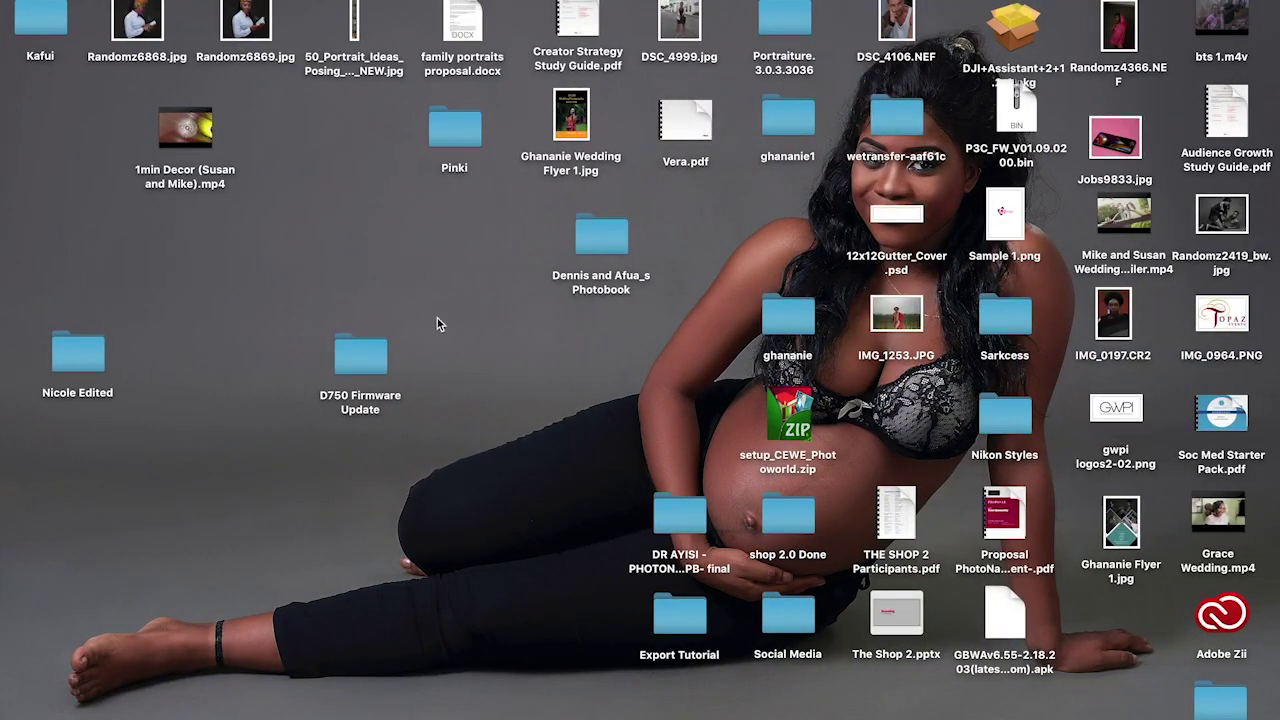
# Step: Open the Export Tutorial folder on the Desktop and preview DSC_1003.jpg from its Our Export sub folder
pyautogui.click(682, 620)
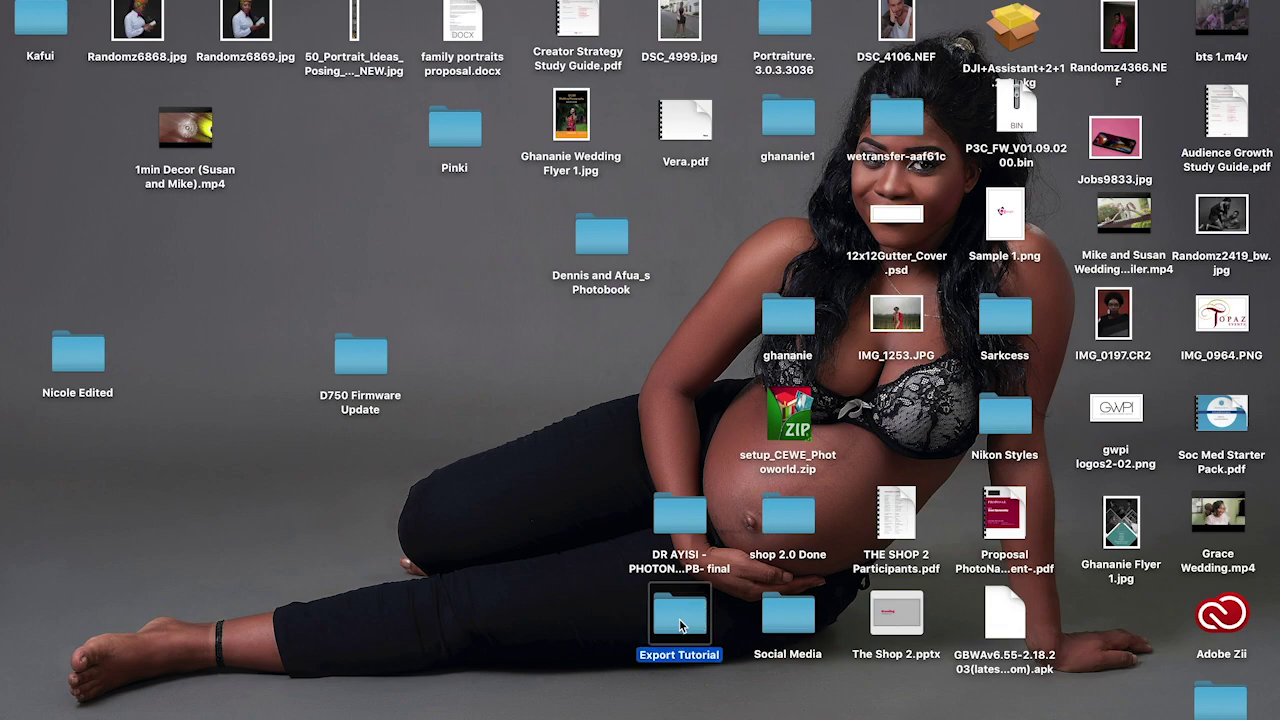
pyautogui.doubleClick(679, 618)
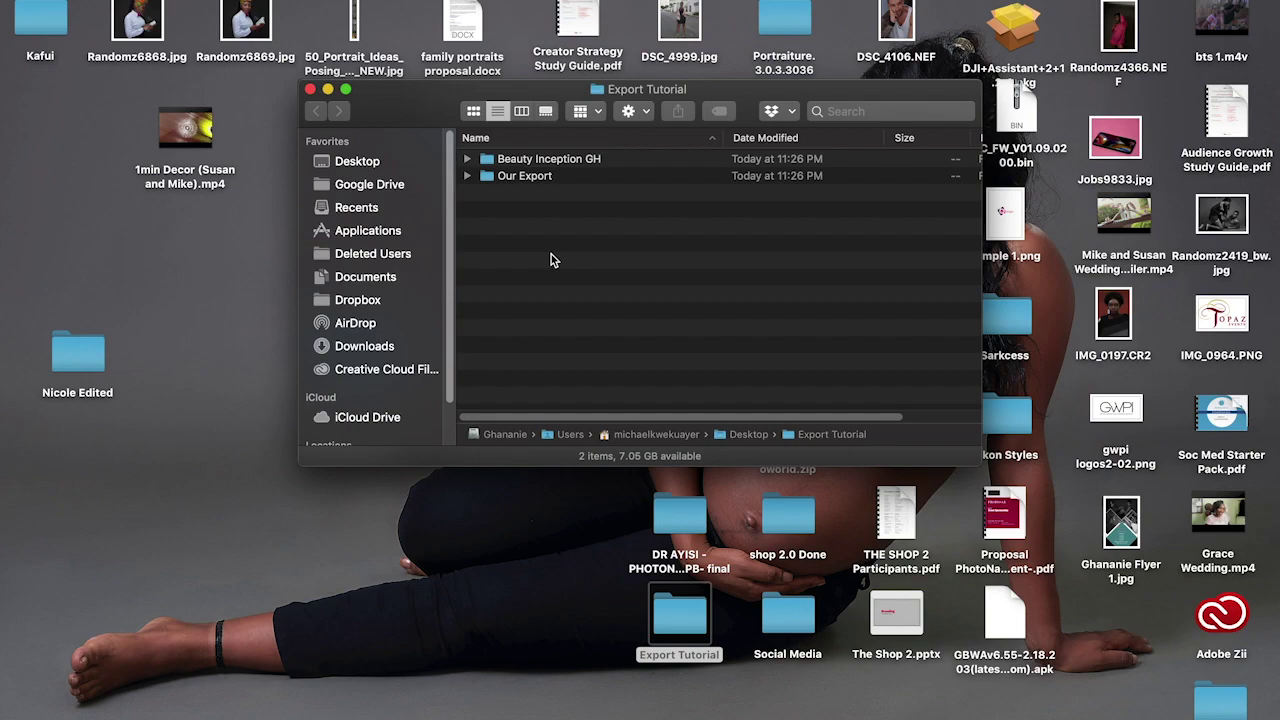
pyautogui.click(467, 176)
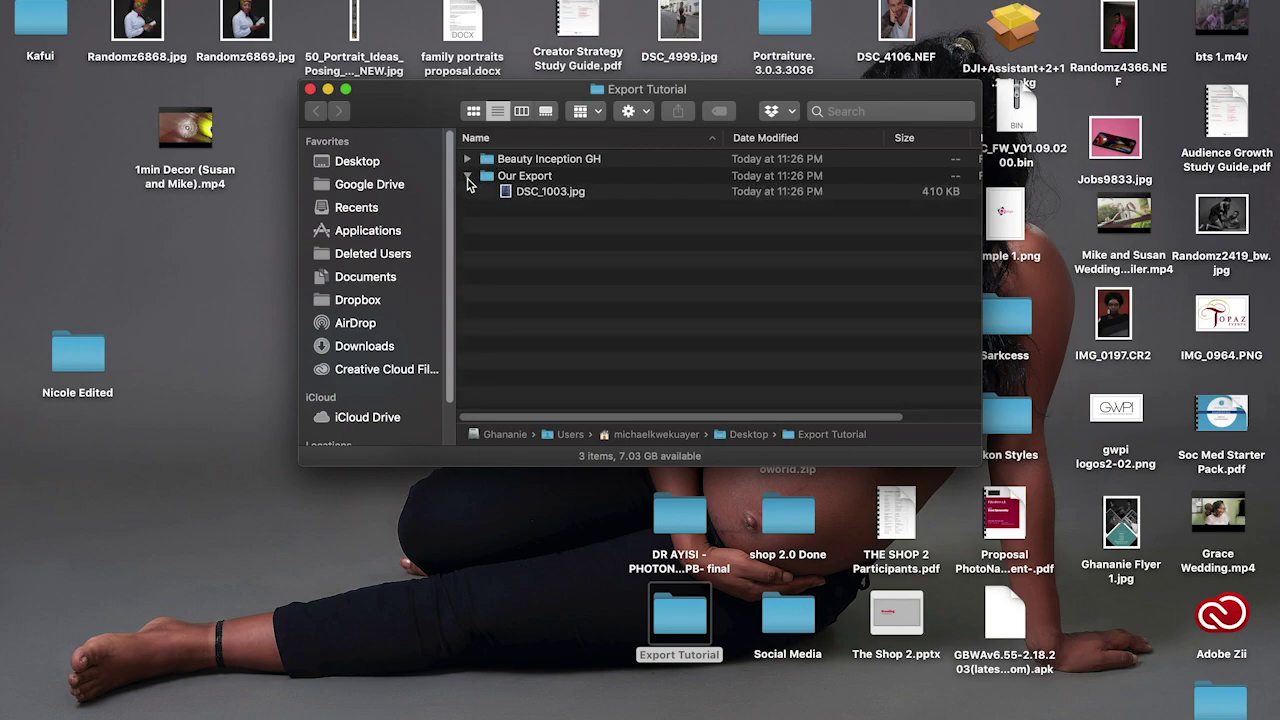
pyautogui.click(530, 193)
pyautogui.press('space')
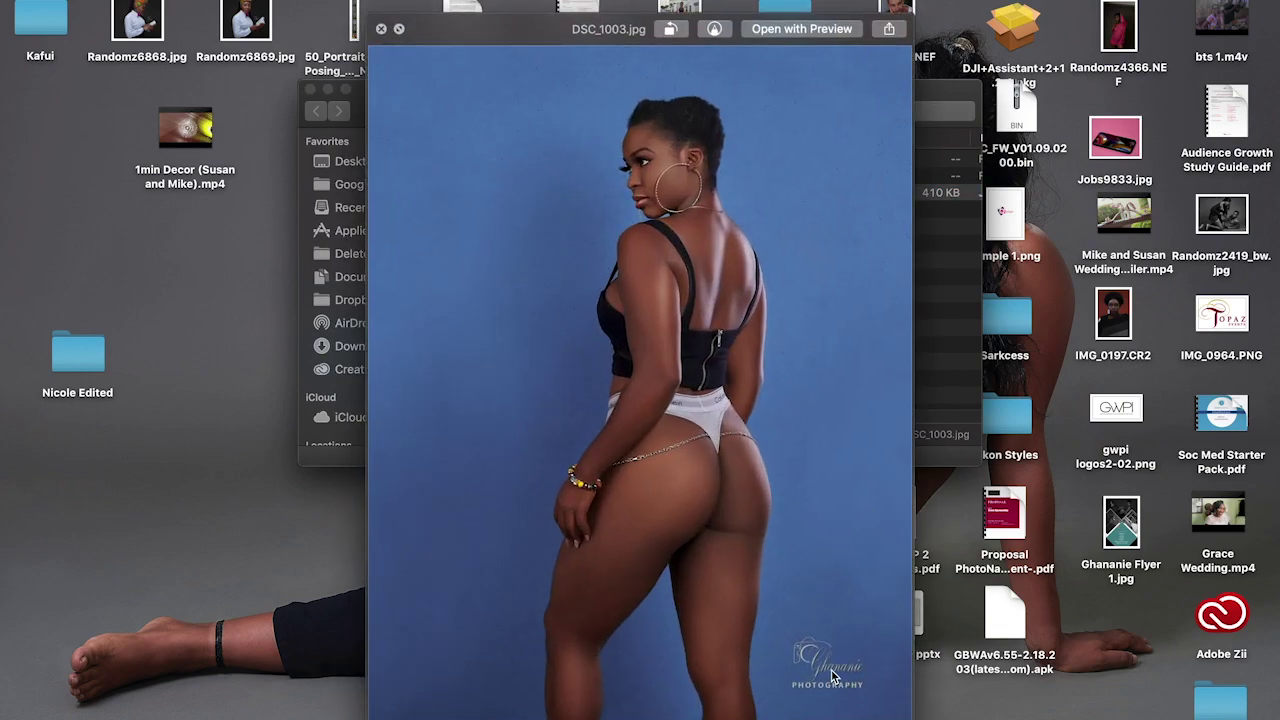
pyautogui.click(381, 28)
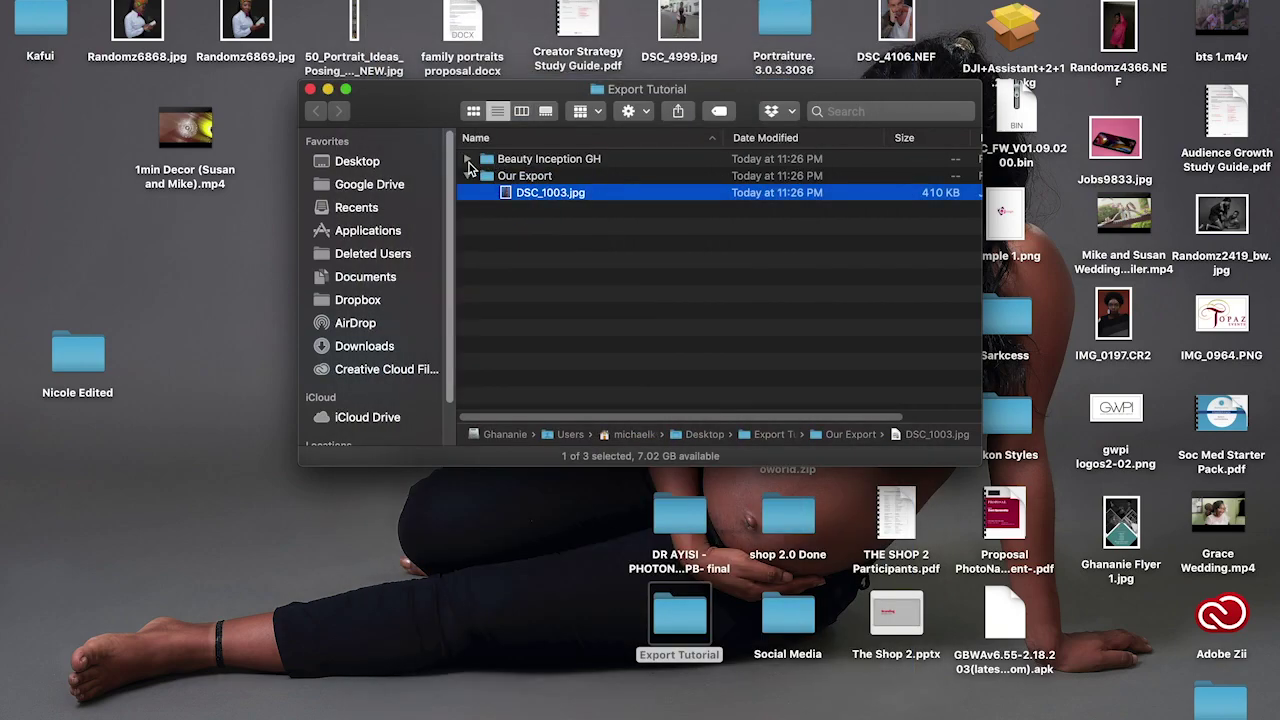
# Step: Expand the Beauty Inception GH sub folder and preview its exported DSC_1003.jpg
pyautogui.click(467, 159)
pyautogui.click(522, 178)
pyautogui.press('space')
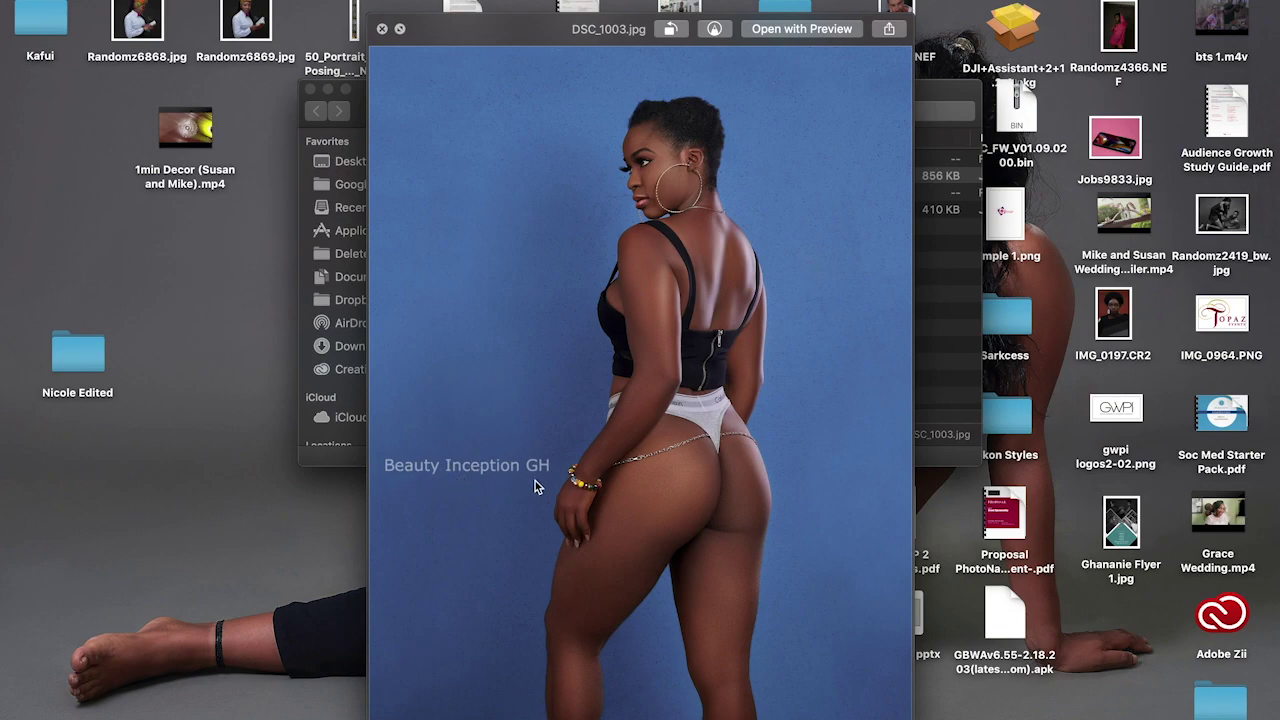
pyautogui.click(381, 29)
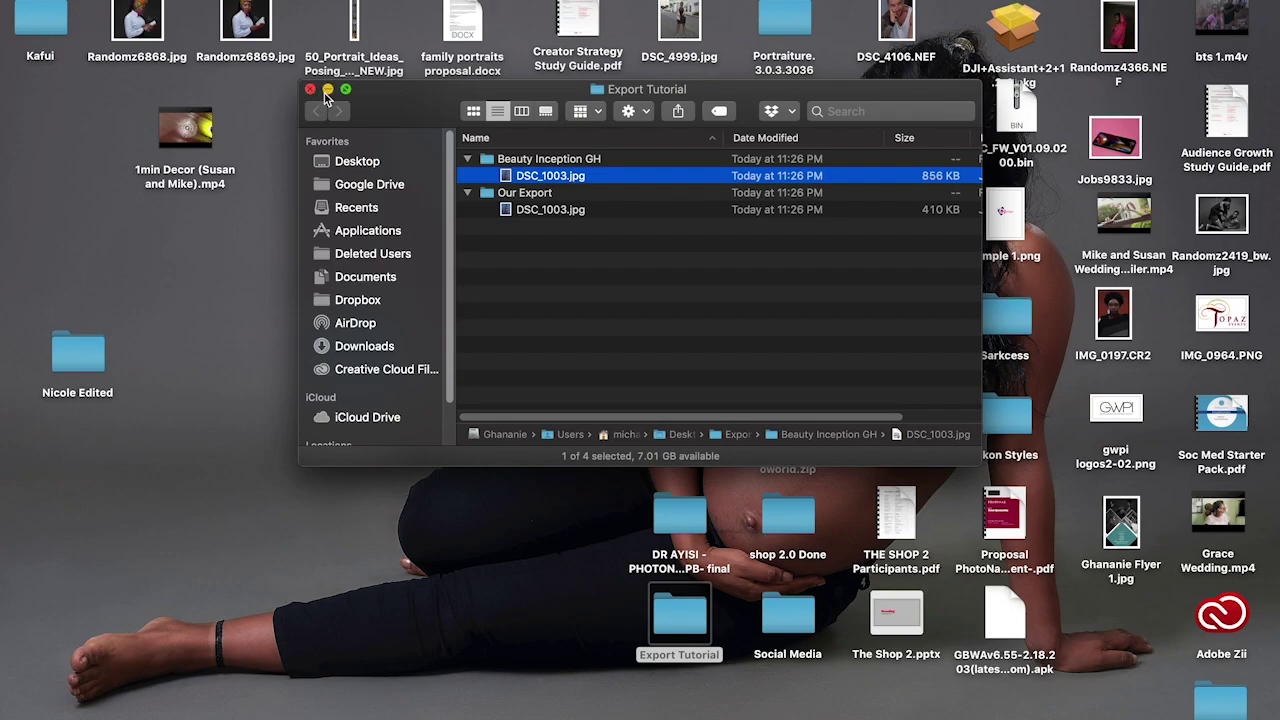
# Step: Return to Capture One, leave only the beniiGhananie Social recipe enabled and selected, and process the photo
pyautogui.hotkey('ctrl', 'Left')
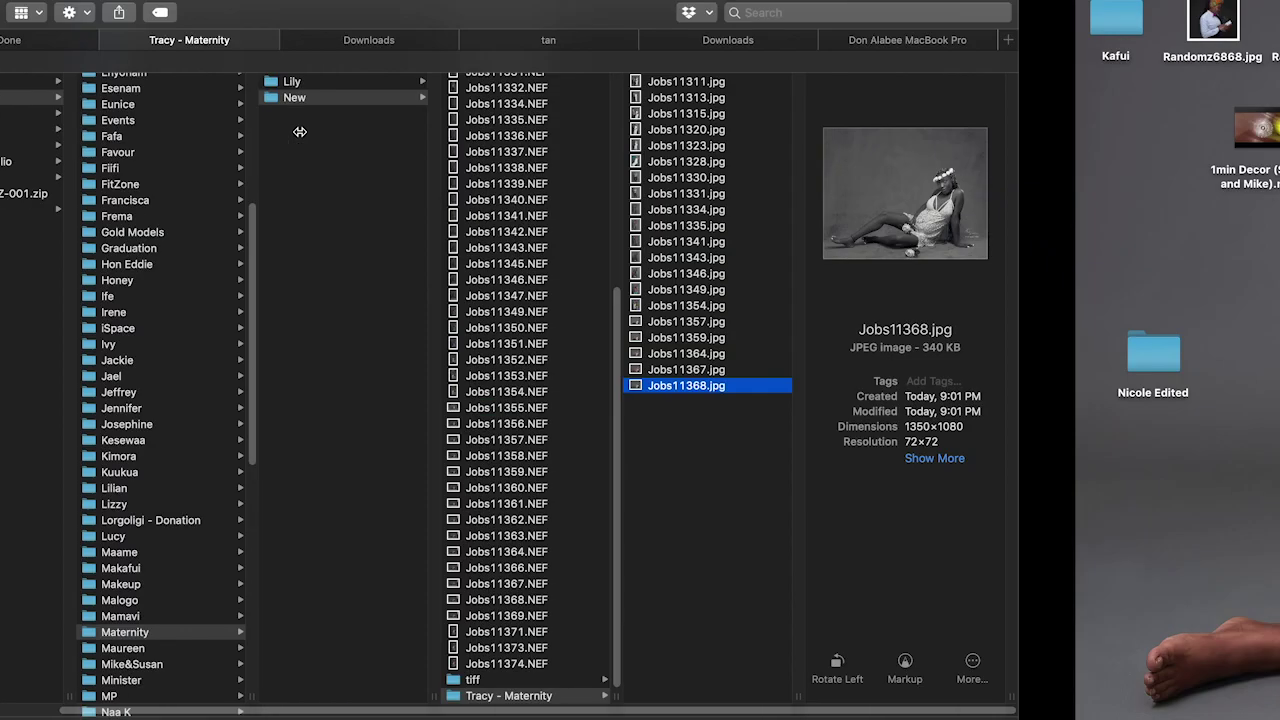
pyautogui.hotkey('ctrl', 'Left')
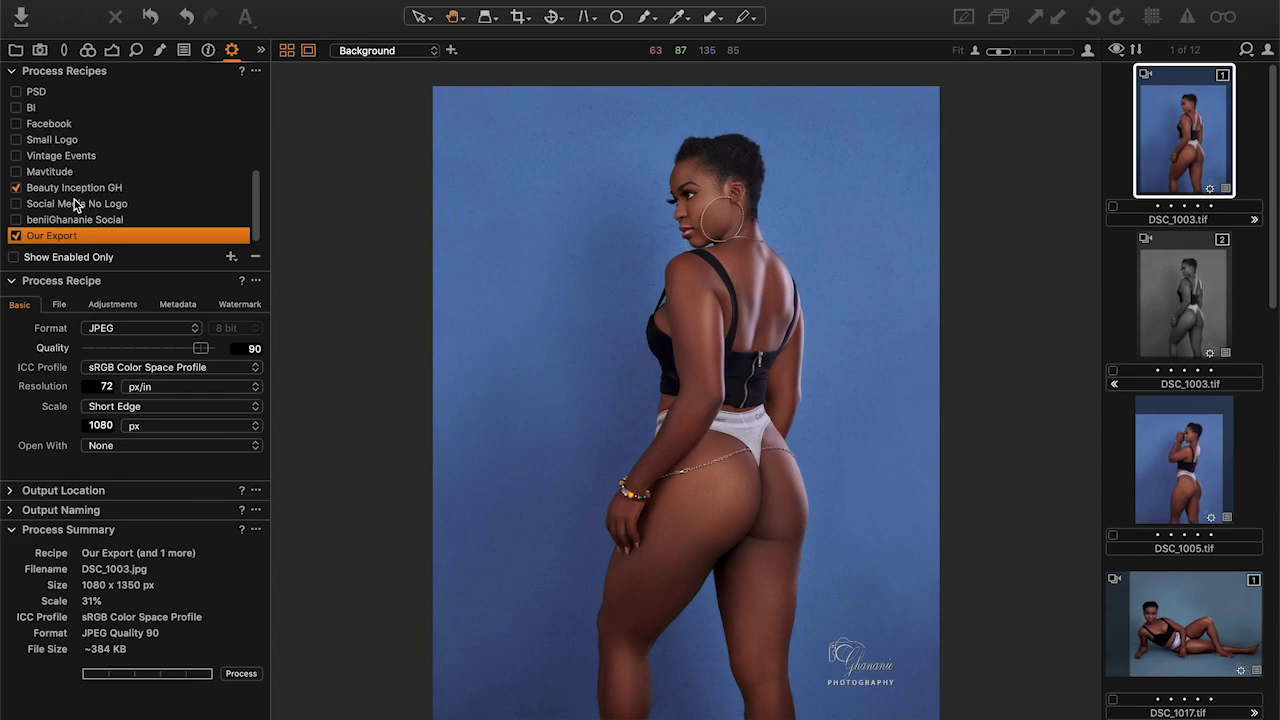
pyautogui.scroll(-1, 72, 192)
pyautogui.scroll(1, 60, 200)
pyautogui.click(16, 220)
pyautogui.click(16, 187)
pyautogui.click(16, 236)
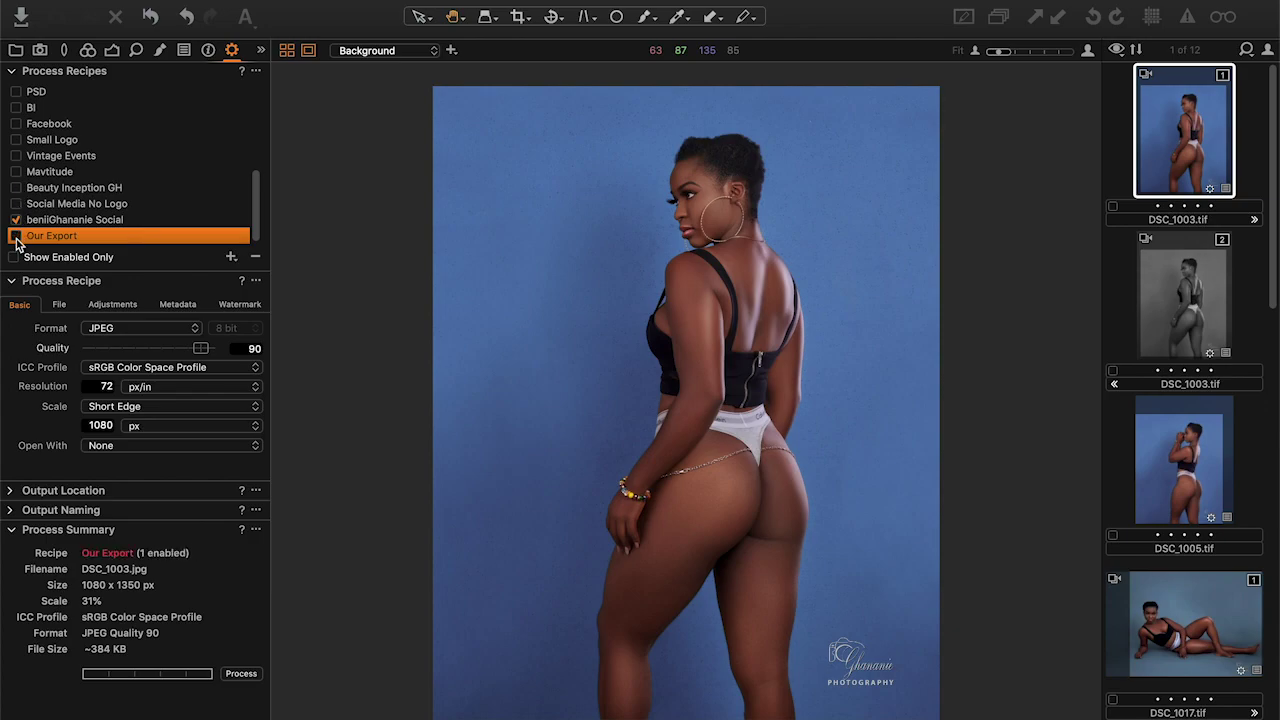
pyautogui.click(110, 220)
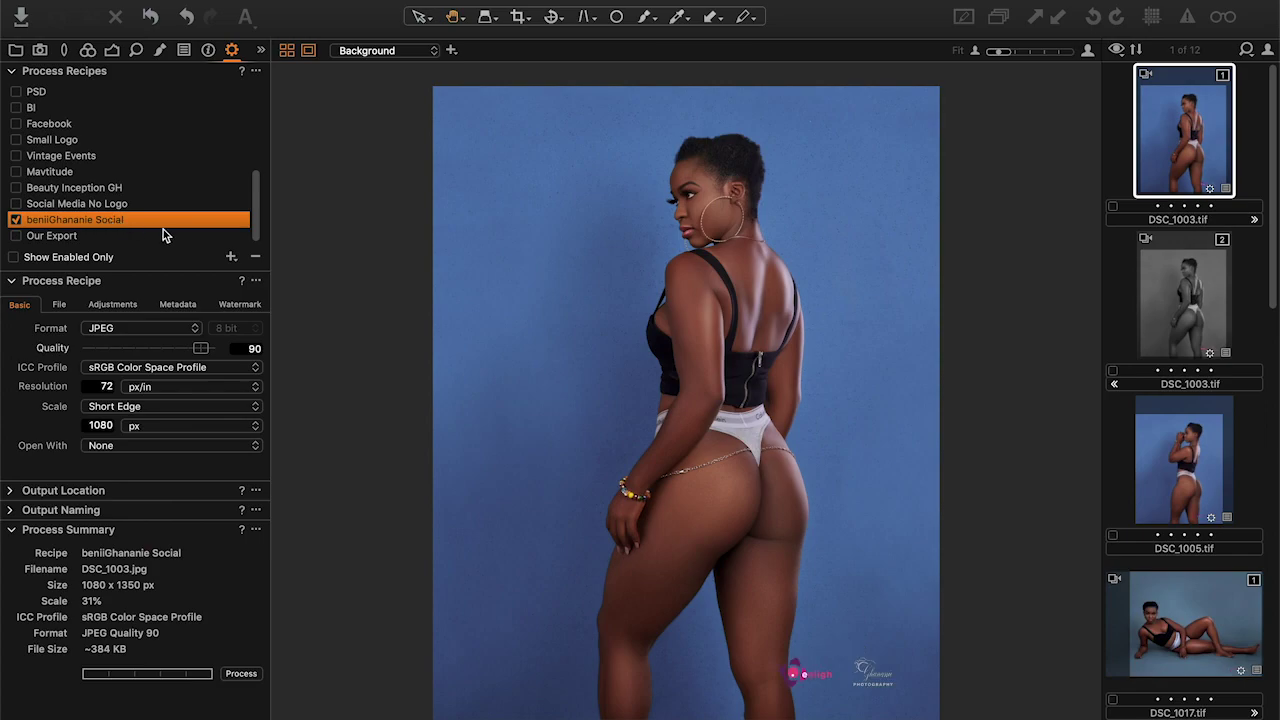
pyautogui.click(241, 673)
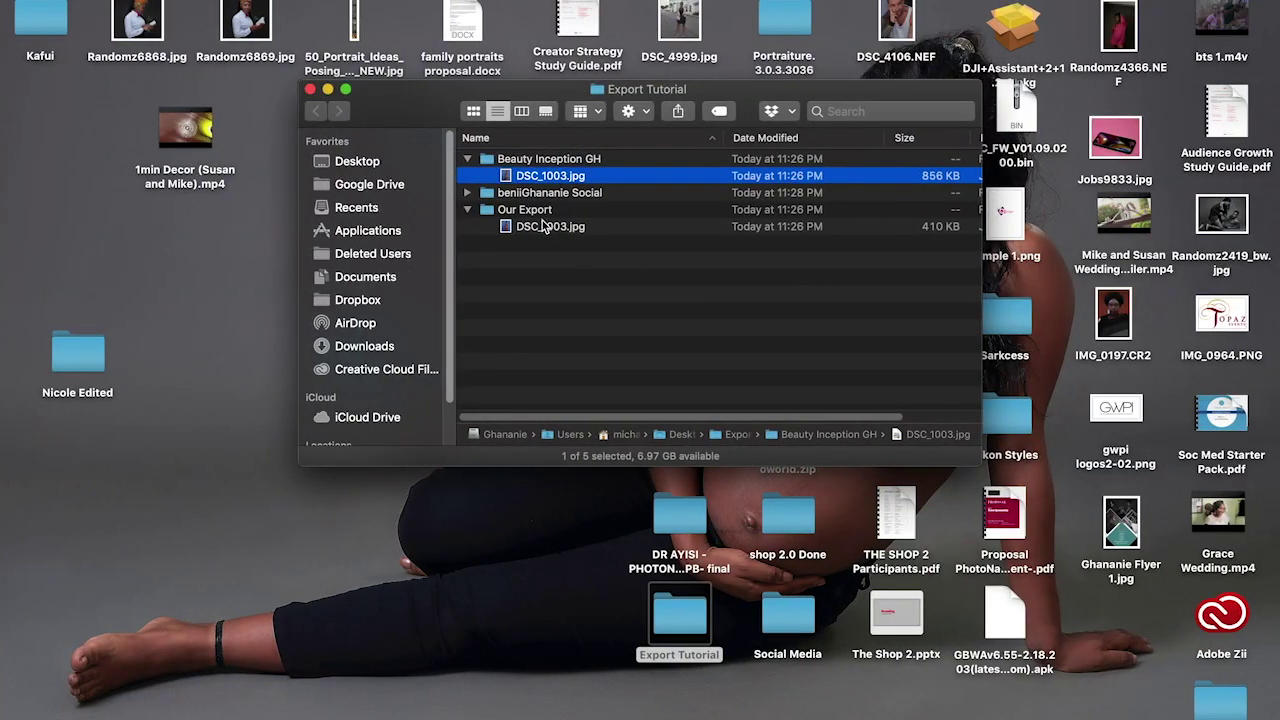
# Step: Preview the exported DSC_1003.jpg in the beniiGhananie Social sub folder and close the Export Tutorial window
pyautogui.click(467, 193)
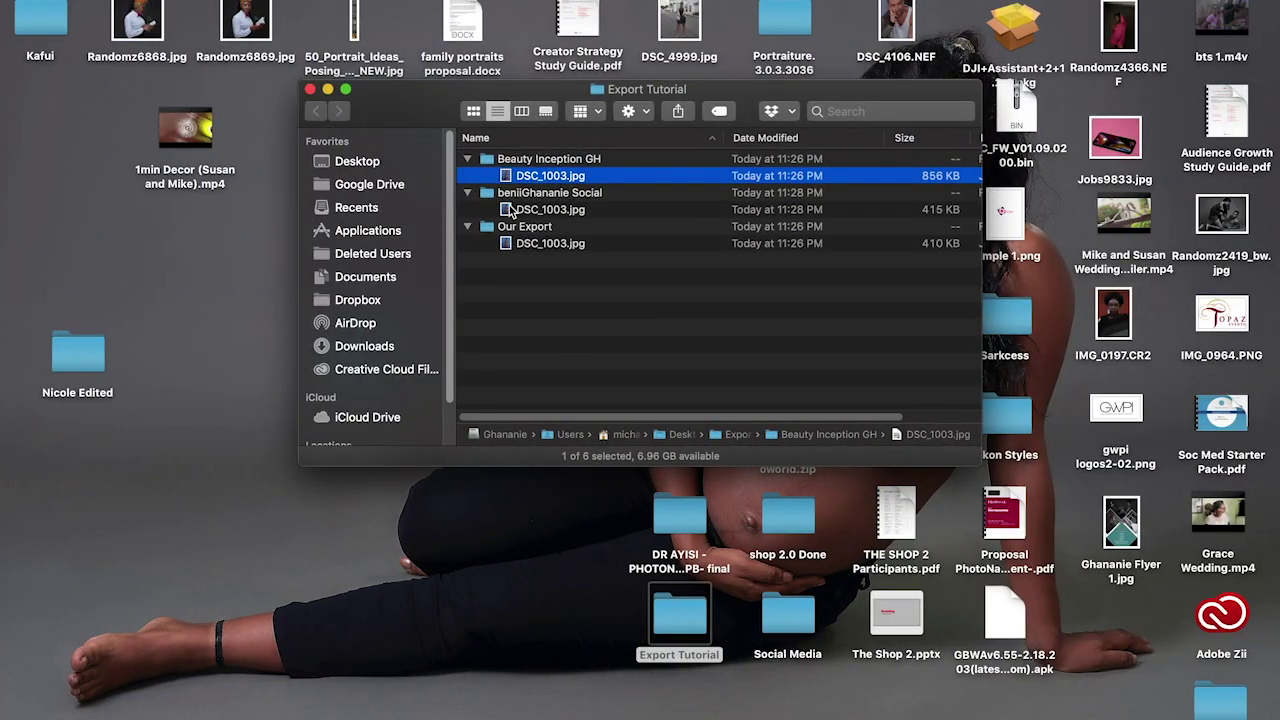
pyautogui.click(507, 209)
pyautogui.press('space')
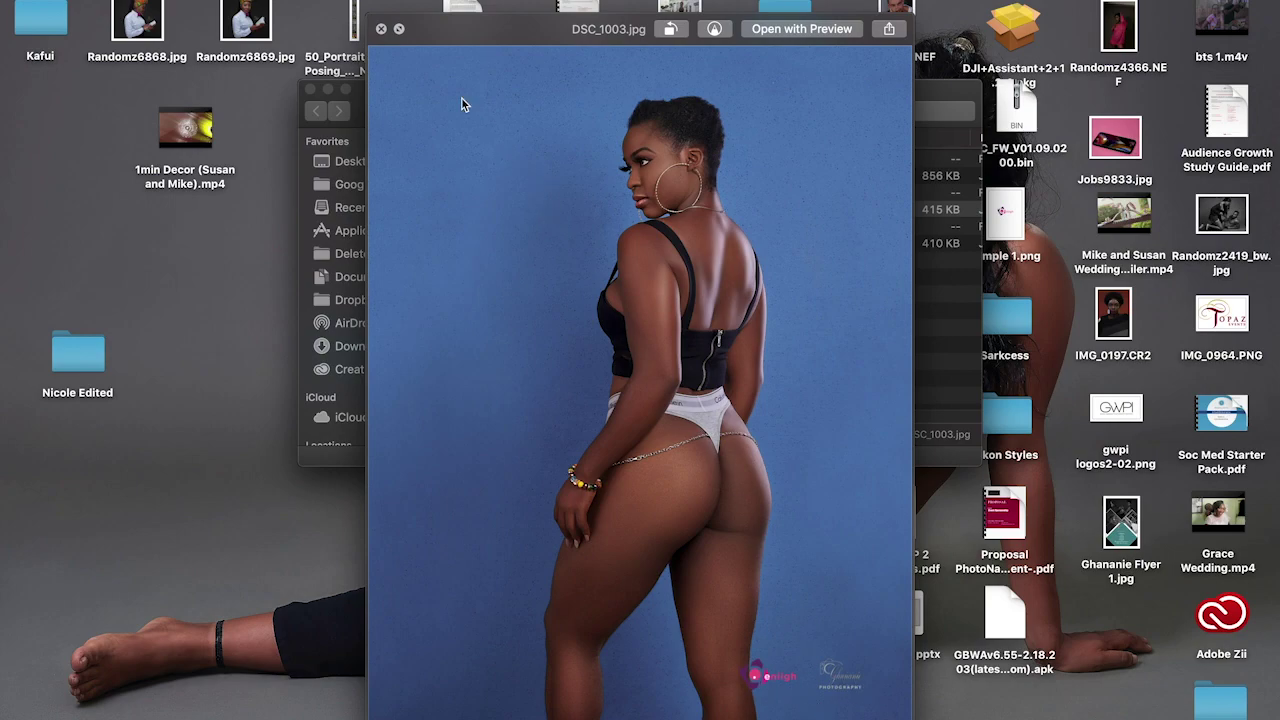
pyautogui.click(381, 30)
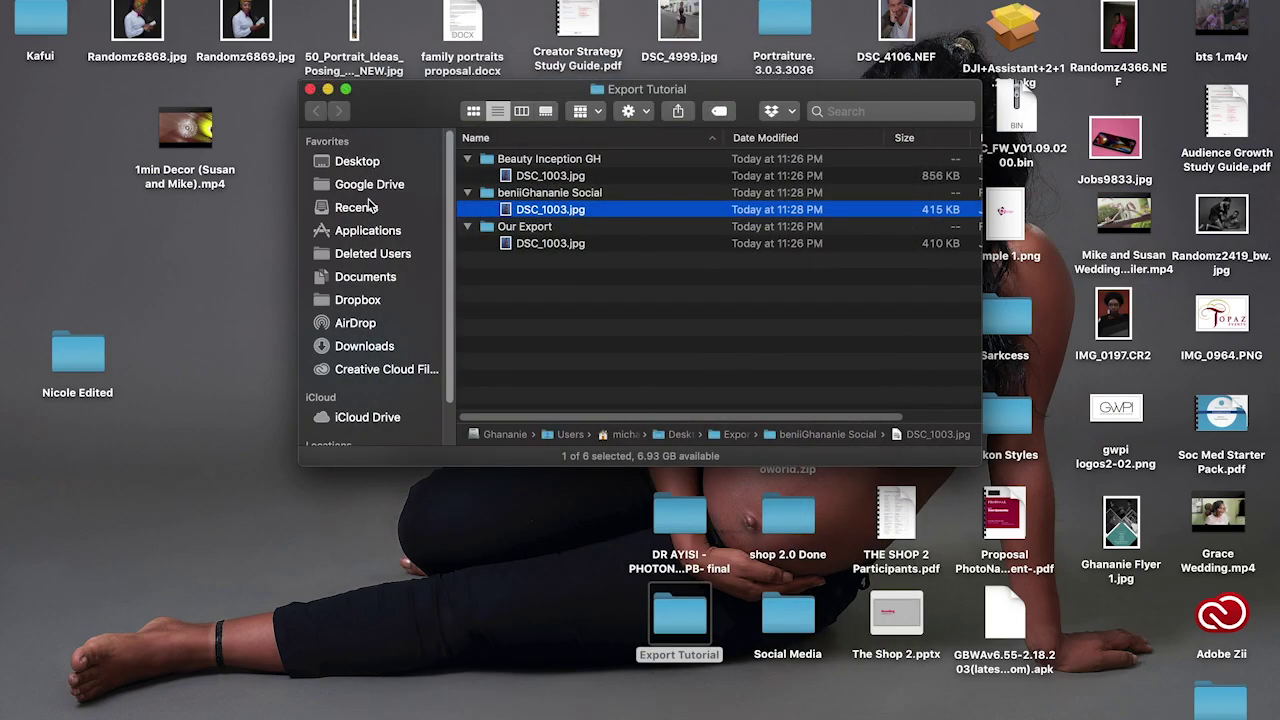
pyautogui.click(312, 89)
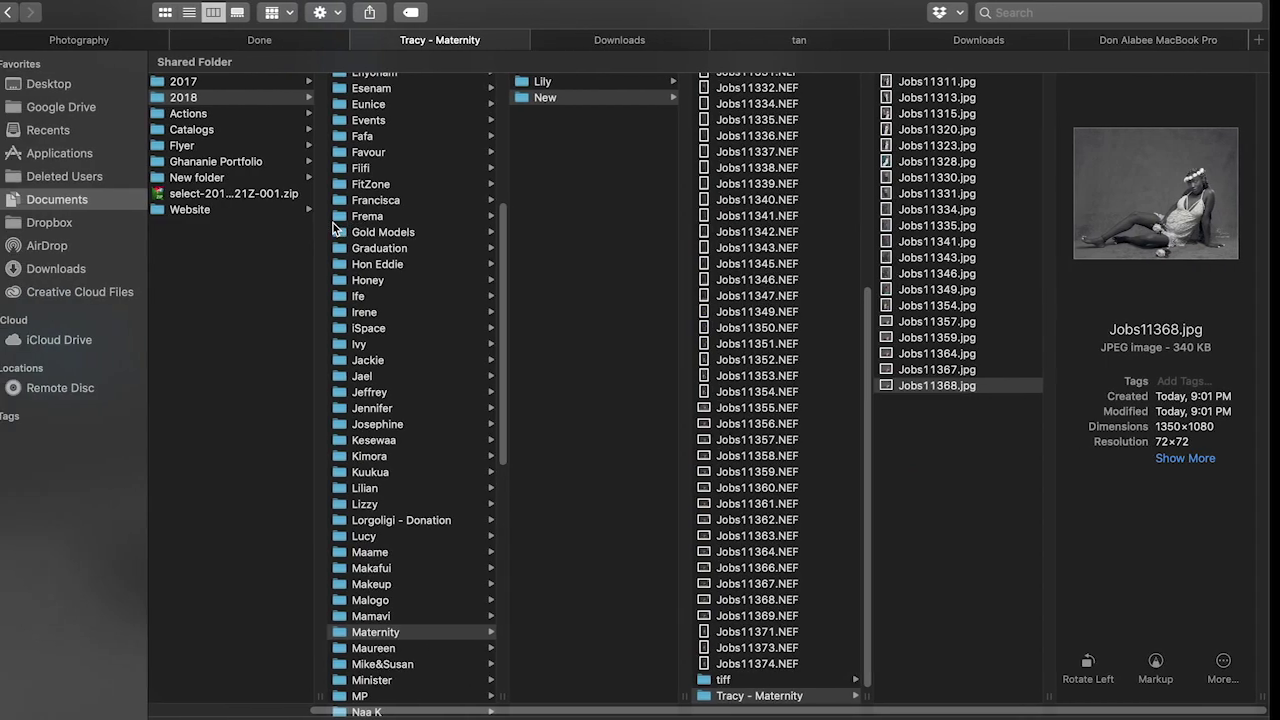